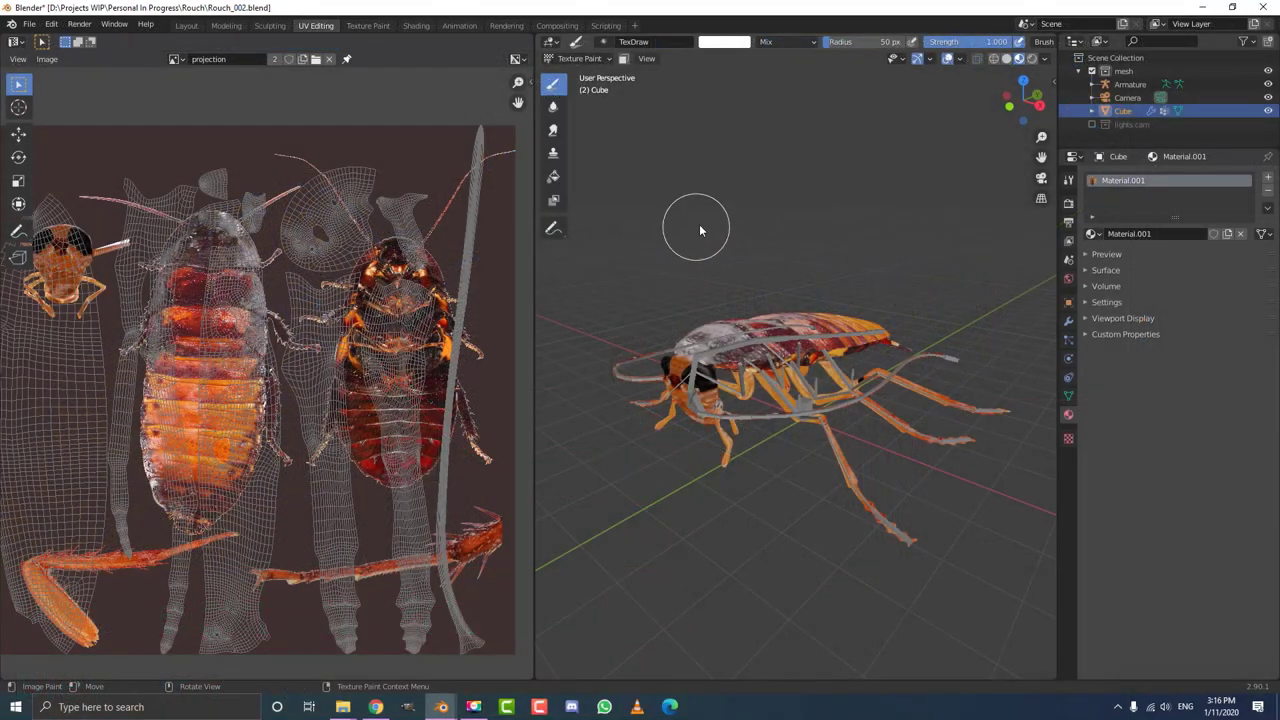
Examine the cockroach model and its projection texture, checking how the photo references sit beneath the UV wireframe.
mouse_move(718, 200)
middle_mouse_down()
mouse_move(878, 228)
mouse_move(748, 256)
mouse_move(668, 243)
mouse_move(705, 136)
mouse_move(740, 210)
middle_mouse_up()
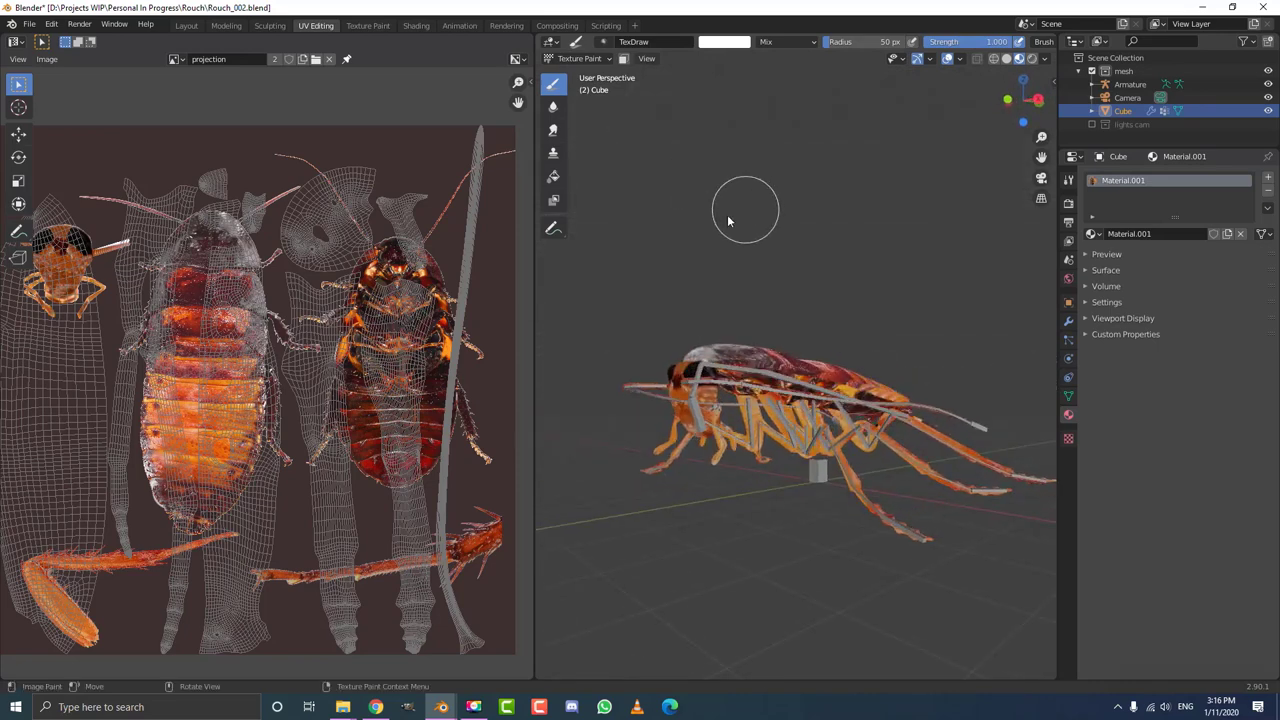
scroll(270, 375, "down", 2)
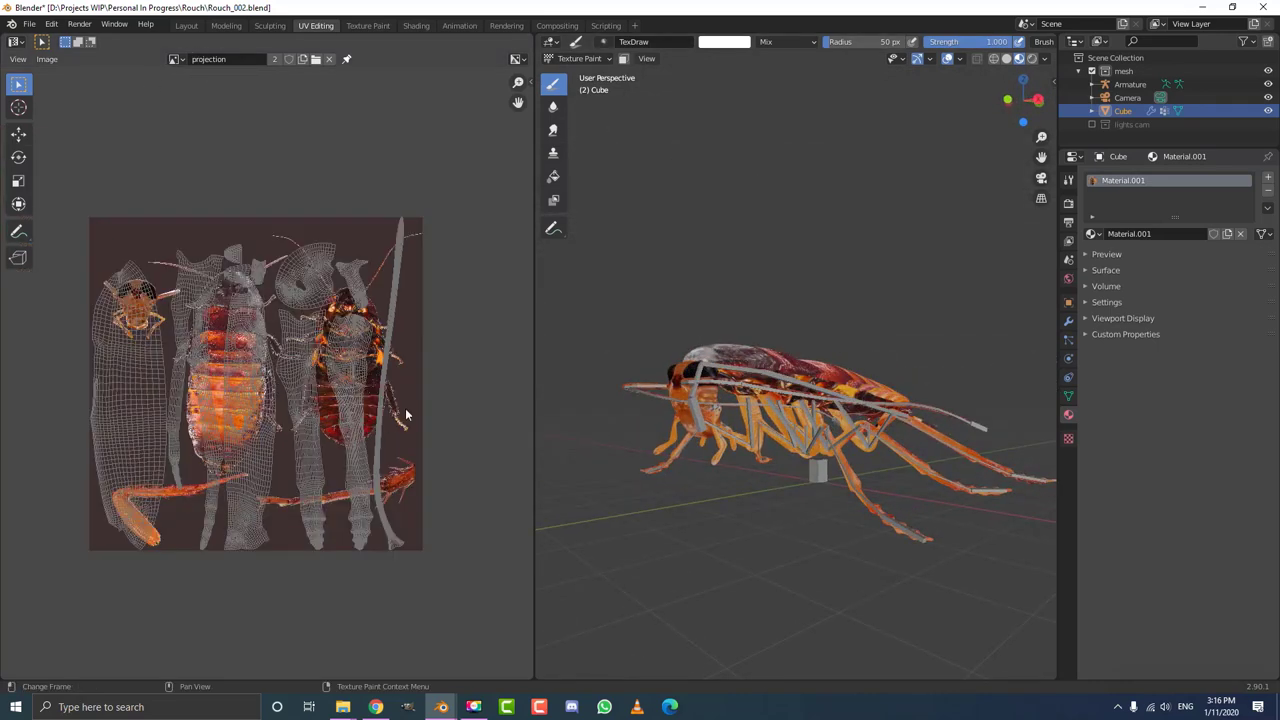
left_click(173, 59)
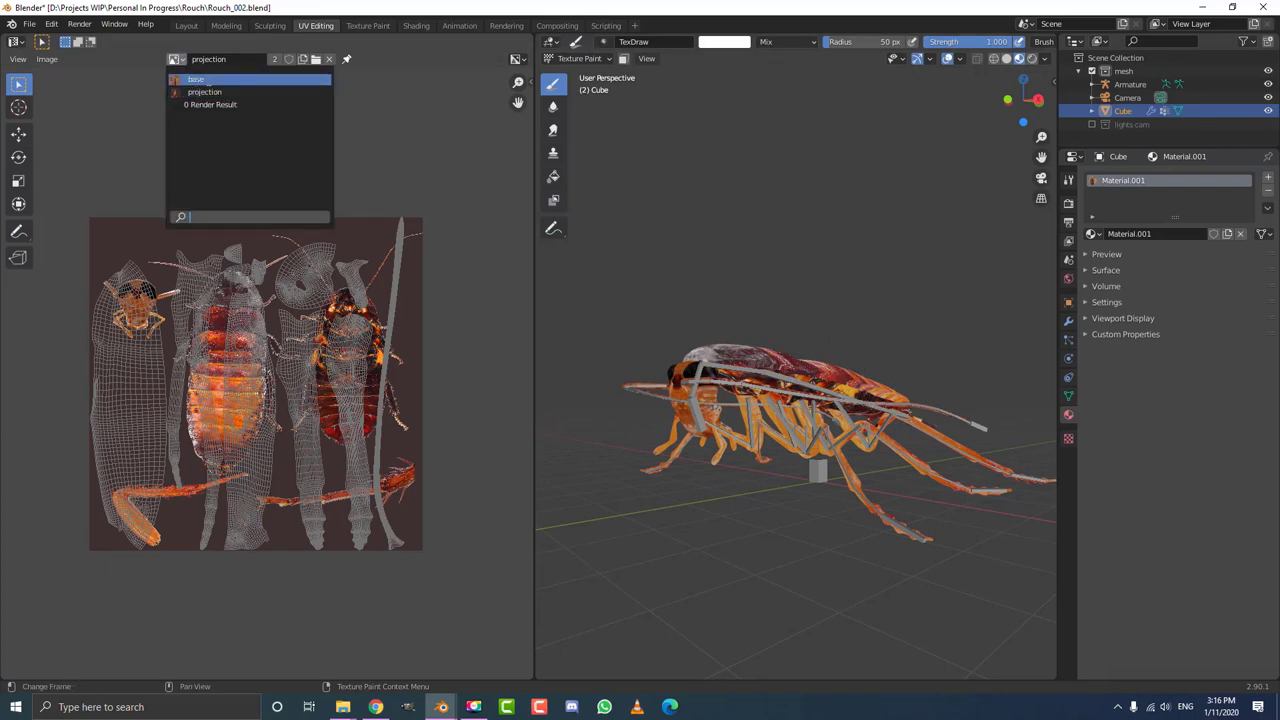
left_click(203, 92)
scroll(268, 354, "up", 2)
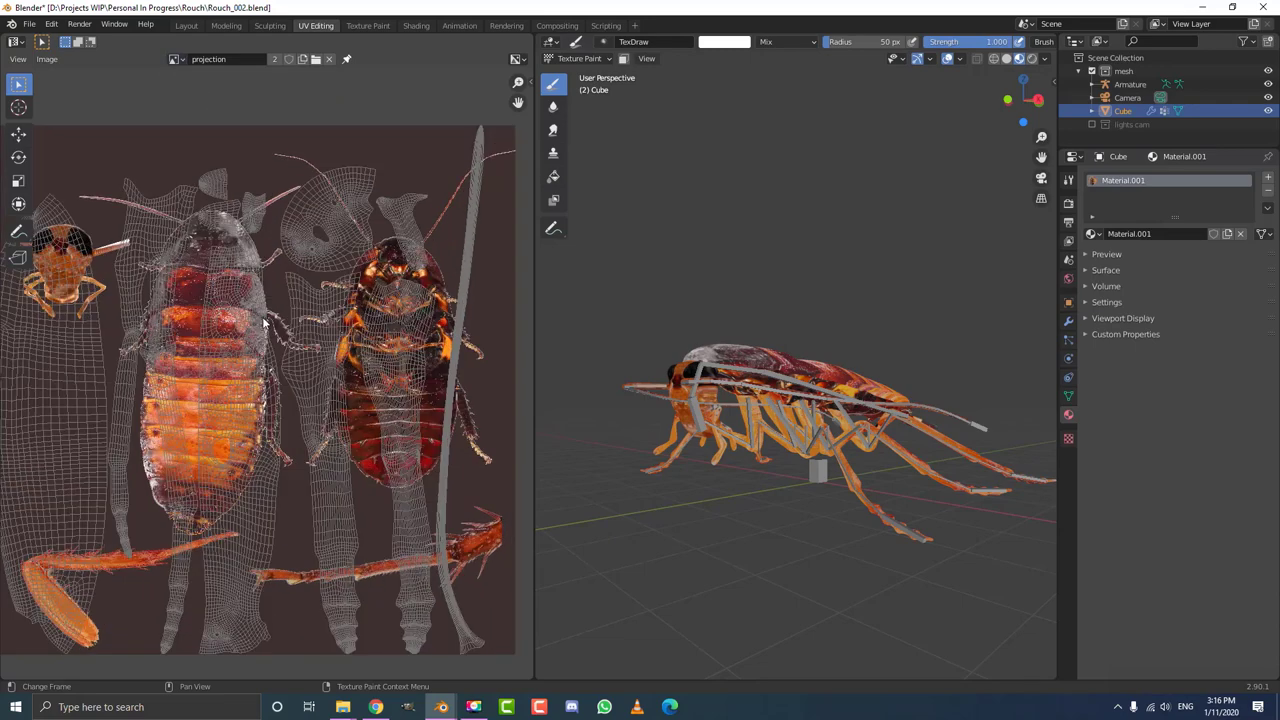
scroll(291, 348, "up", 3)
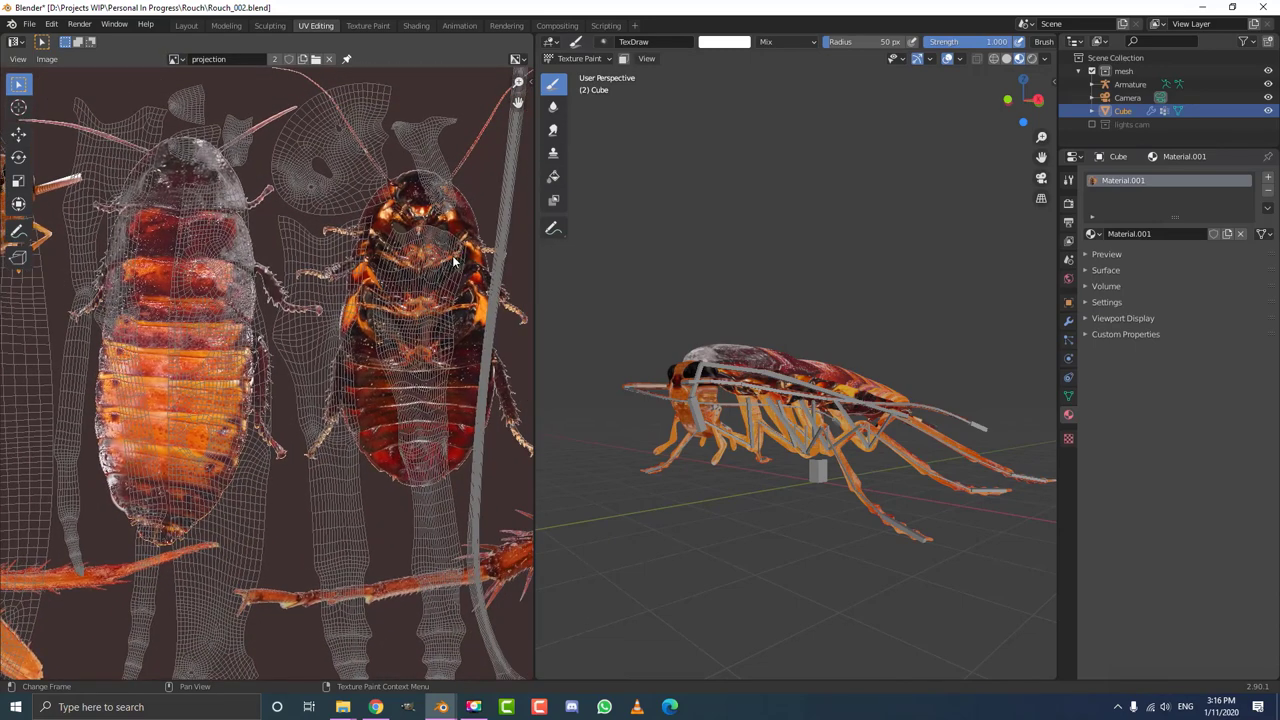
scroll(380, 338, "down", 3)
scroll(398, 289, "up", 1)
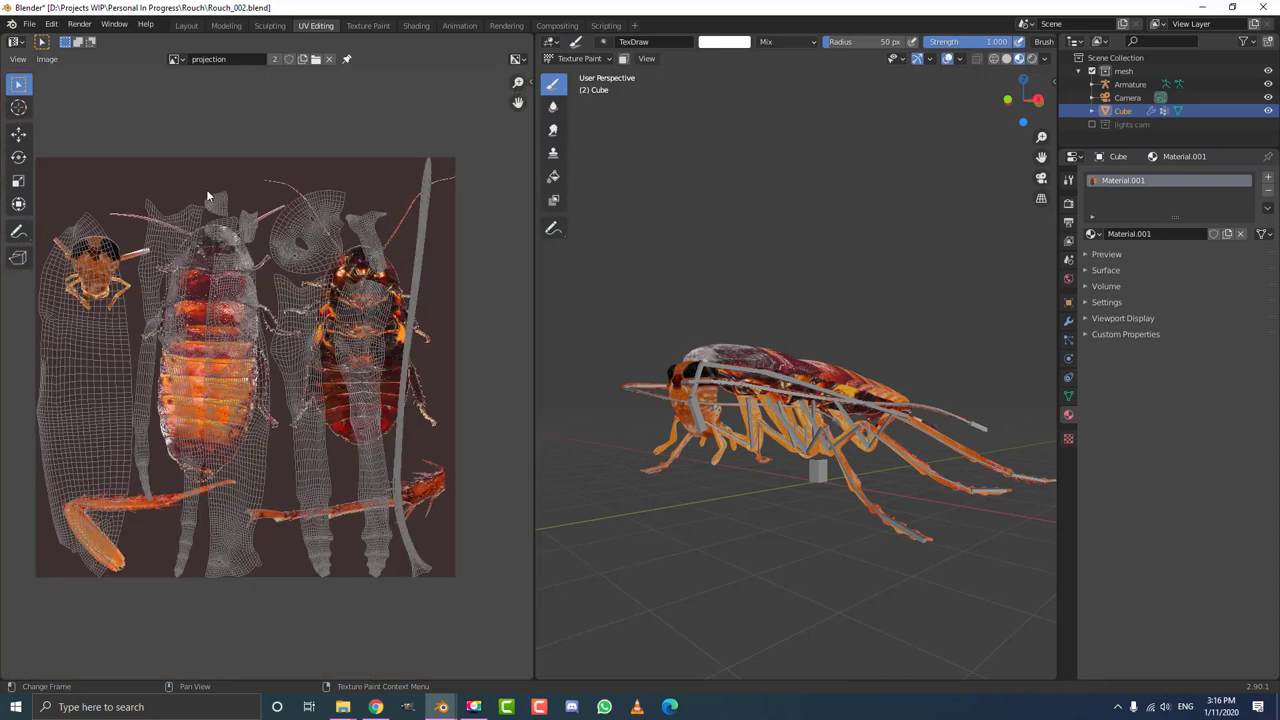
Compare the cockroach's projection and base UV maps in Edit Mode, ending with the base map active.
middle_click_drag(557, 457, 840, 262)
scroll(840, 262, "up", 3)
key("Tab")
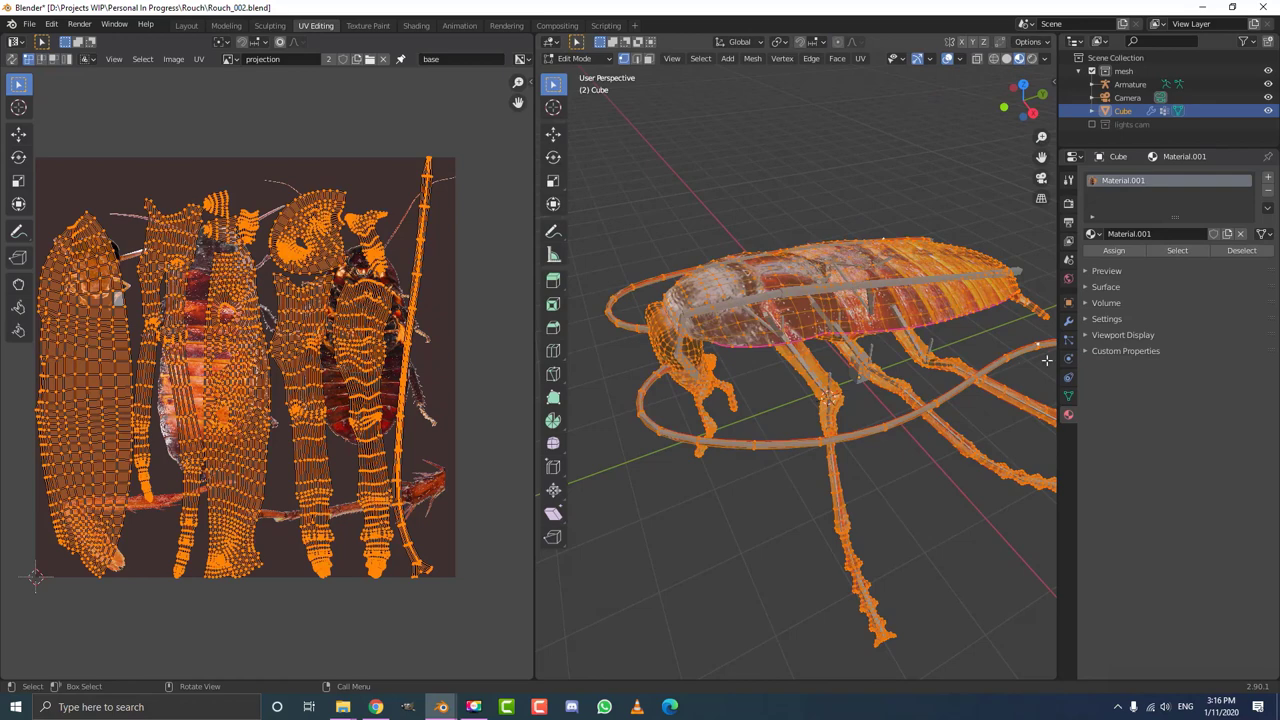
left_click(1068, 395)
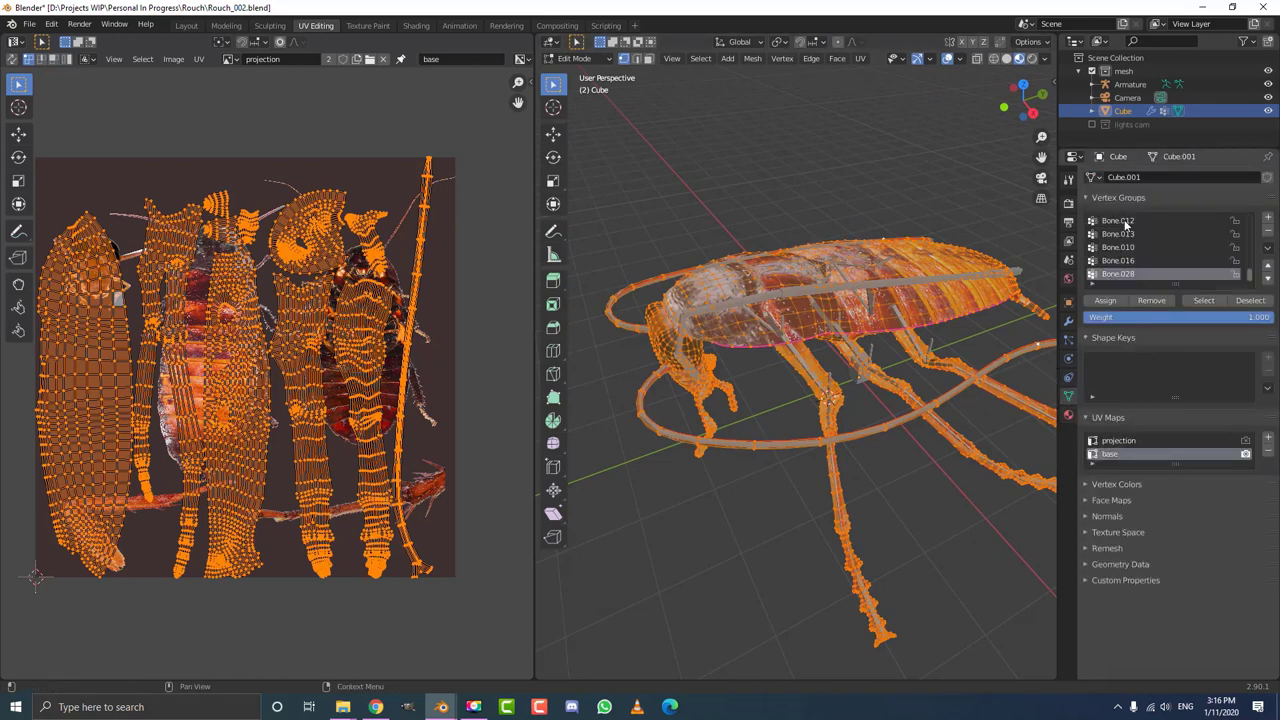
left_click(1120, 440)
mouse_move(858, 246)
middle_mouse_down()
mouse_move(875, 224)
mouse_move(838, 246)
middle_mouse_up()
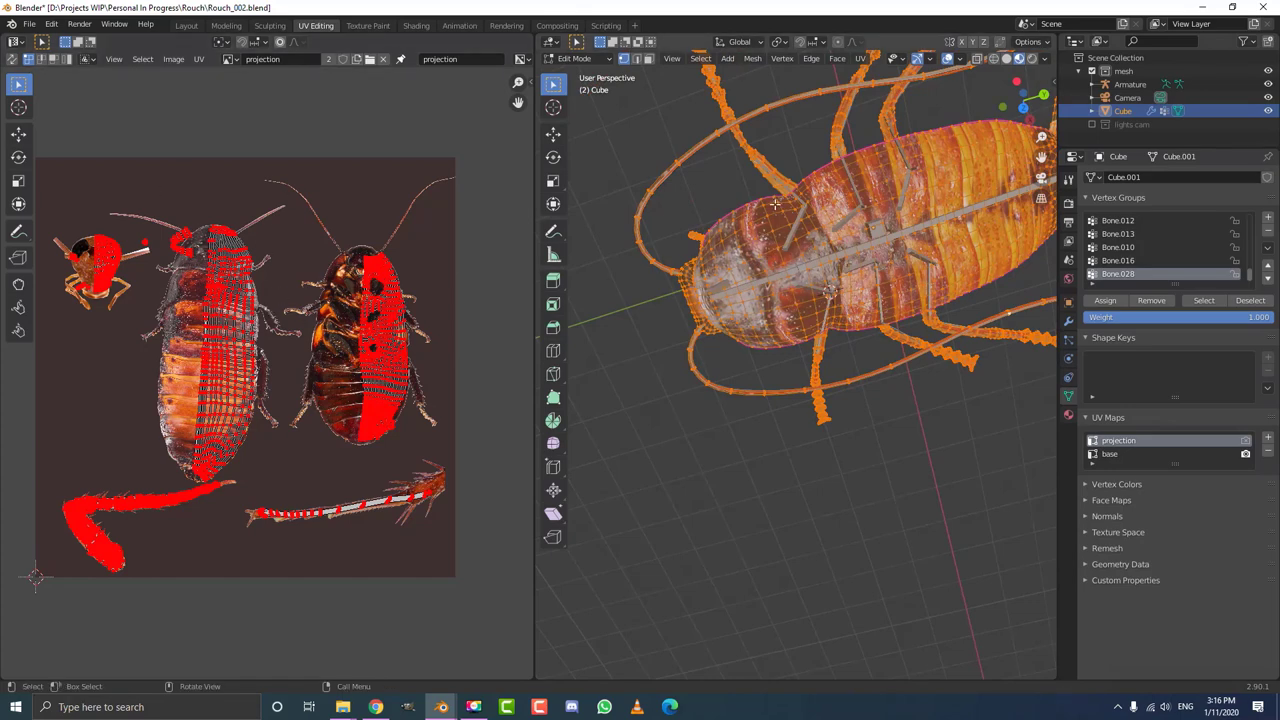
middle_click_drag(799, 271, 888, 298)
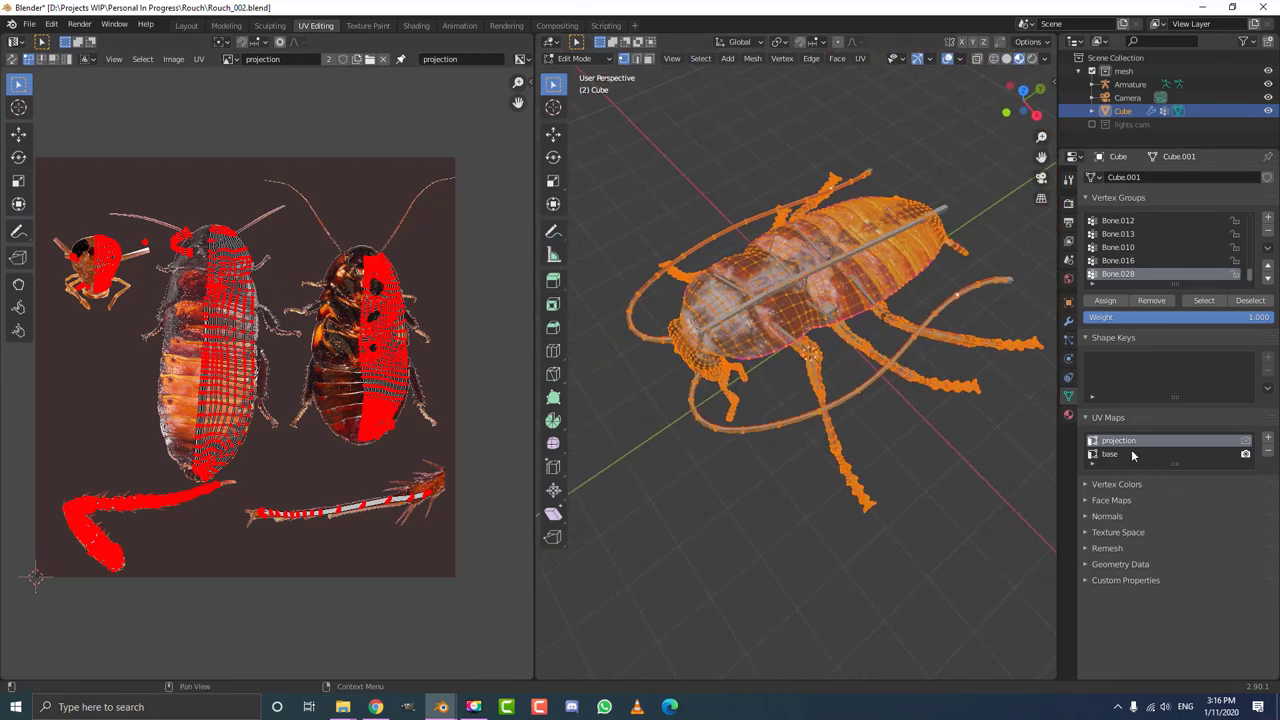
left_click(1112, 455)
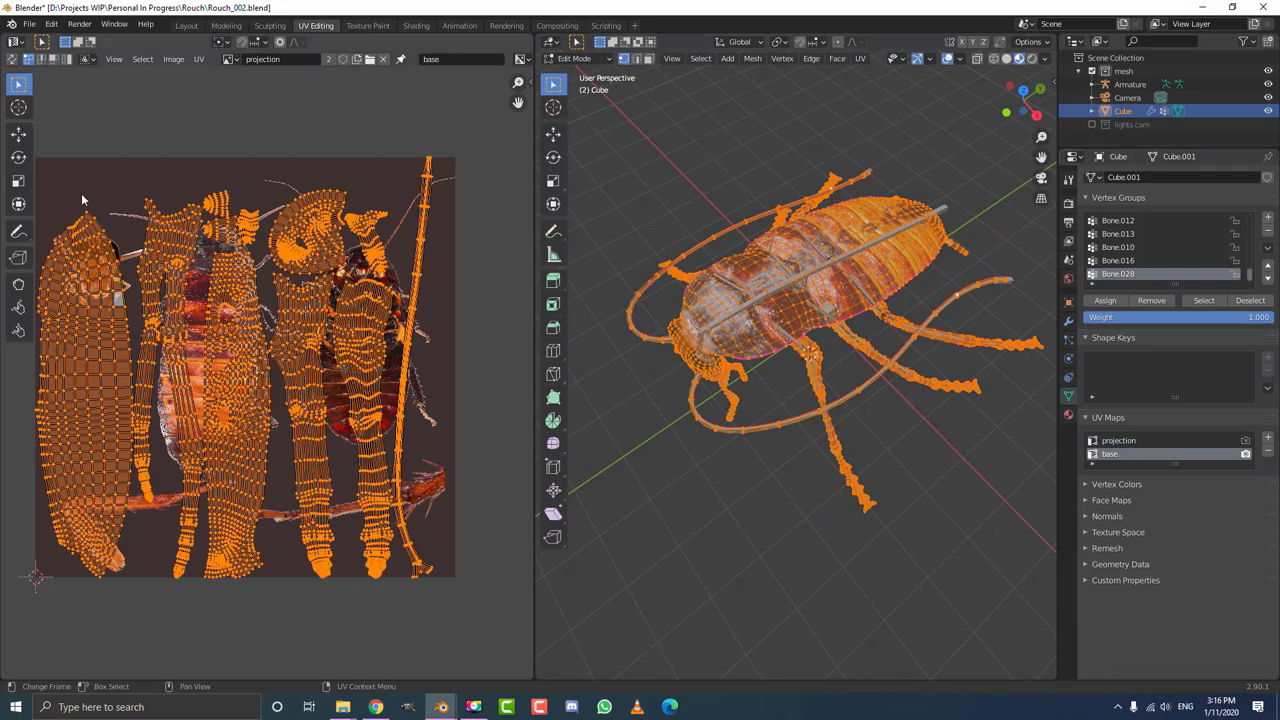
middle_click_drag(132, 479, 138, 479)
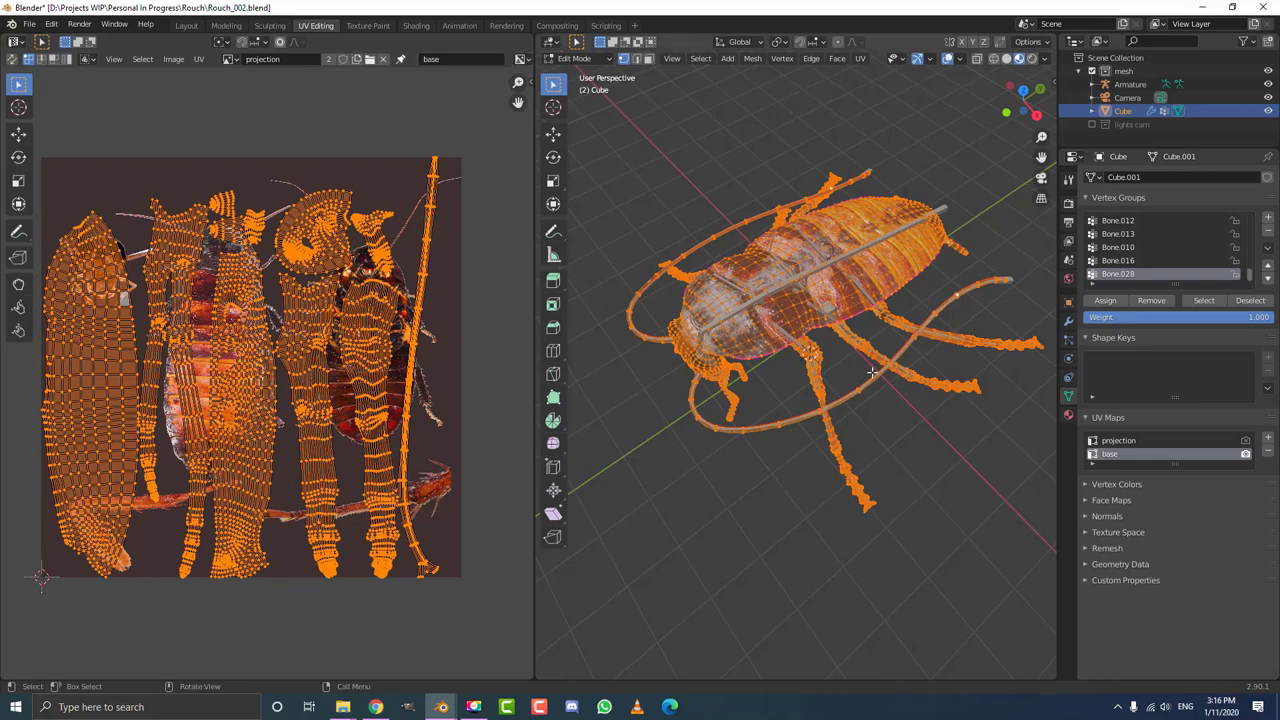
middle_click_drag(780, 316, 804, 285)
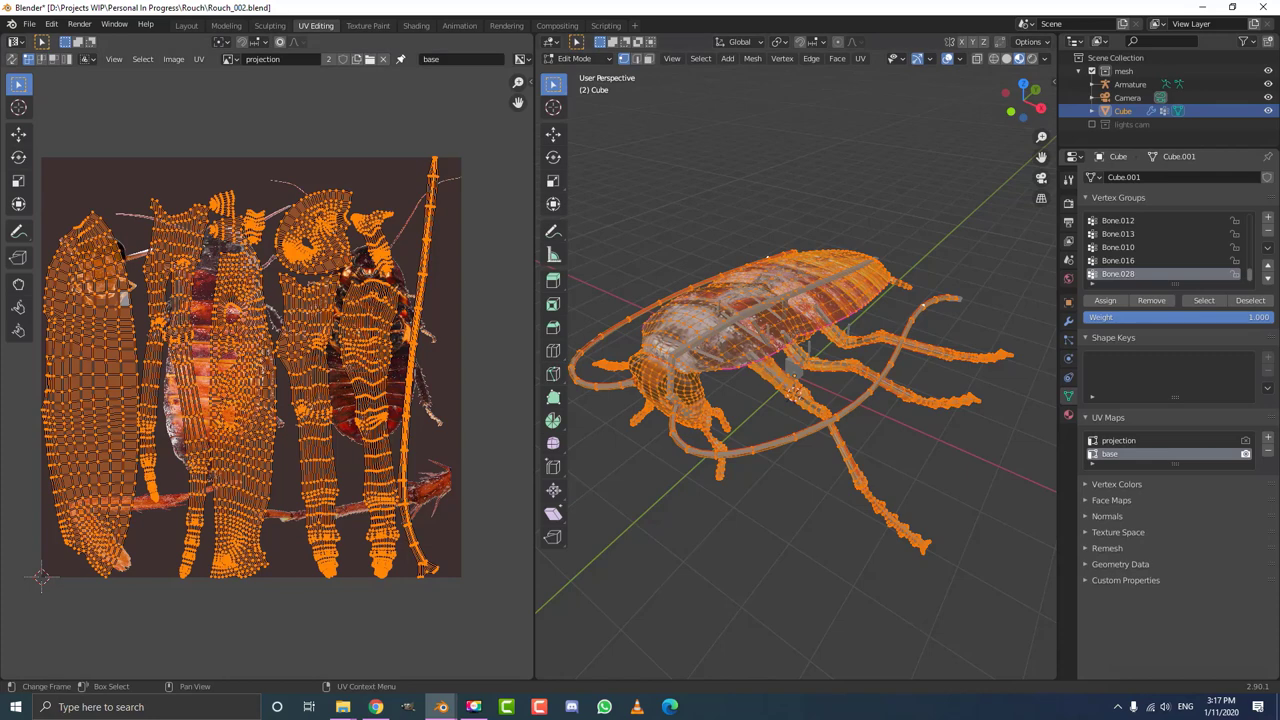
Switch to the browser, maximise it and view the baby Barbary macaque photo on Pixabay.
key("alt+Tab")
scroll(560, 260, "up", 3)
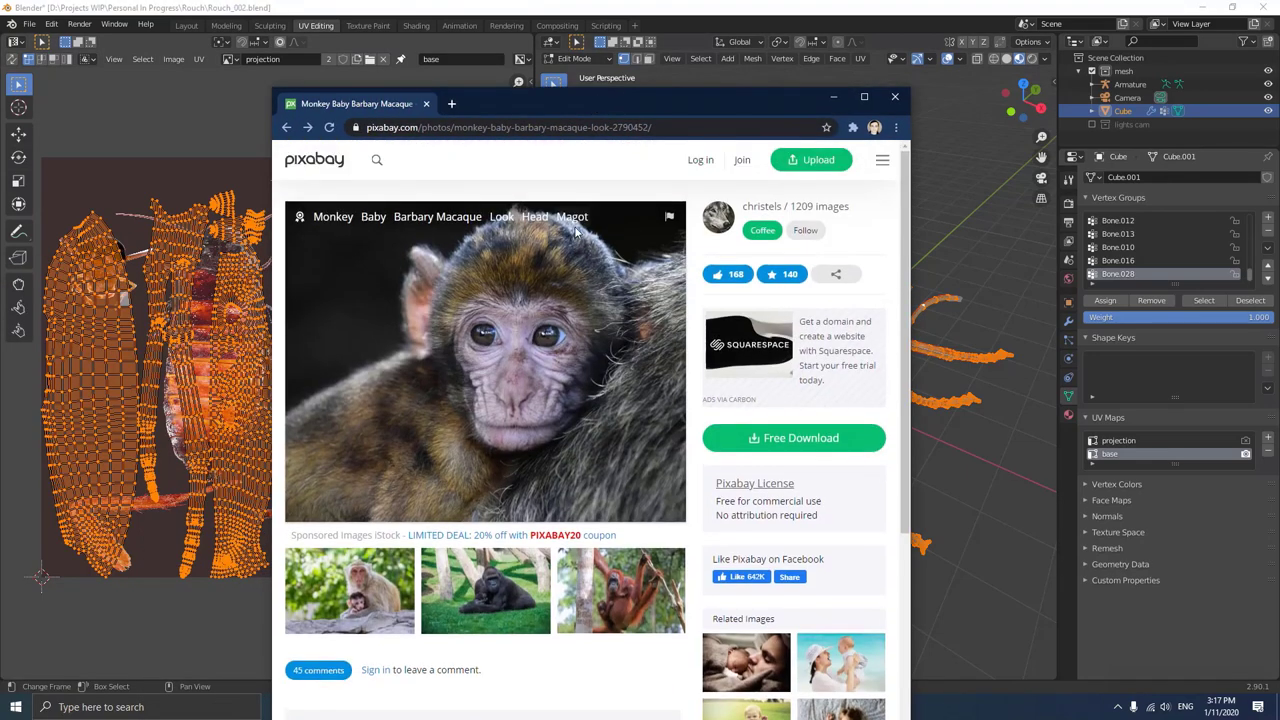
key("super+Up")
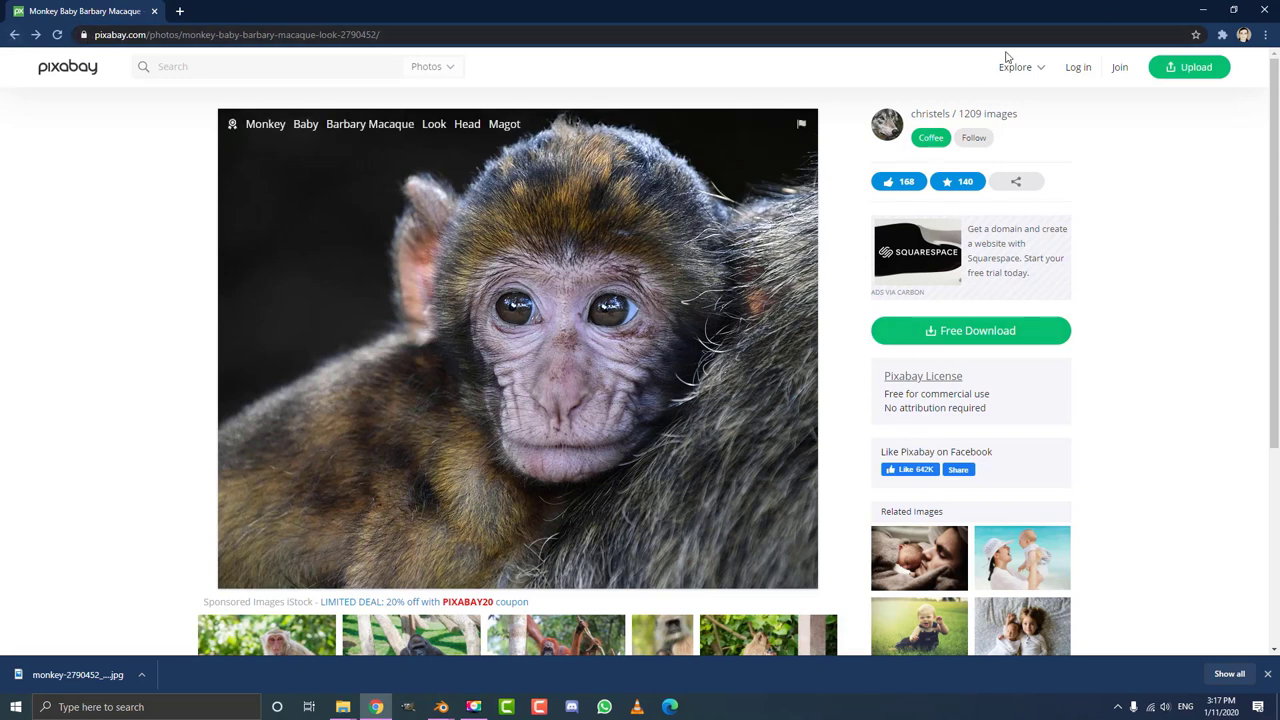
Minimise the open windows and select the downloaded monkey photo on the desktop.
left_click(1202, 11)
left_click(1232, 7)
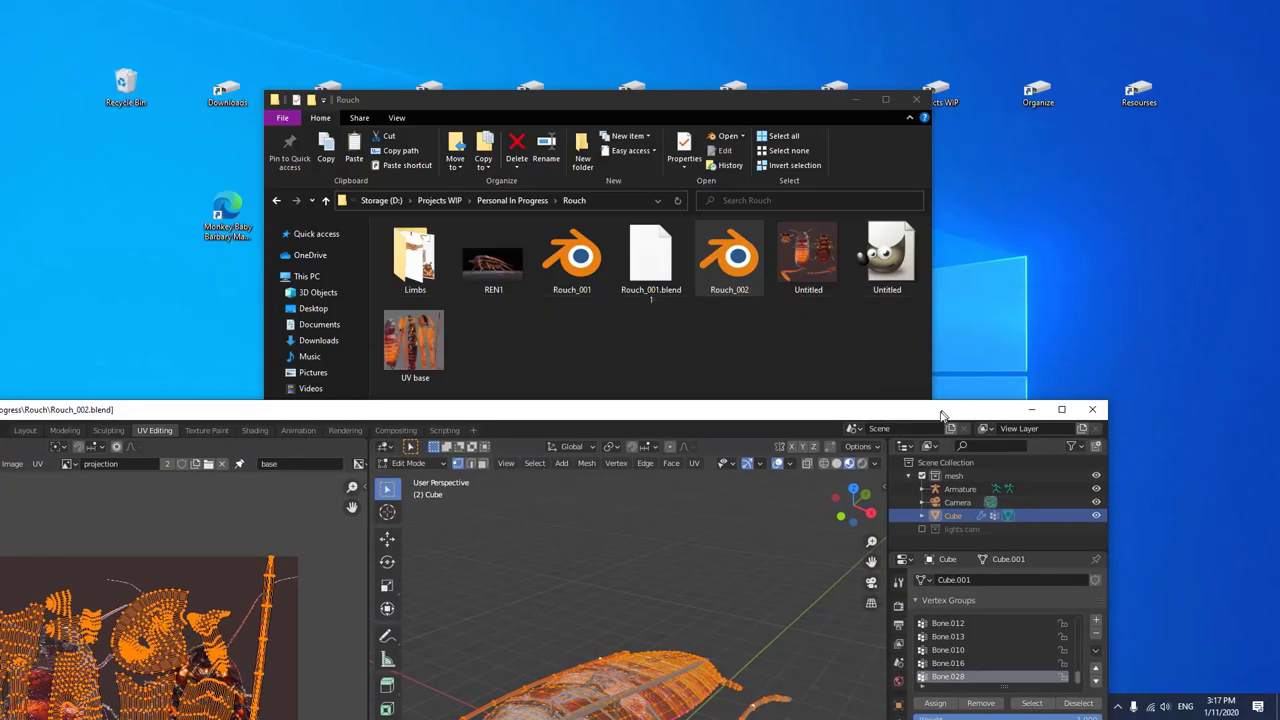
left_click(853, 103)
left_click(328, 213)
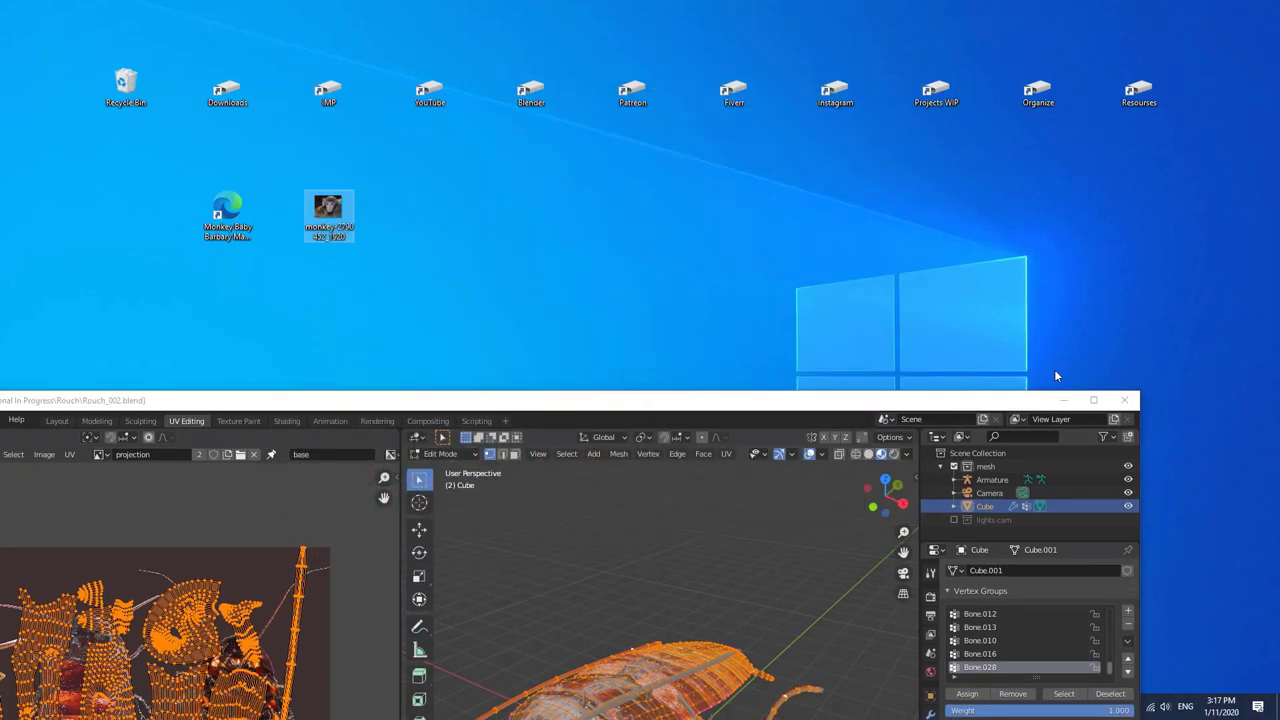
left_click(1061, 403)
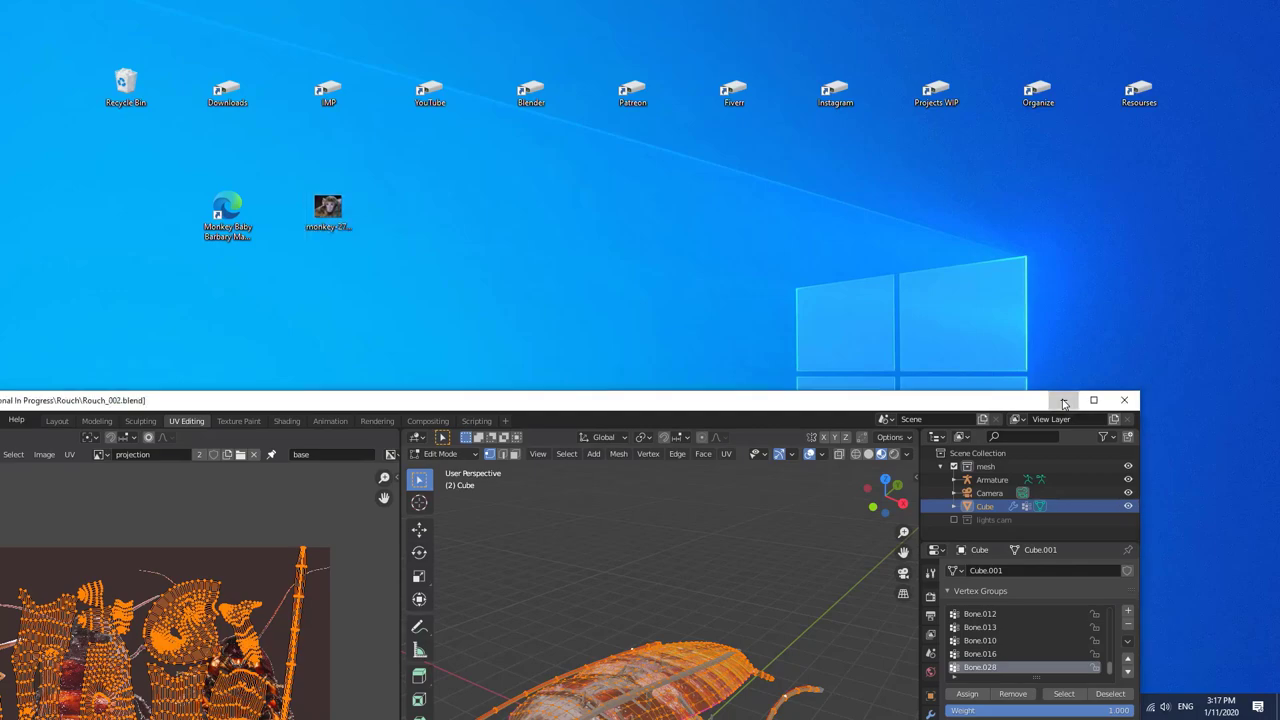
Switch to the empty Blender scene and add a Monkey mesh at the origin.
mouse_move(441, 707)
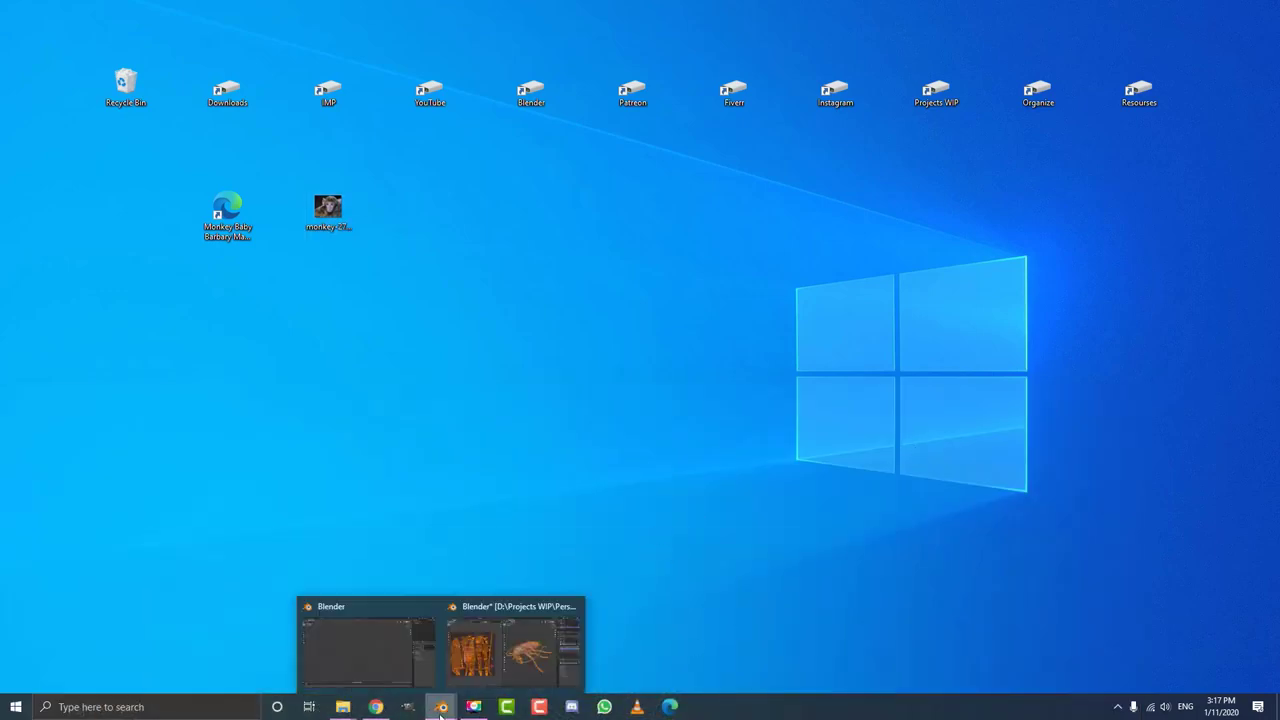
left_click(362, 638)
scroll(484, 321, "down", 2)
middle_click_drag(485, 327, 520, 346)
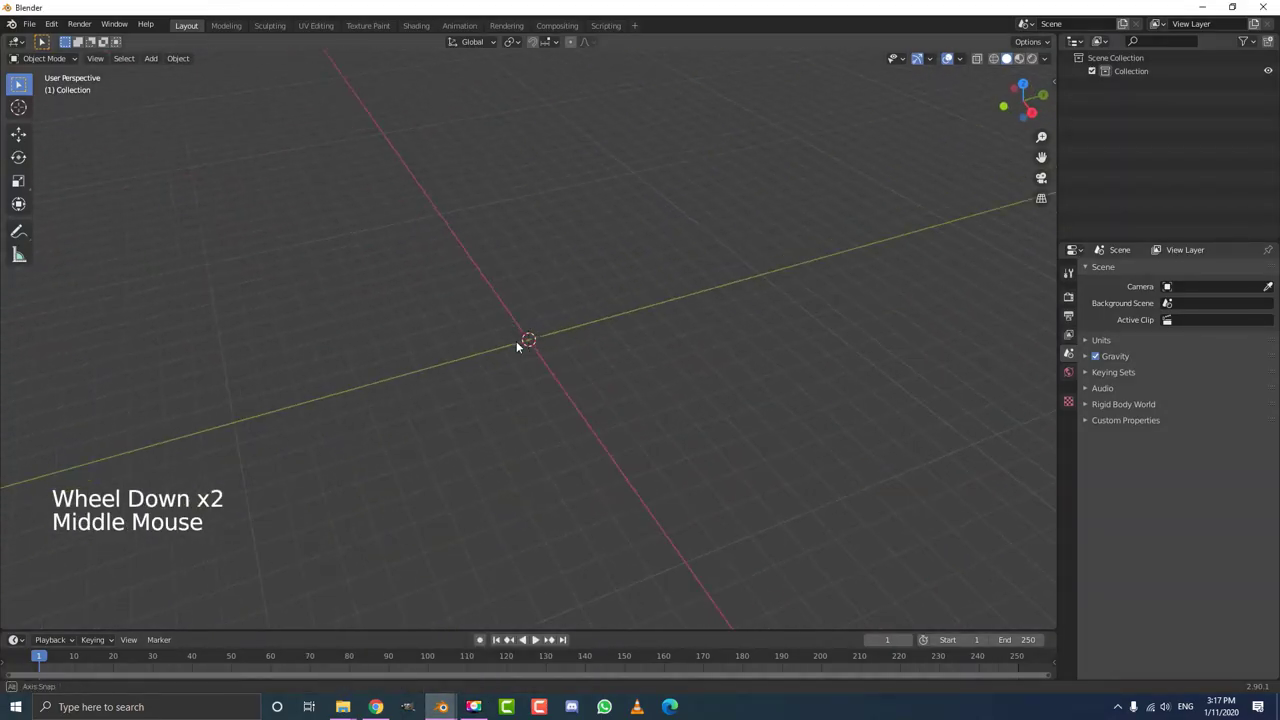
scroll(518, 340, "up", 2)
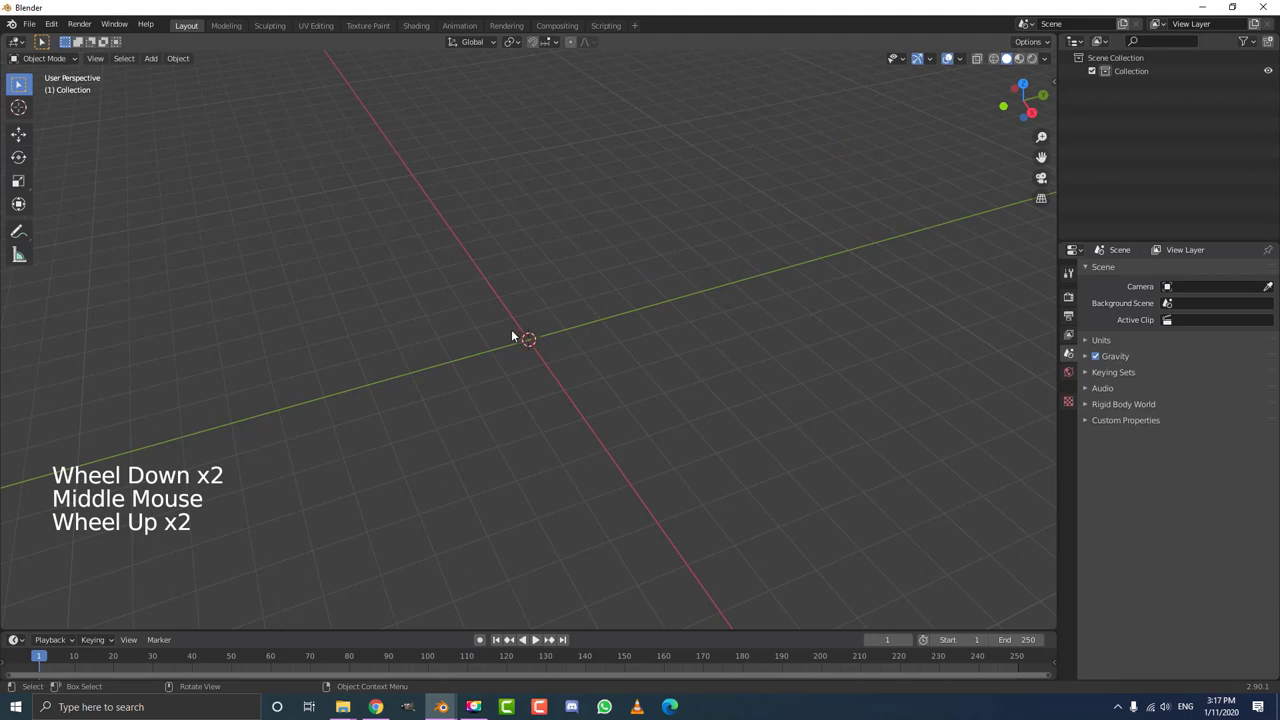
middle_click_drag(520, 320, 477, 314)
key("shift+a")
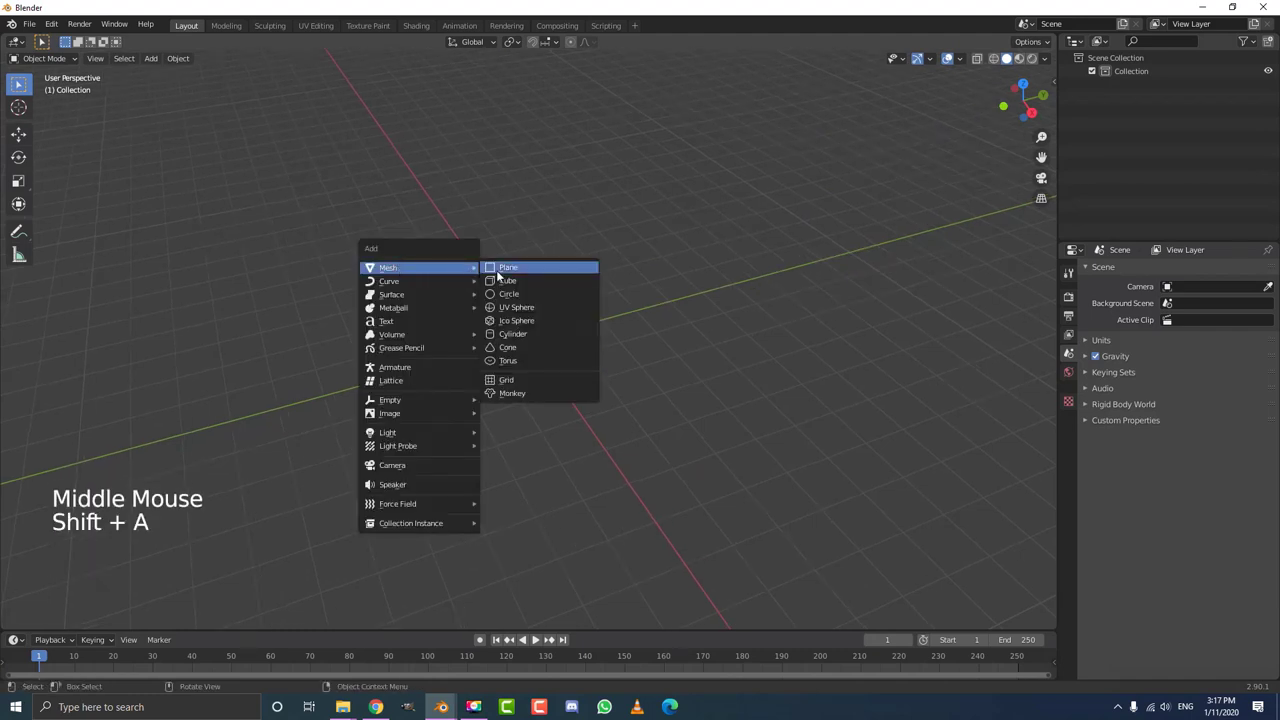
left_click(528, 394)
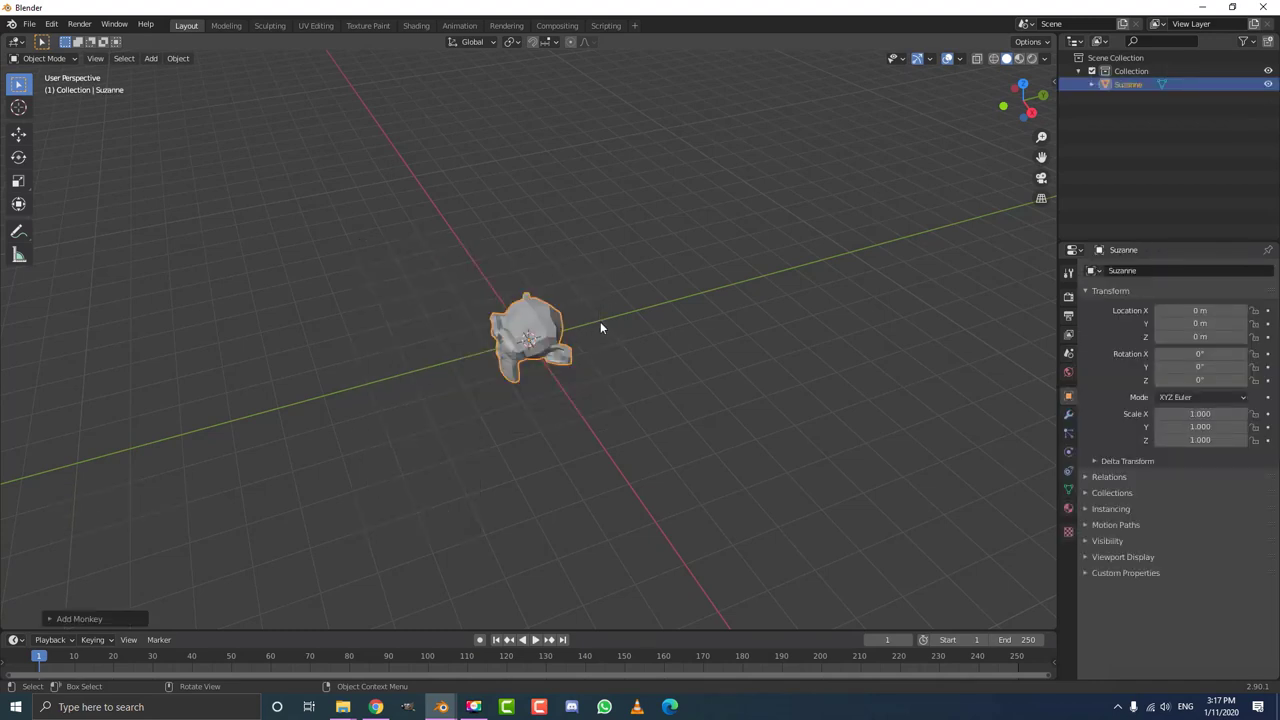
Open the UV Editing workspace for the monkey head and inspect its default UV layout.
scroll(562, 310, "up", 1)
middle_click_drag(562, 310, 497, 321)
scroll(520, 314, "up", 2)
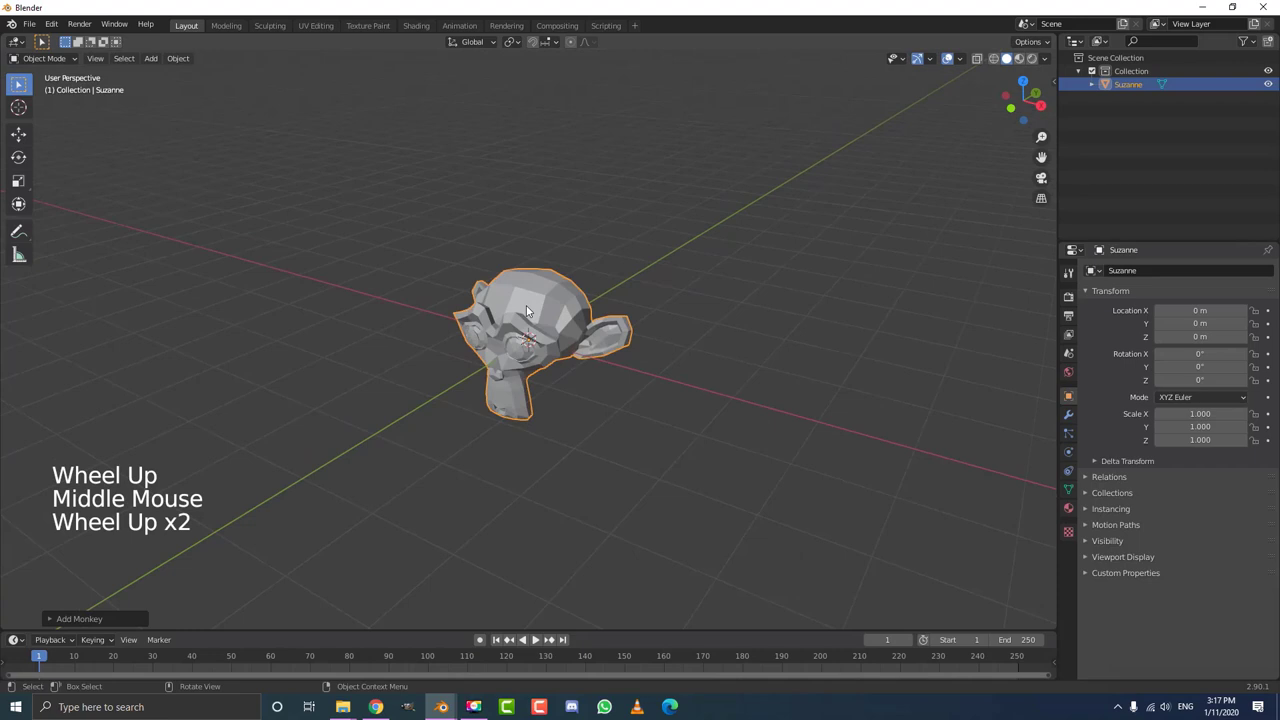
key("KP_1")
scroll(492, 408, "up", 4)
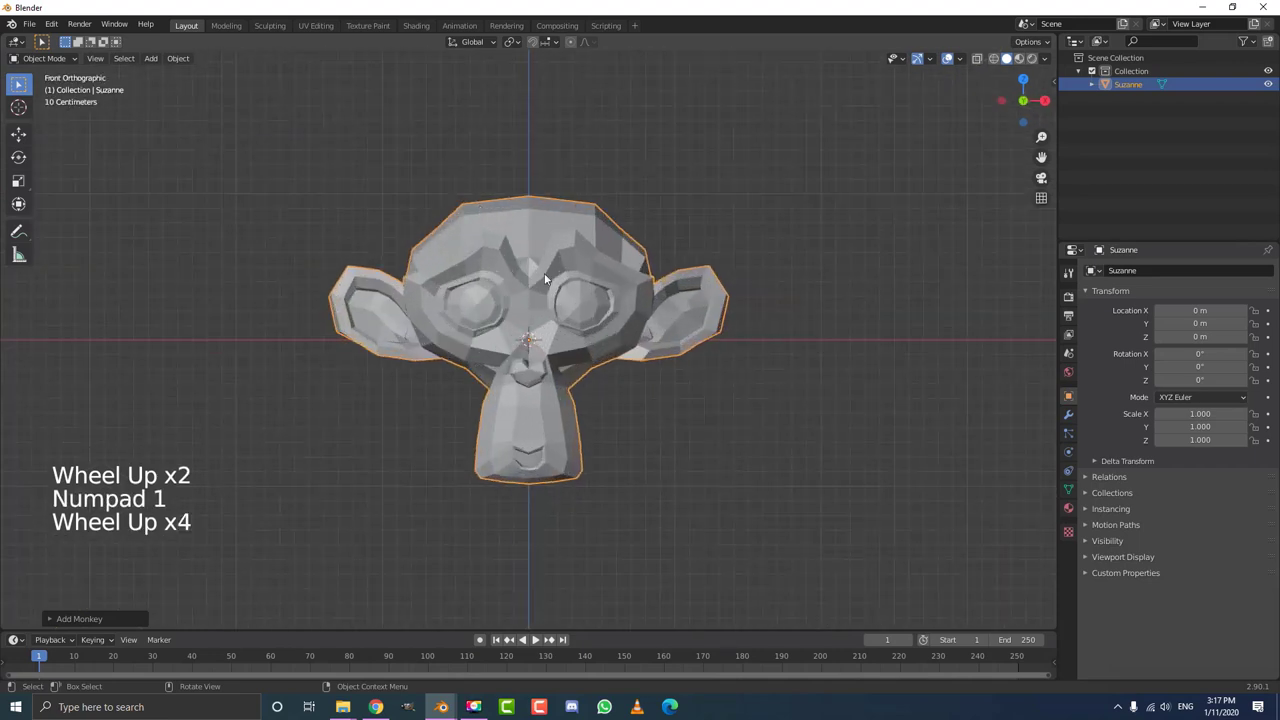
left_click(314, 26)
scroll(766, 323, "up", 5)
middle_click_drag(766, 323, 863, 340)
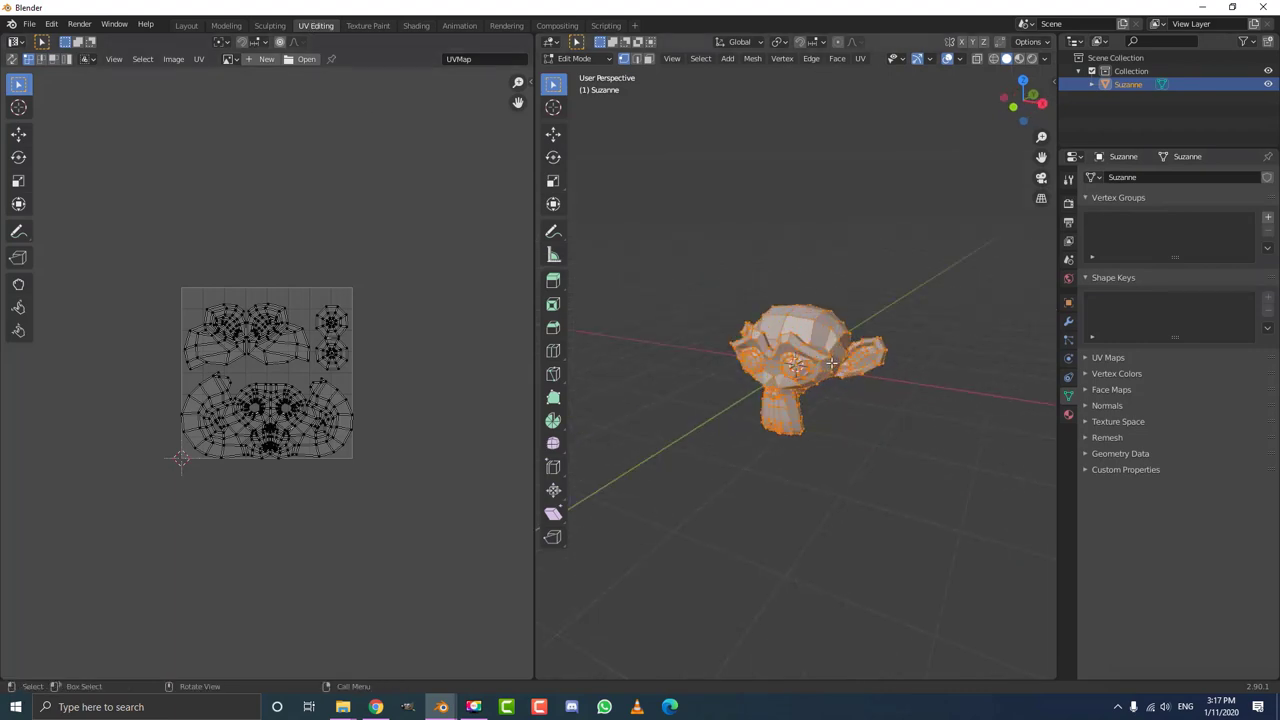
scroll(191, 332, "up", 3)
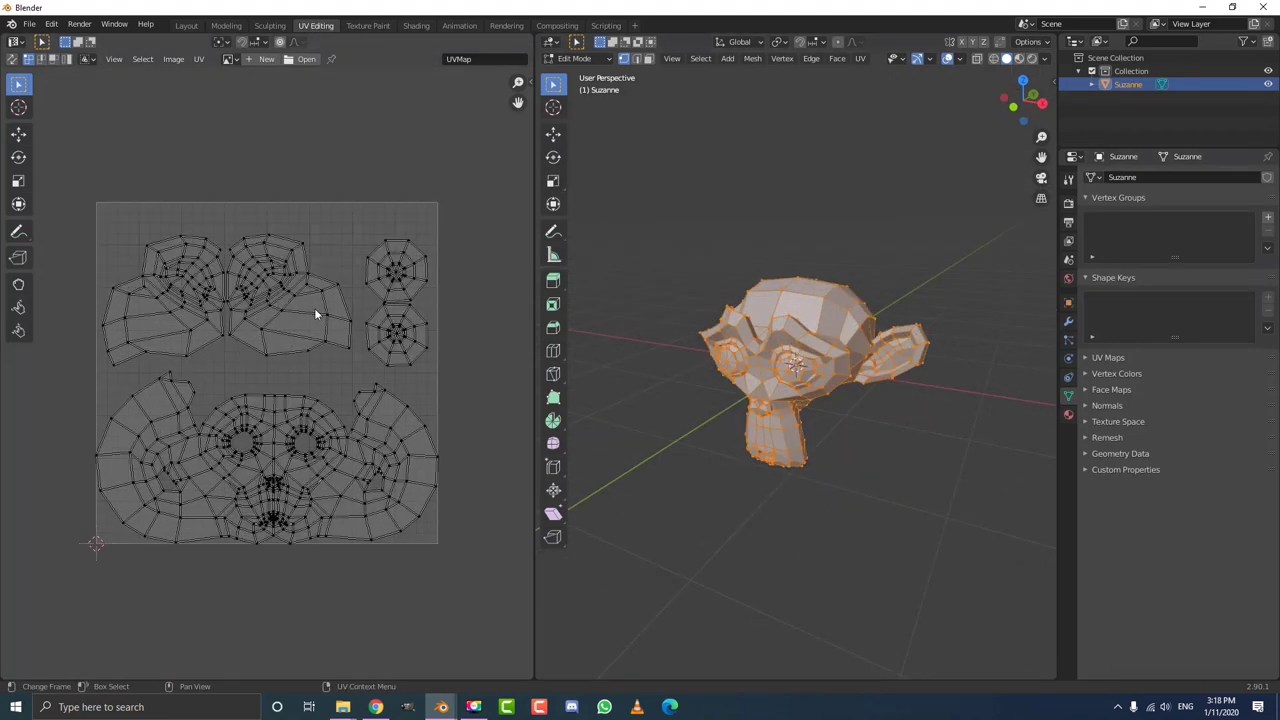
scroll(375, 322, "up", 1)
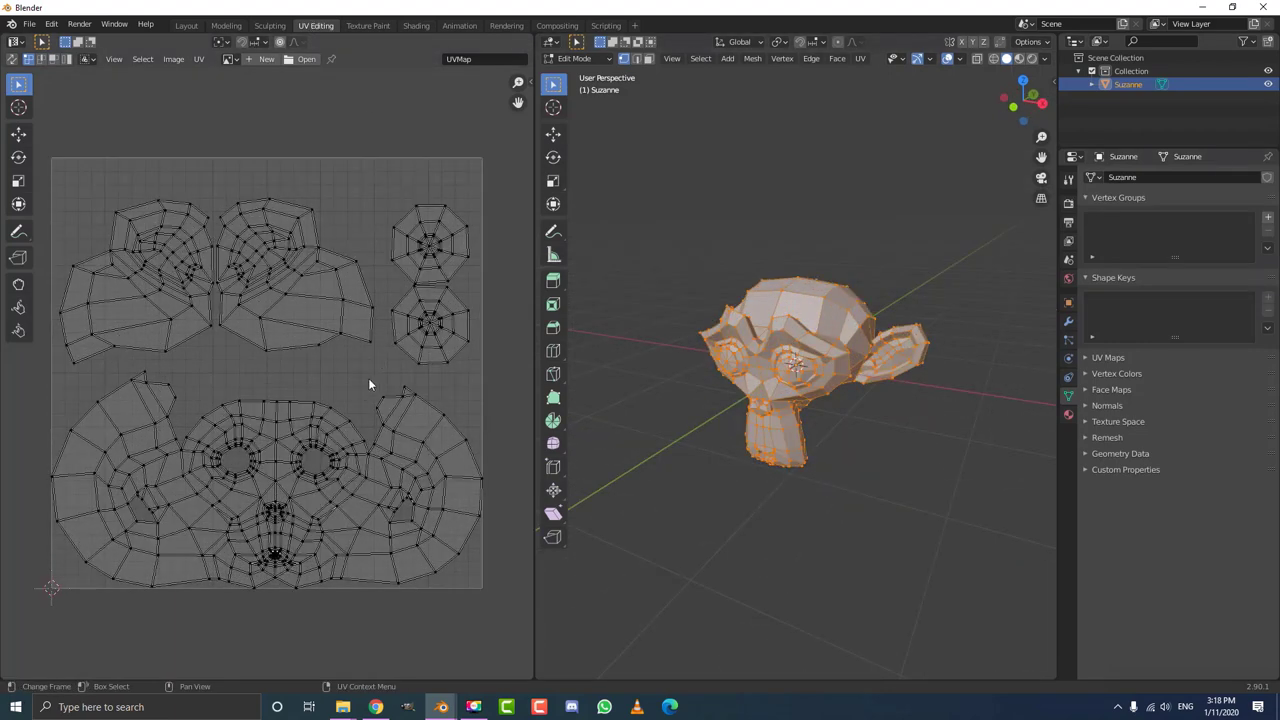
Select all of the monkey's UVs and move them slightly upward, by about 0.023.
key("a")
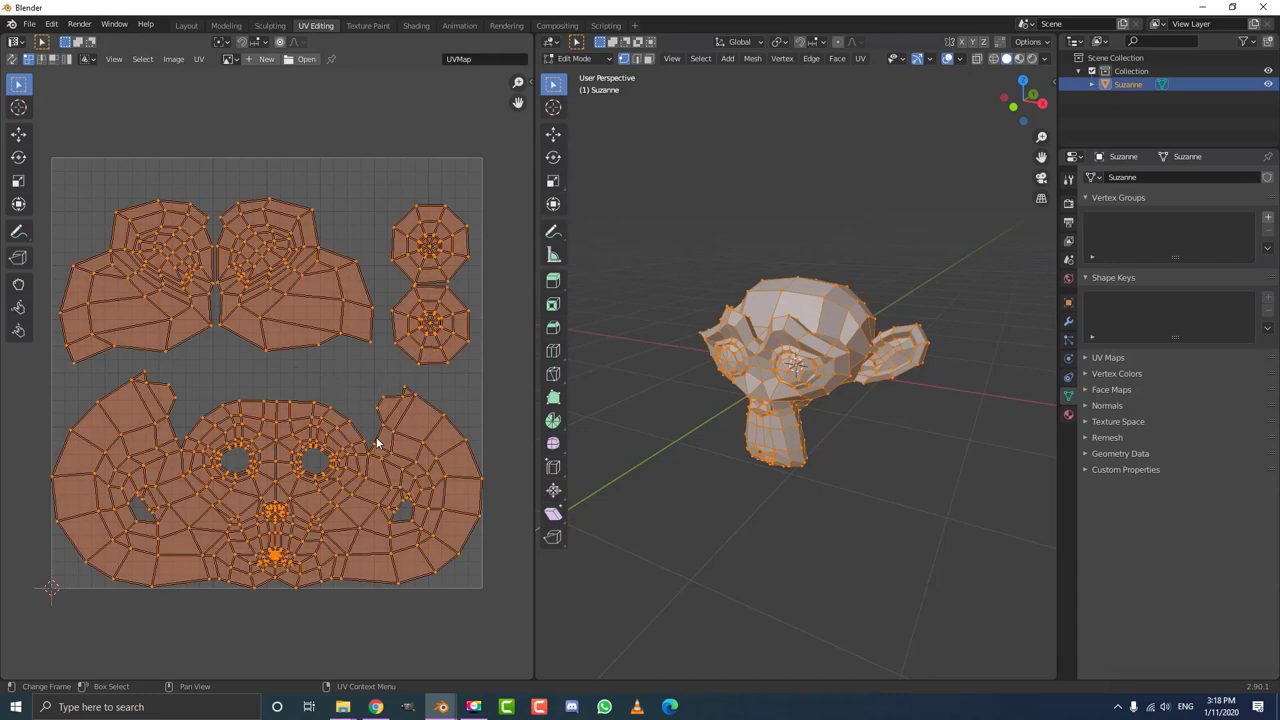
middle_click_drag(260, 354, 253, 283)
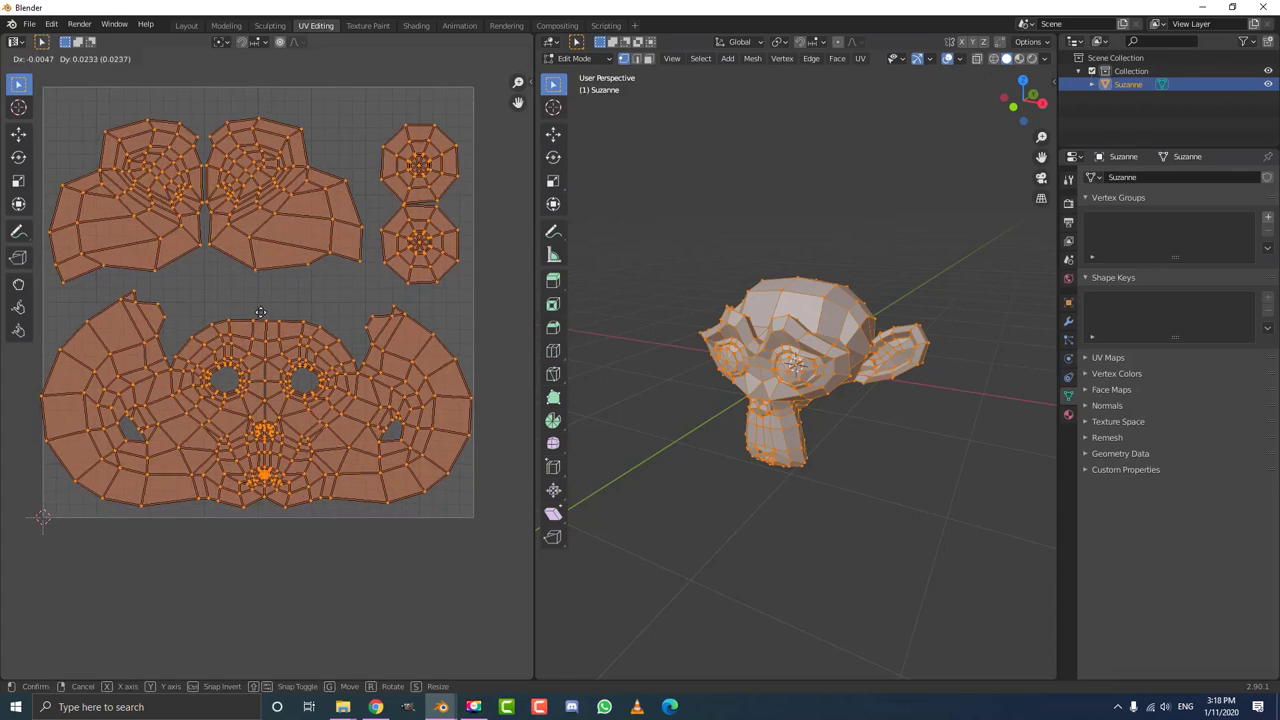
left_click(260, 312)
scroll(389, 508, "down", 3)
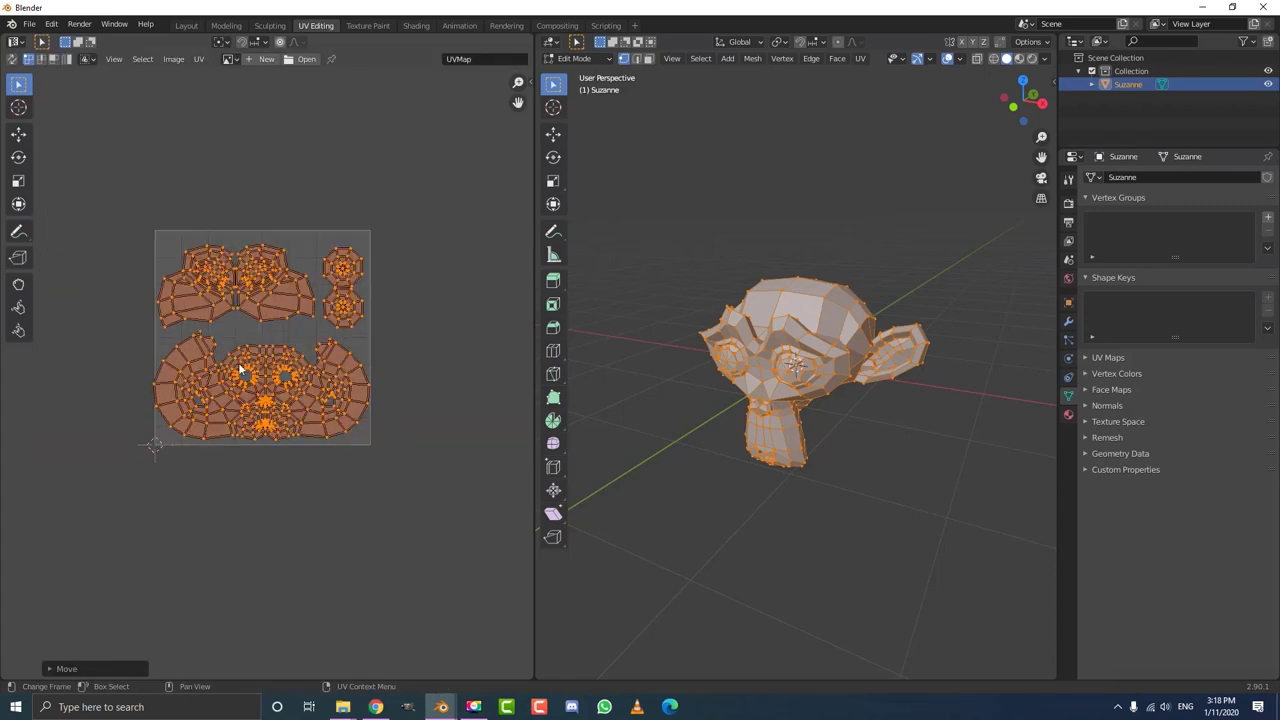
scroll(120, 234, "up", 1)
scroll(252, 420, "up", 1)
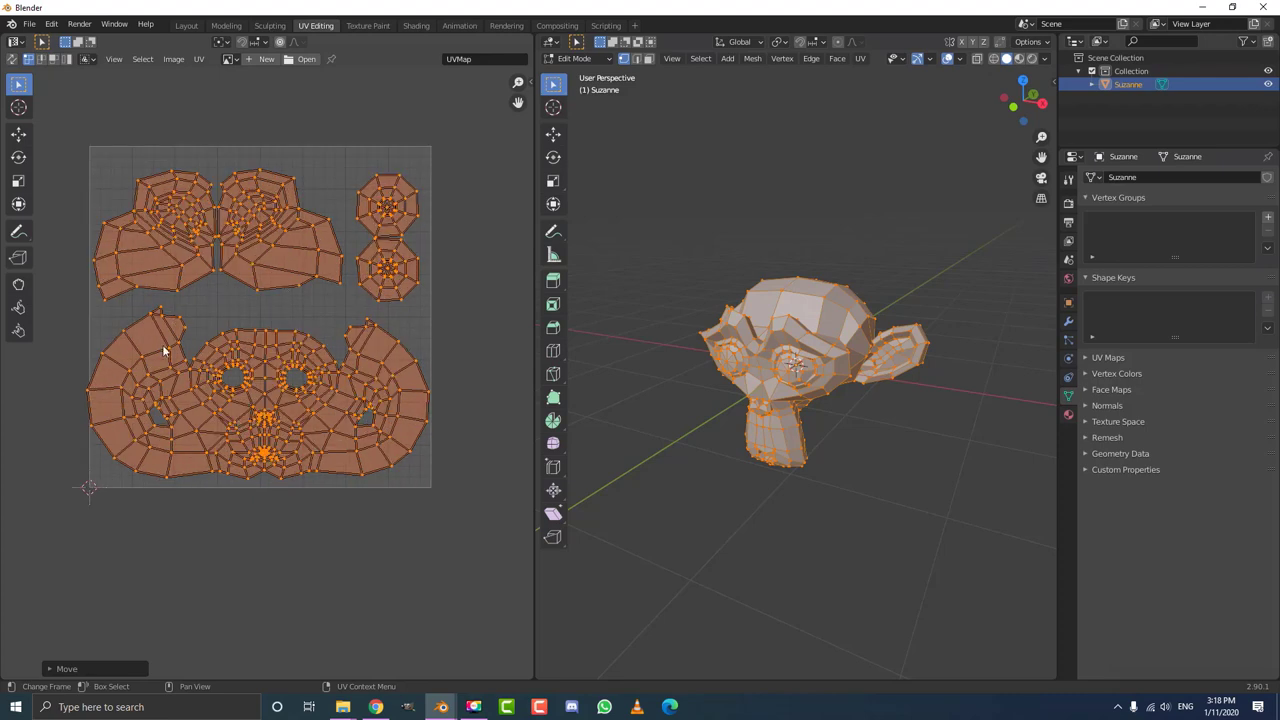
Show the monkey head's UV maps and rename its default UV map as "base".
middle_click_drag(760, 420, 840, 420)
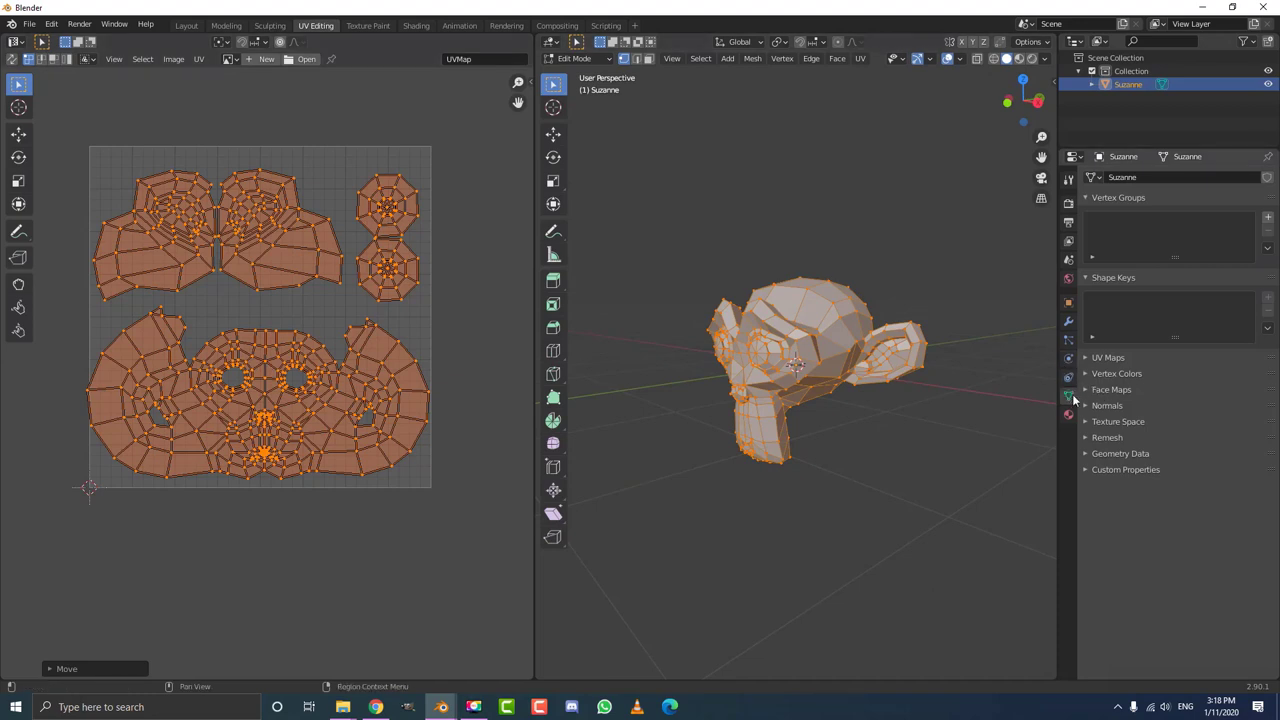
left_click(1103, 358)
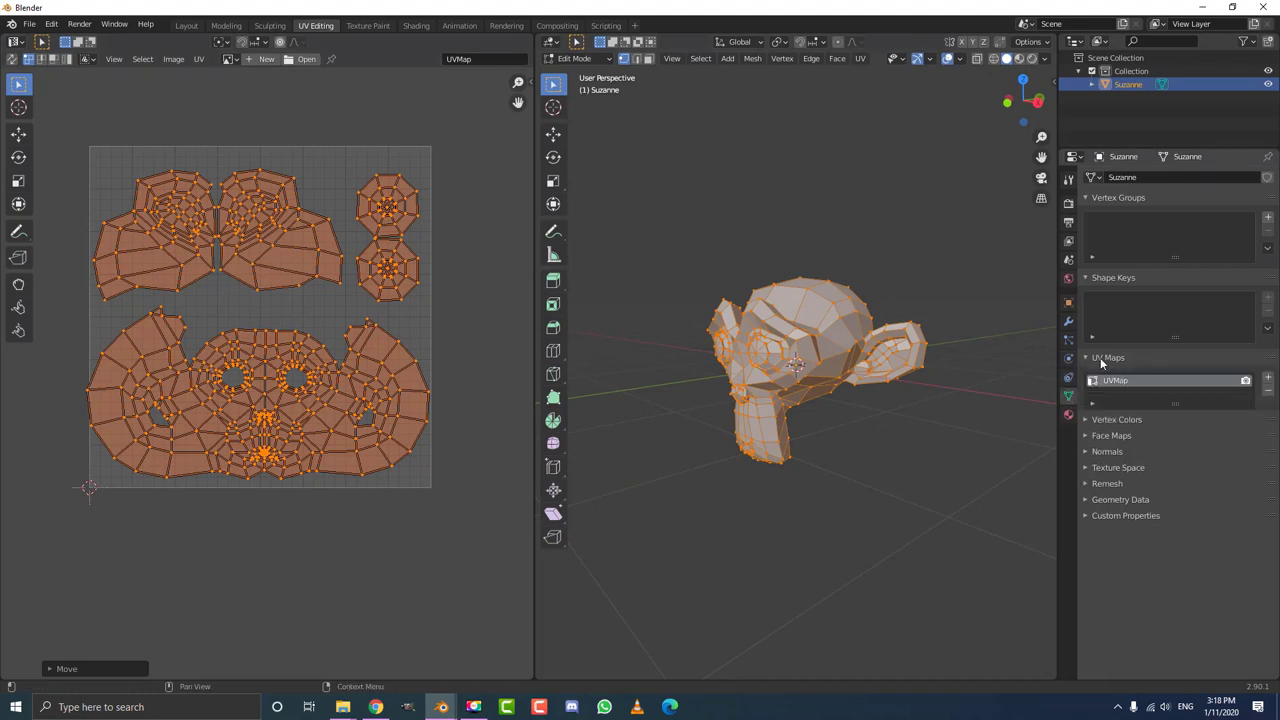
double_click(1124, 383)
type("p")
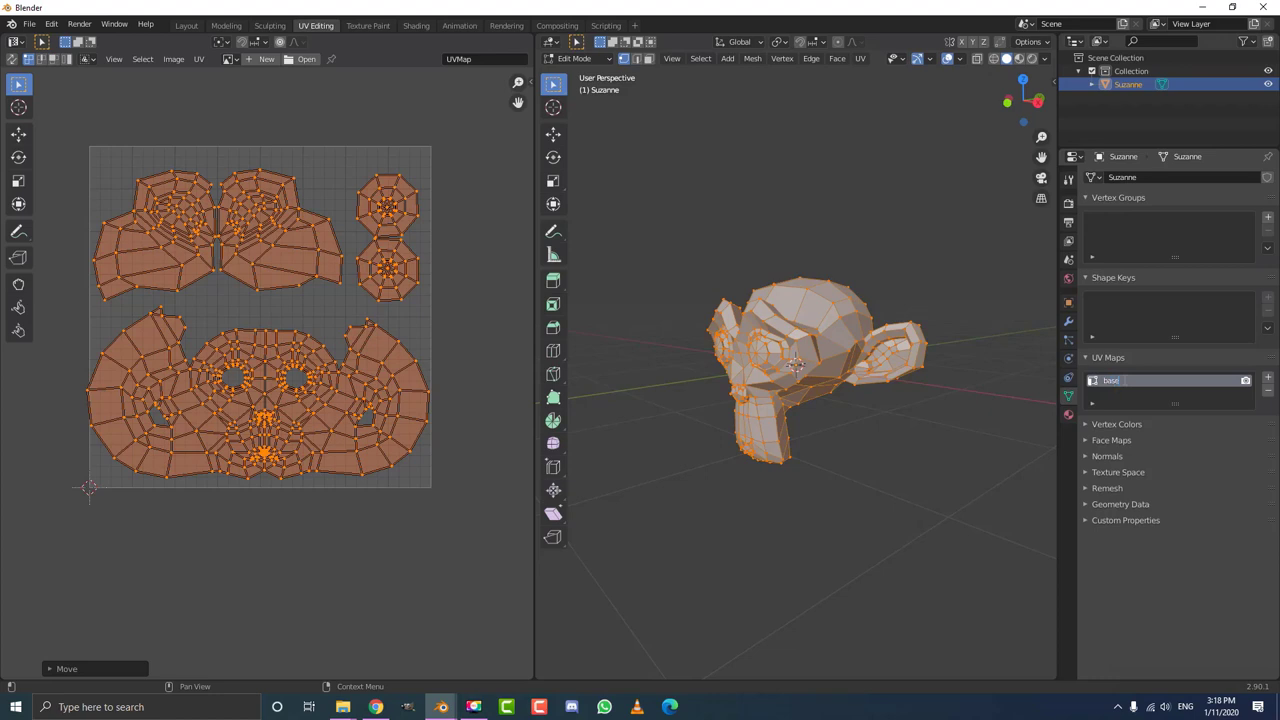
key("Return")
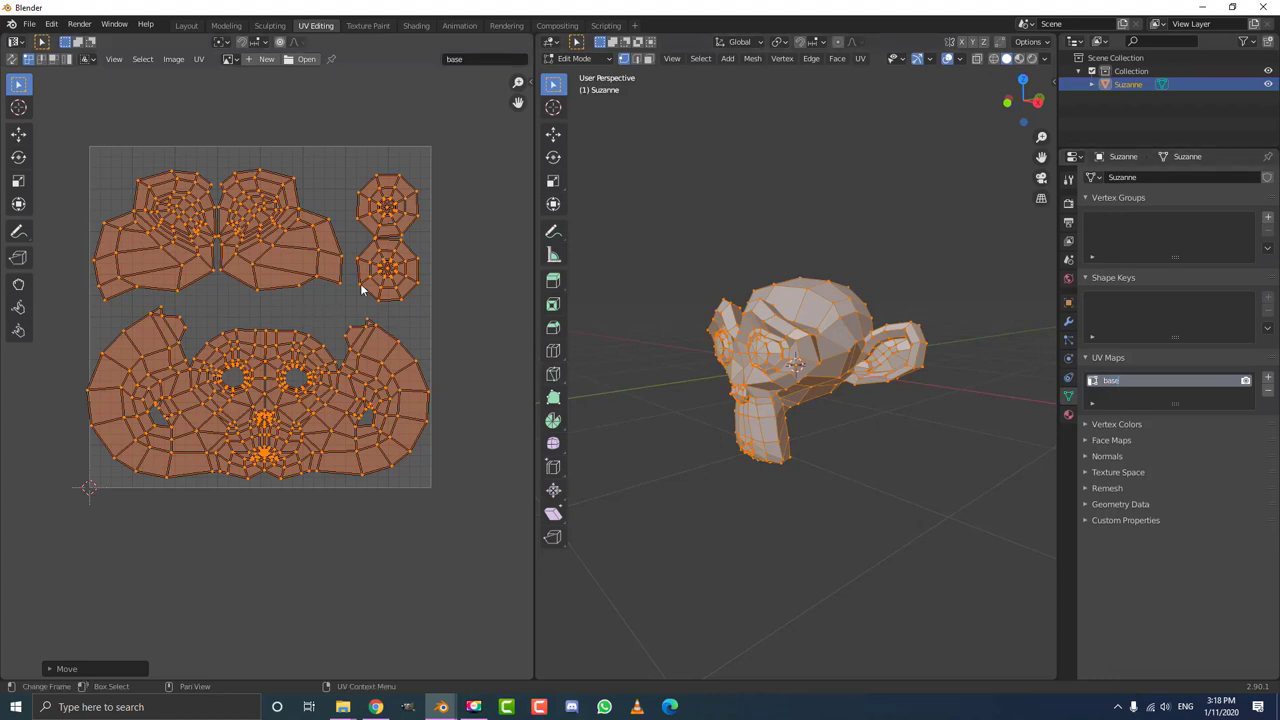
scroll(320, 318, "up", 2)
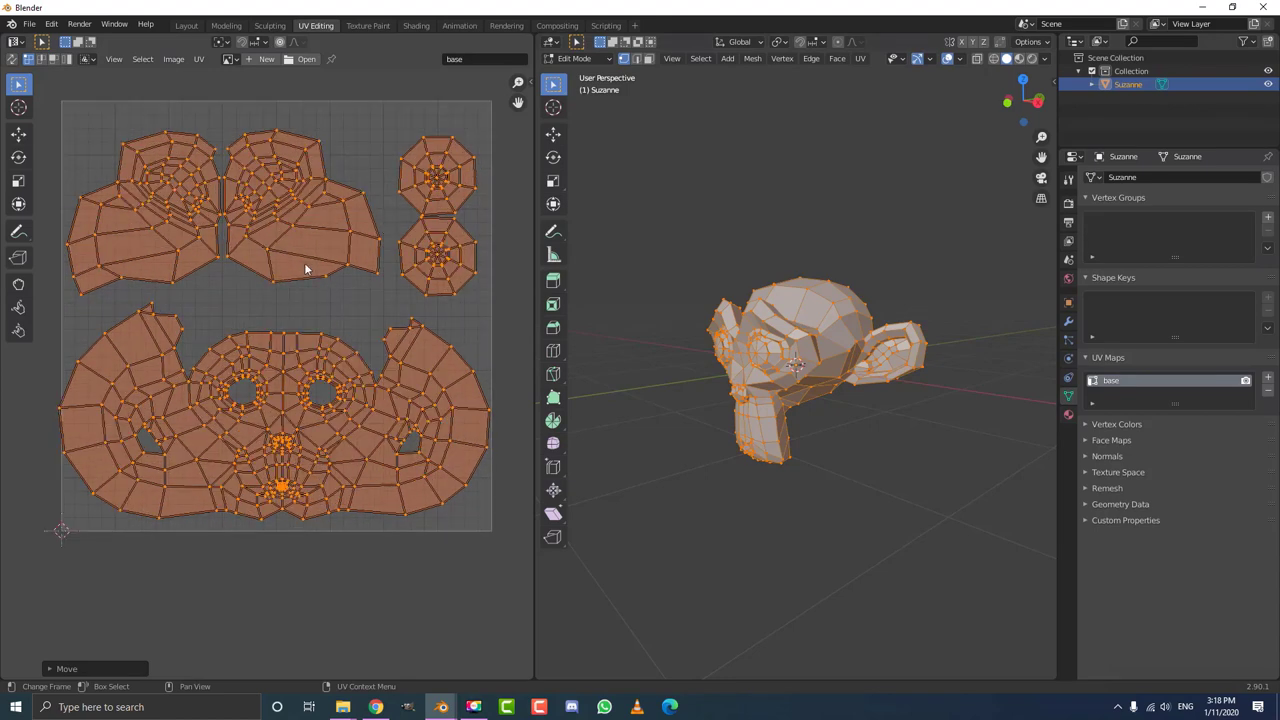
Add a second UV map to the monkey head and name it "projection".
left_click(1268, 379)
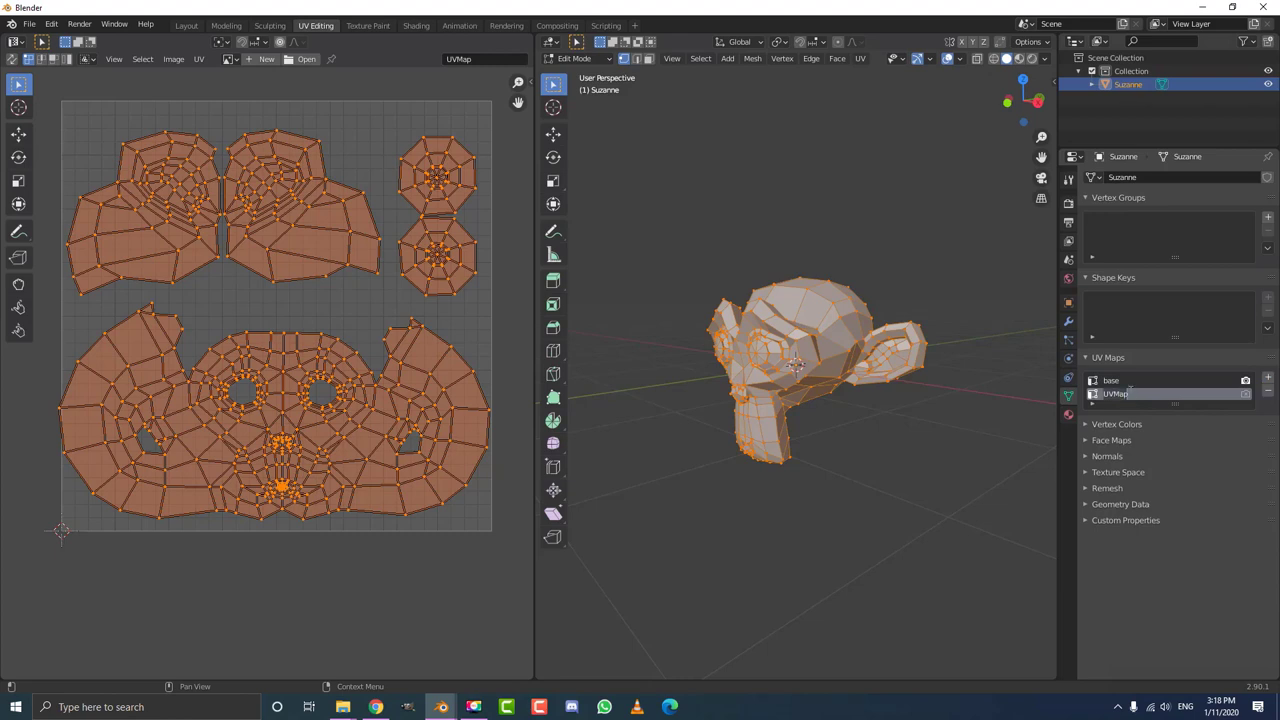
type("p")
key("Return")
Apply Project From View to the whole head on the projection UV map from an angled perspective view.
middle_click_drag(694, 363, 830, 288)
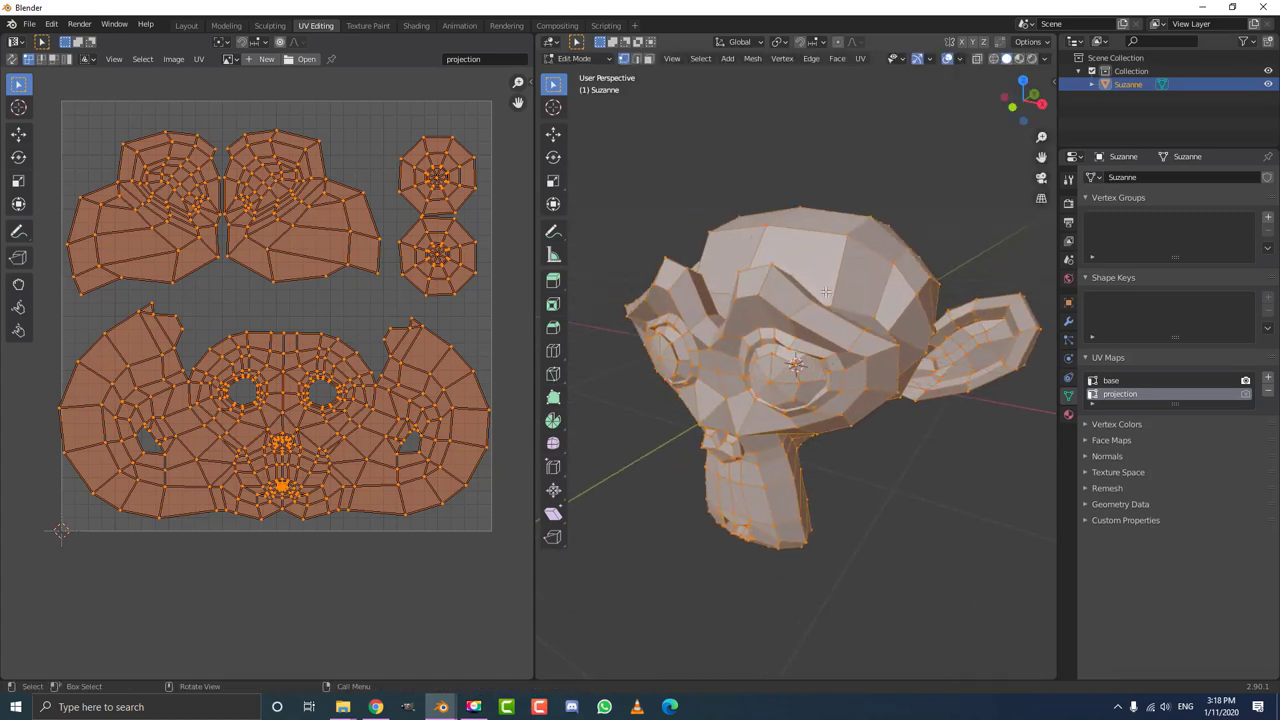
key("u")
left_click(808, 422)
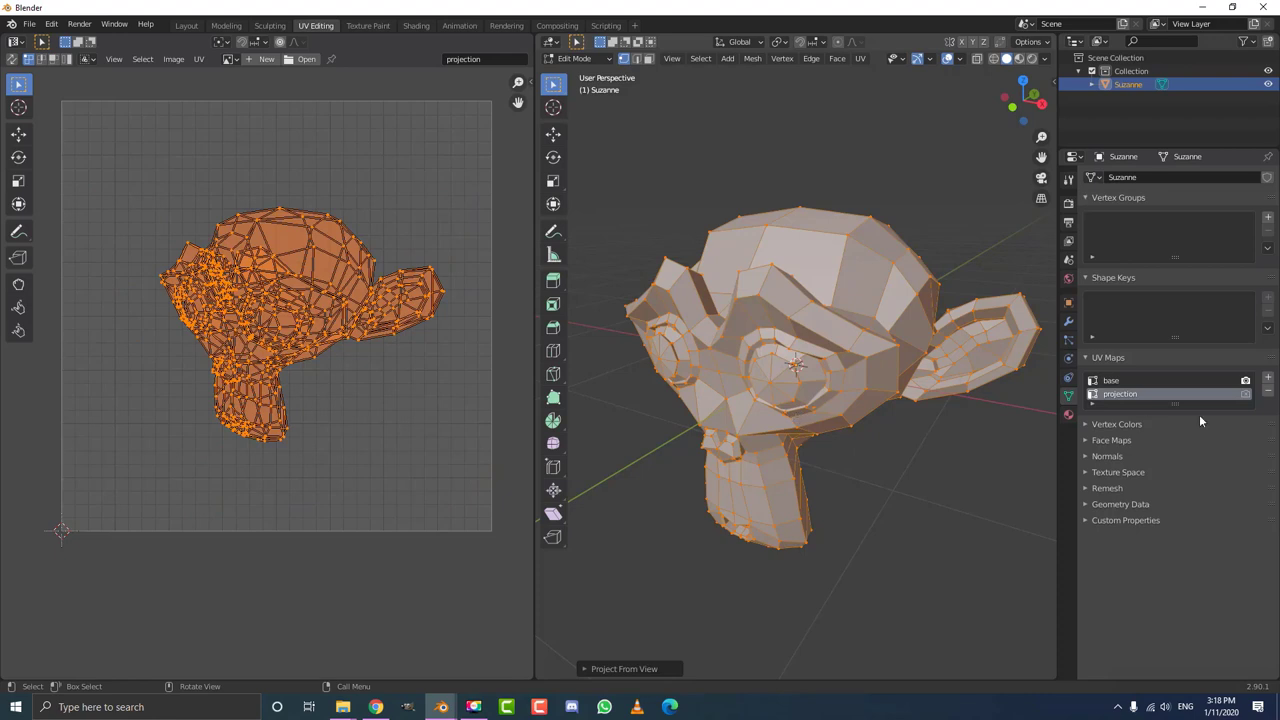
scroll(249, 335, "up", 1)
scroll(271, 353, "down", 2)
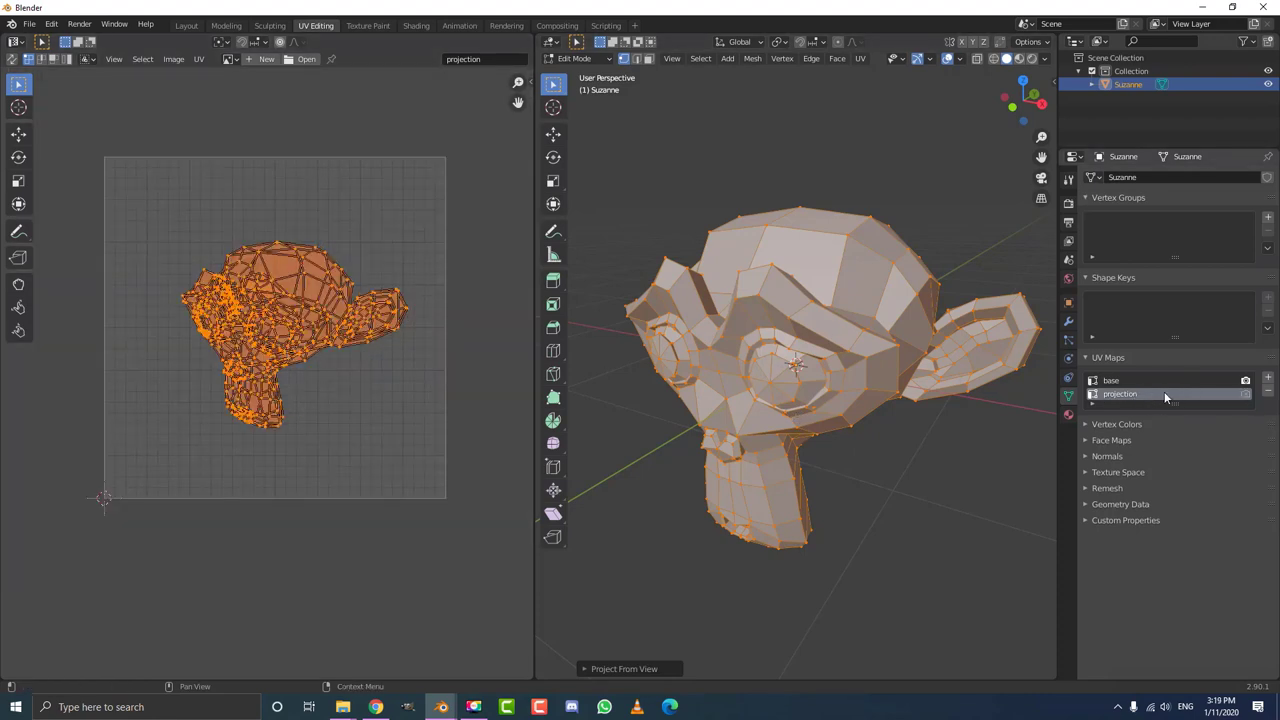
scroll(386, 266, "up", 1)
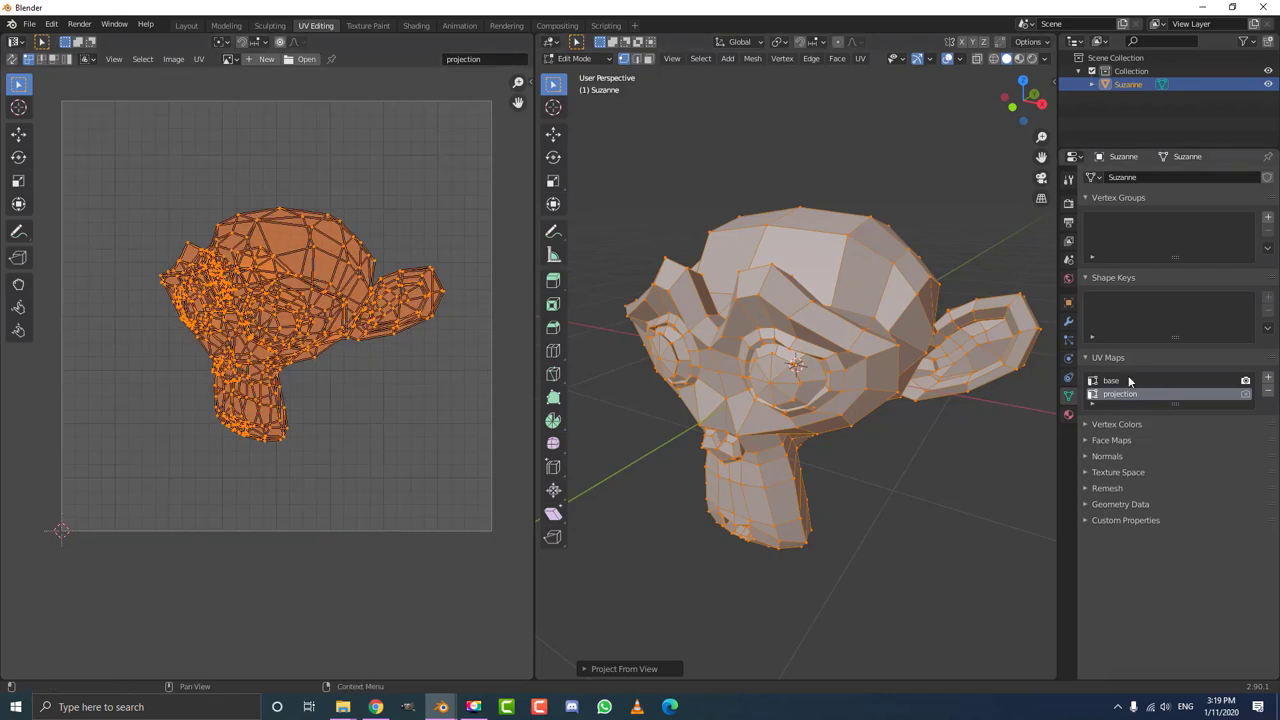
Review the base UV map's layout, and rename the projection UV map as "projection front".
left_click(1111, 381)
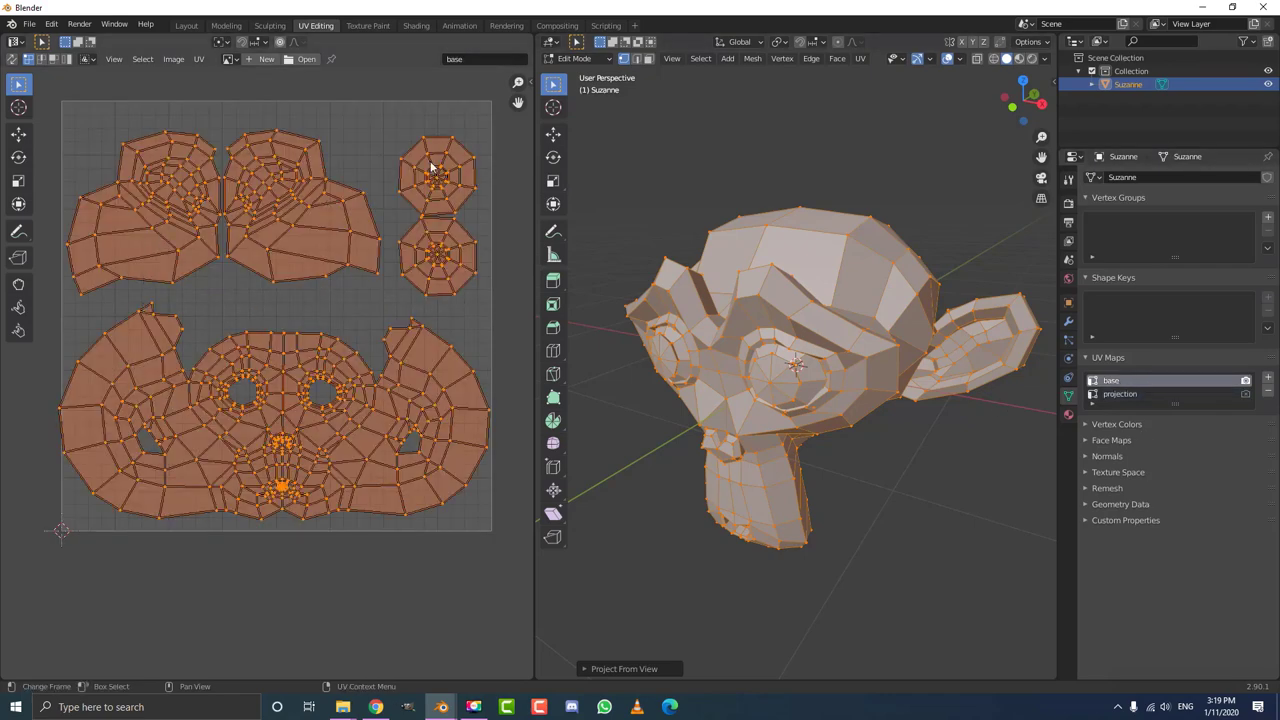
scroll(228, 288, "up", 1)
scroll(380, 274, "down", 2)
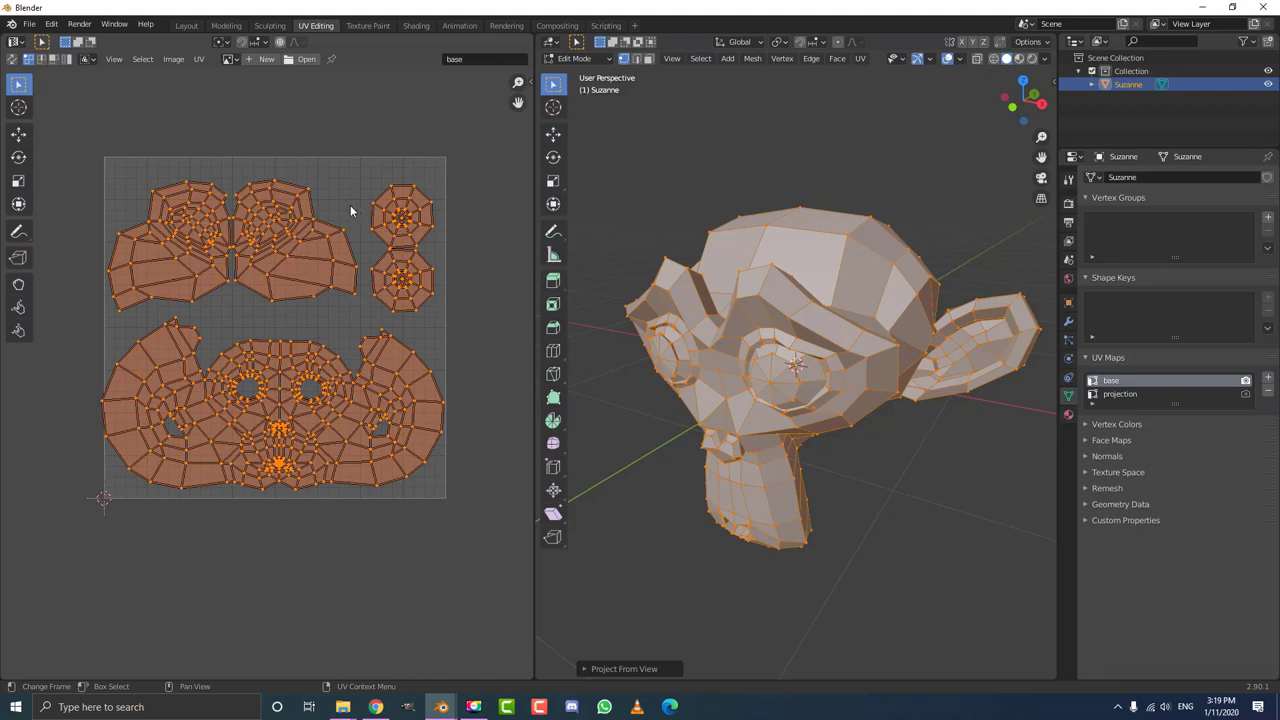
left_click(1128, 393)
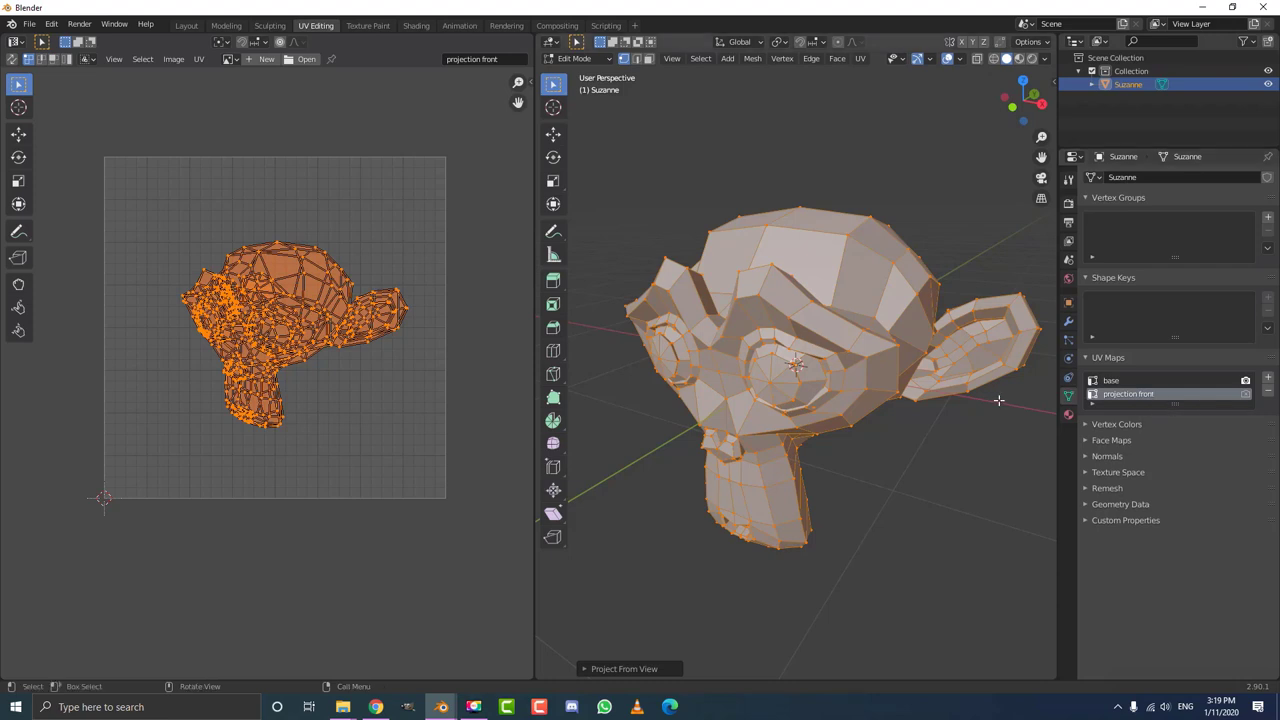
Load monkey-2790452_1920.jpg from the Desktop behind the UV layout and inspect how the UVs overlap the photo.
left_click(306, 60)
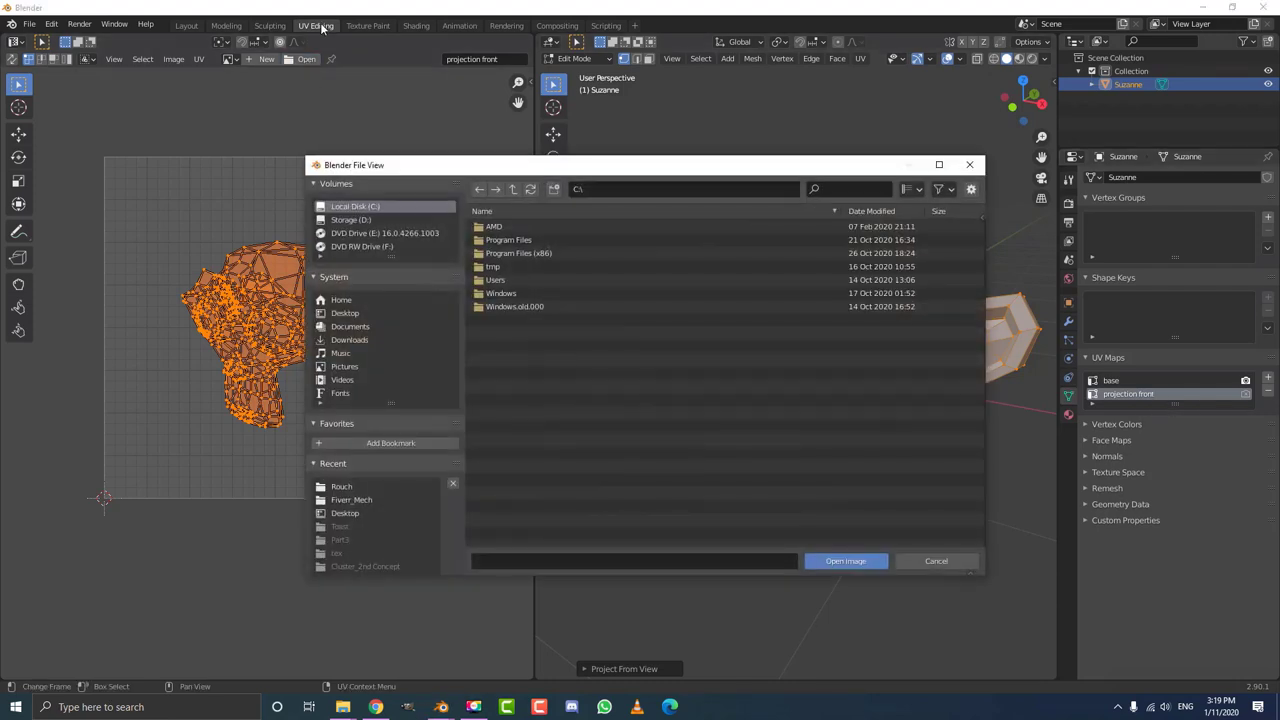
left_click(350, 313)
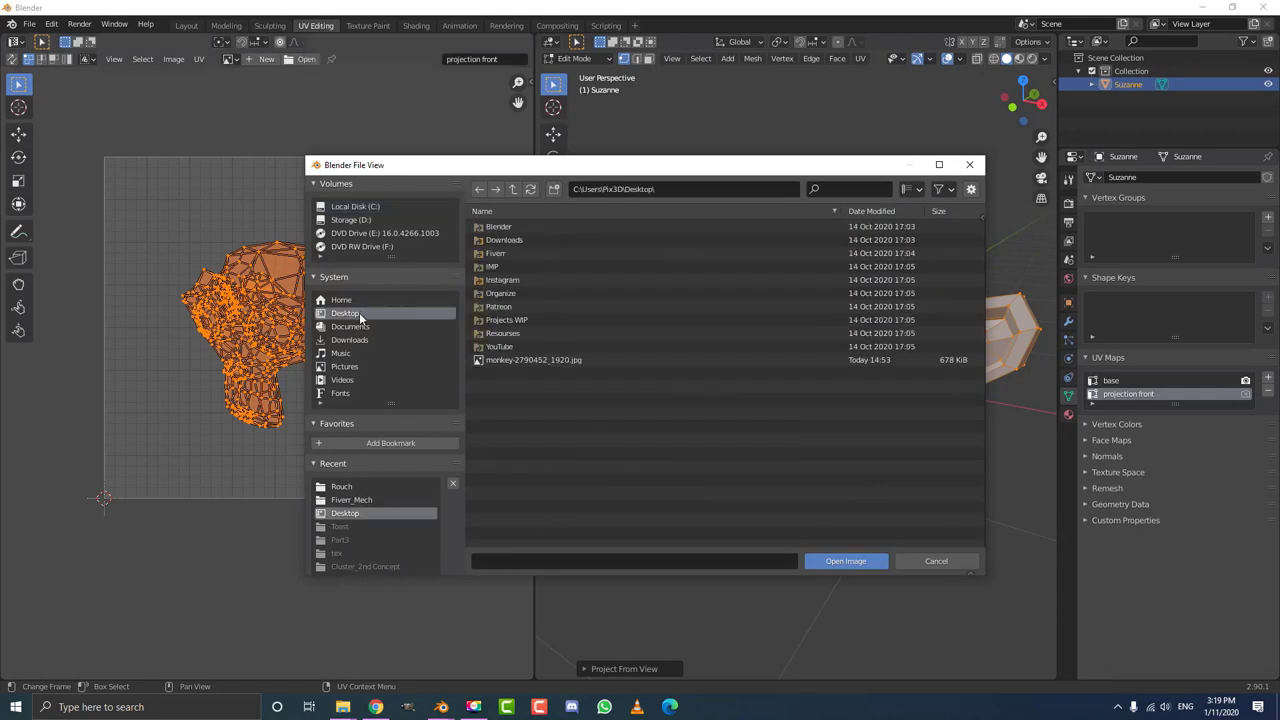
left_click(528, 362)
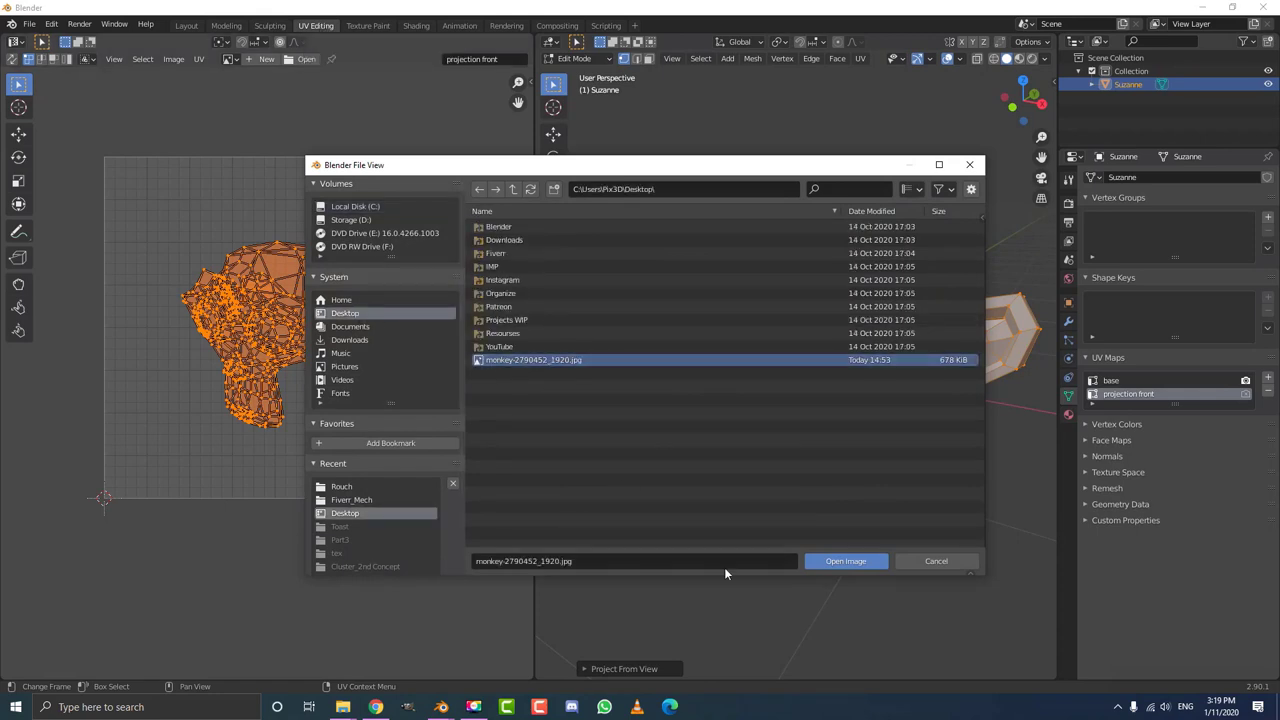
left_click(840, 561)
scroll(305, 332, "up", 6)
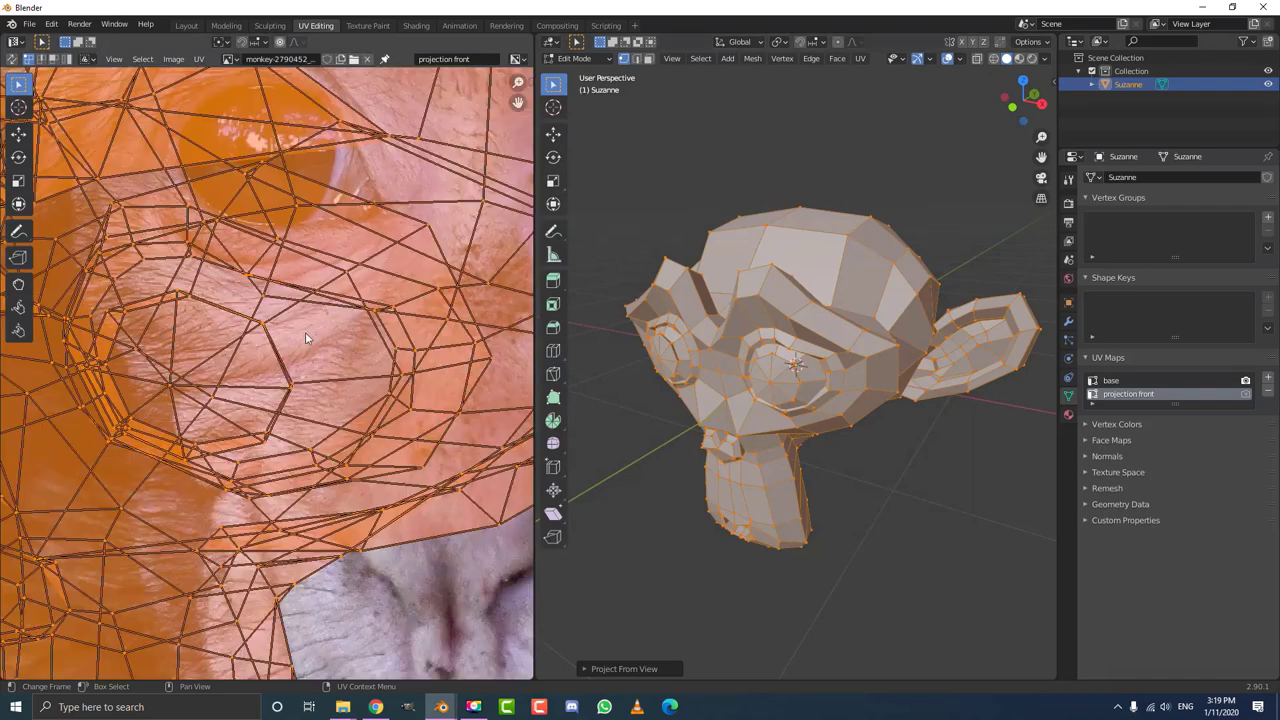
scroll(291, 343, "down", 7)
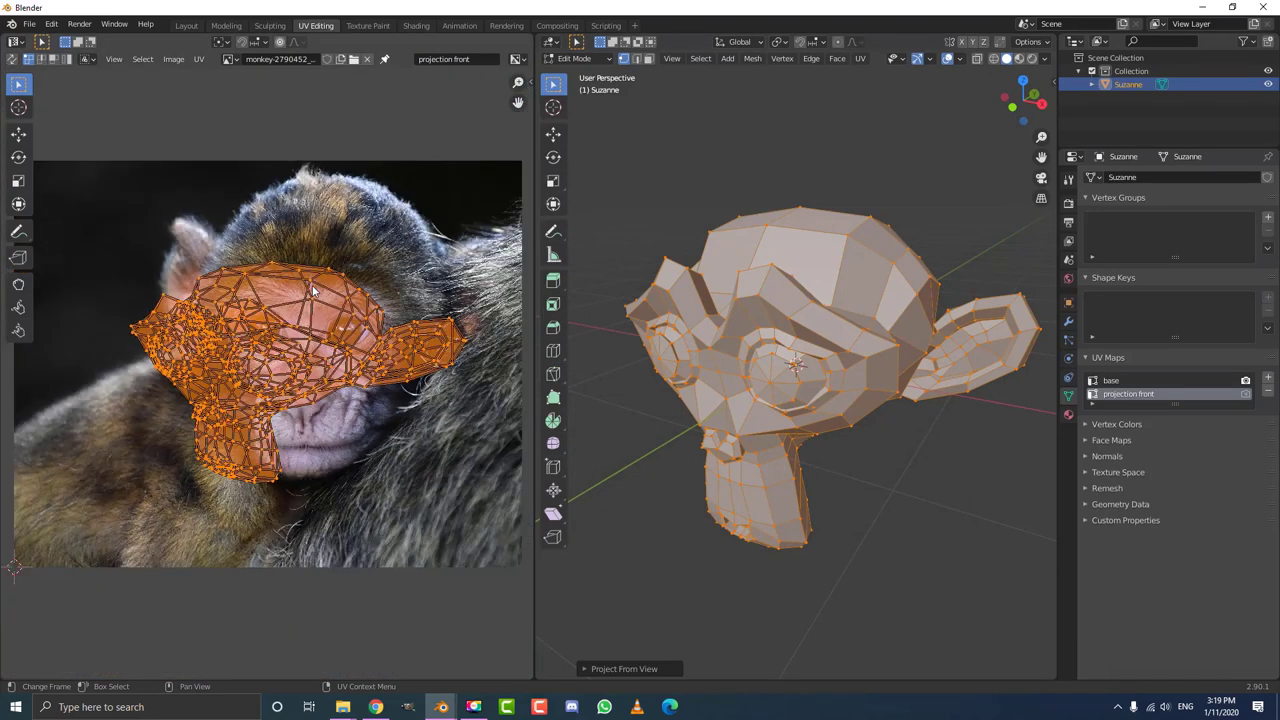
scroll(228, 200, "up", 2)
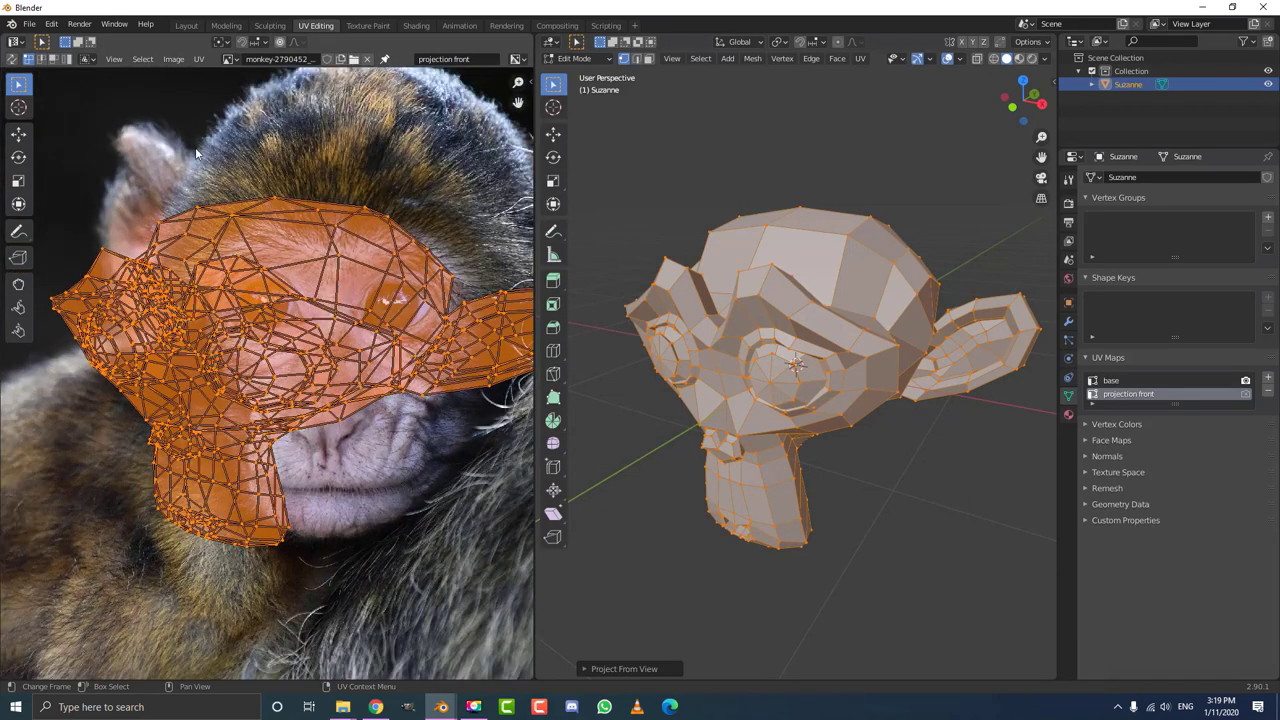
middle_click_drag(260, 140, 345, 240)
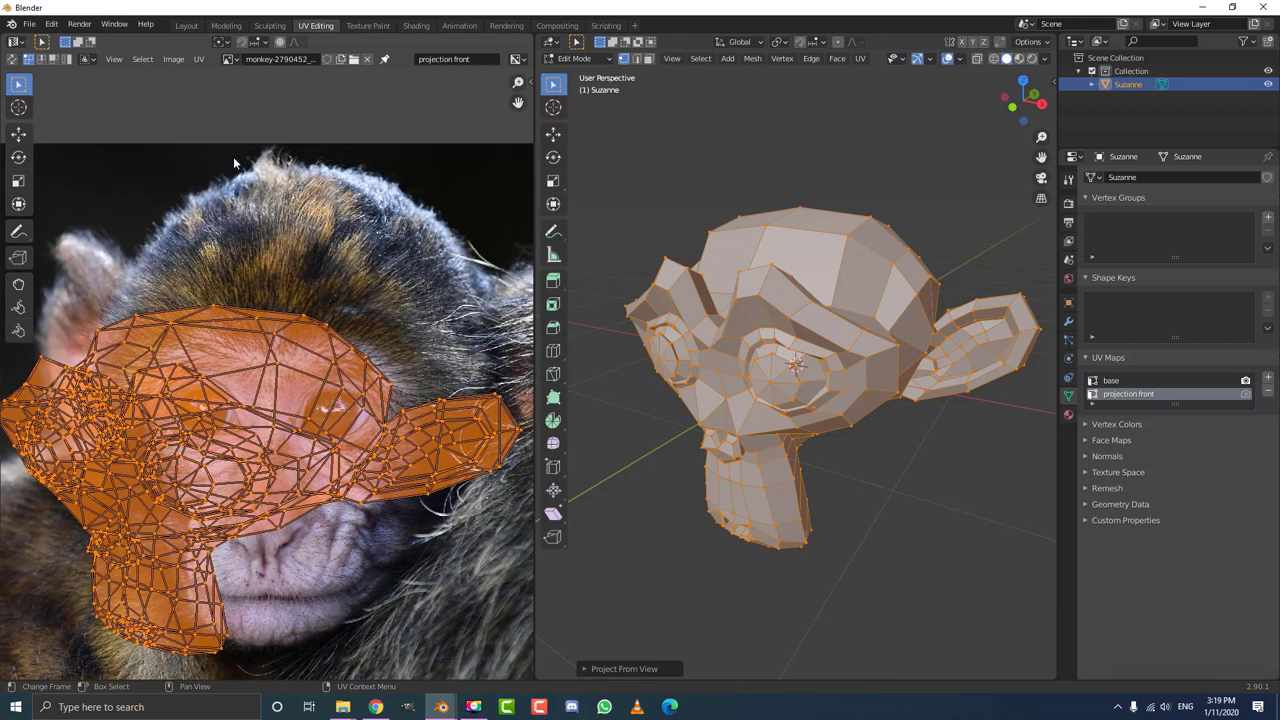
scroll(319, 300, "down", 3)
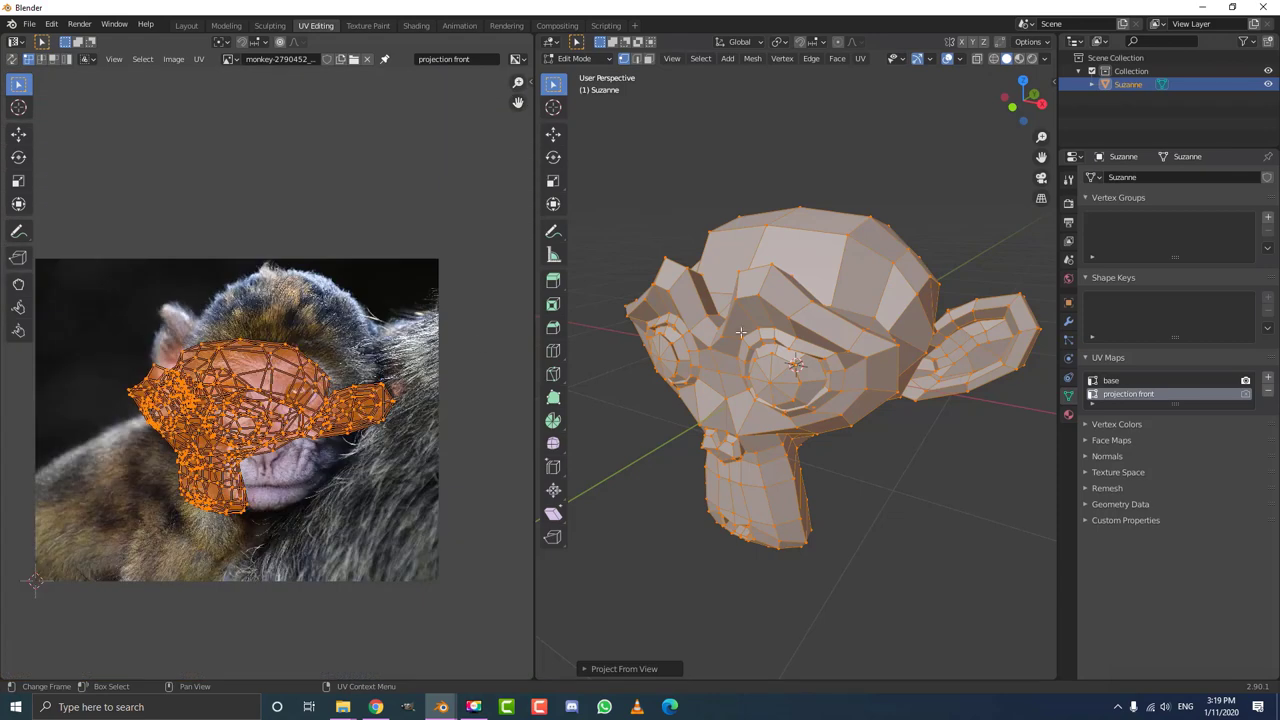
Unwrap the entire head onto the projection front UV map with Project From View from the front orthographic view.
middle_click_drag(765, 331, 789, 323)
key("KP_1")
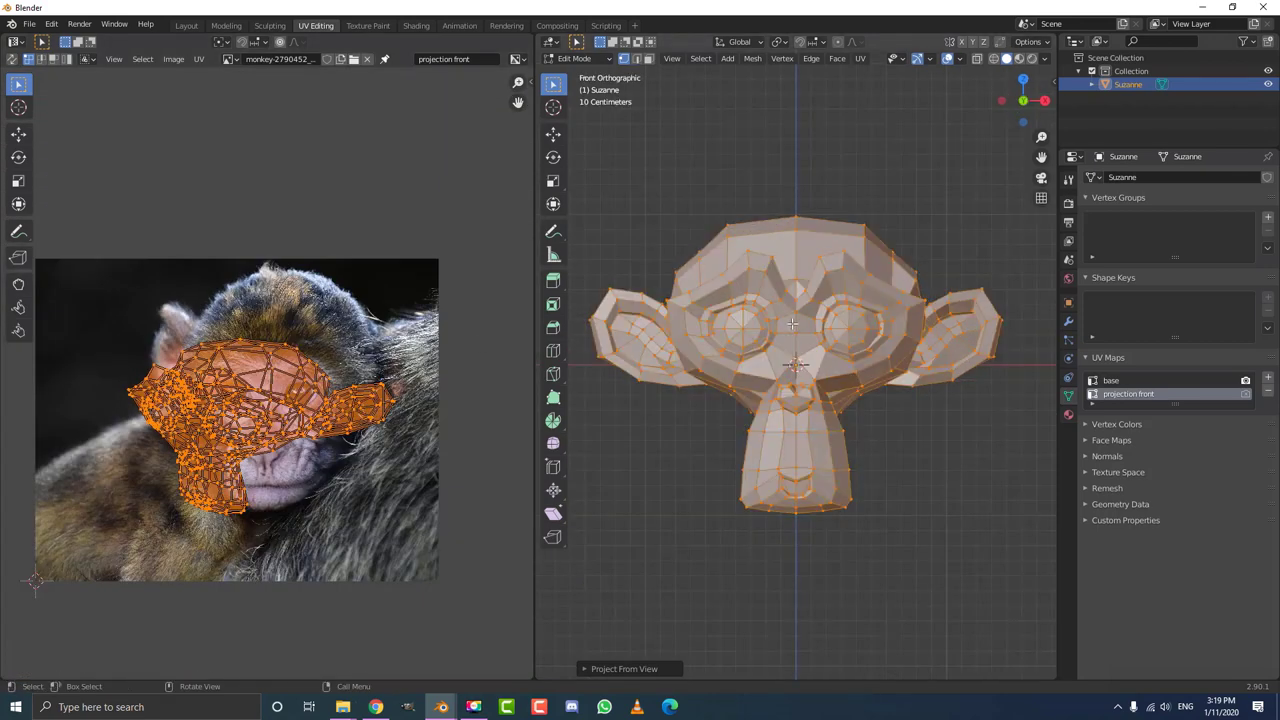
left_click(752, 330)
scroll(734, 270, "down", 2)
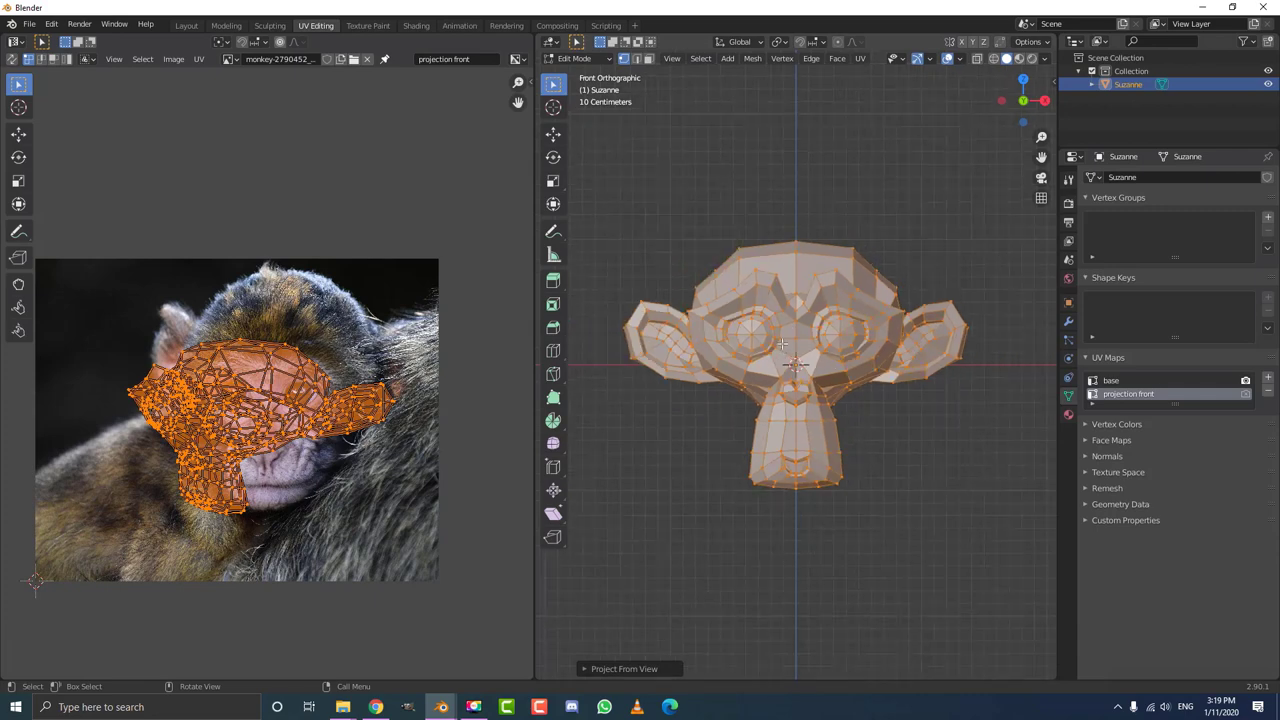
key("a")
key("u")
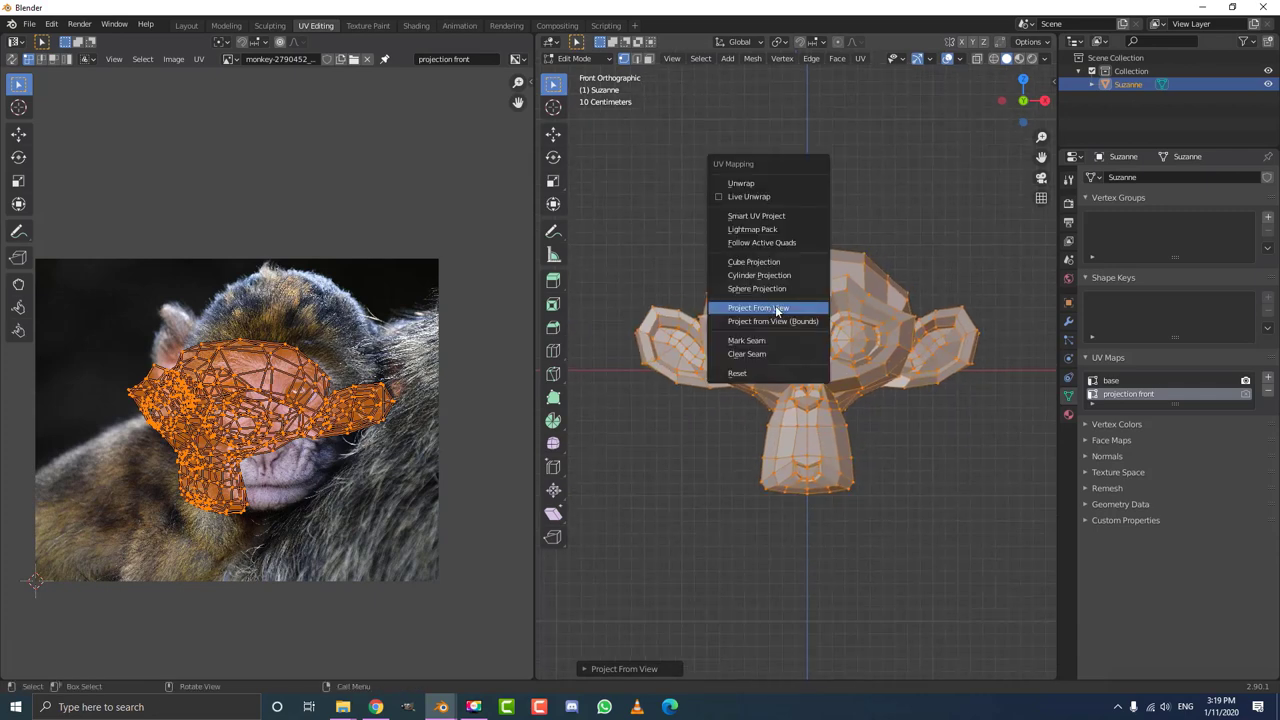
left_click(769, 309)
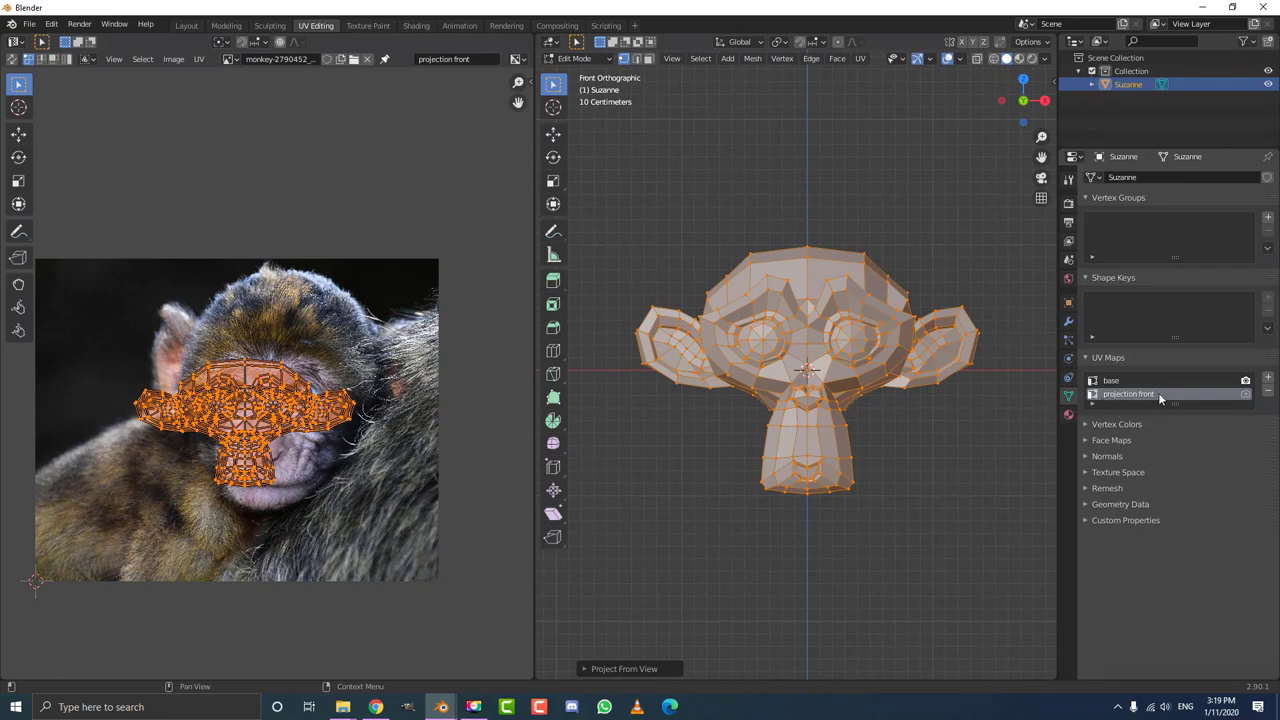
Move the front-projected UVs so they sit over the middle of the monkey's face in the photo.
scroll(255, 430, "up", 3)
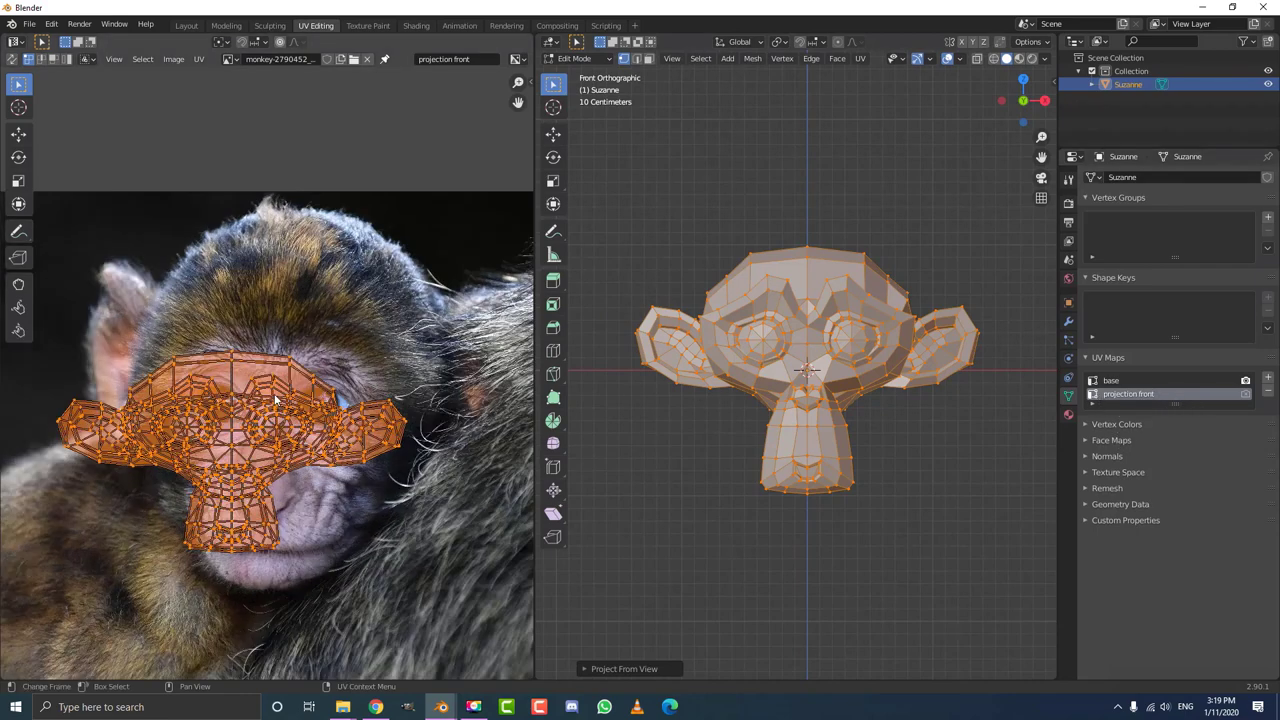
scroll(236, 414, "down", 1)
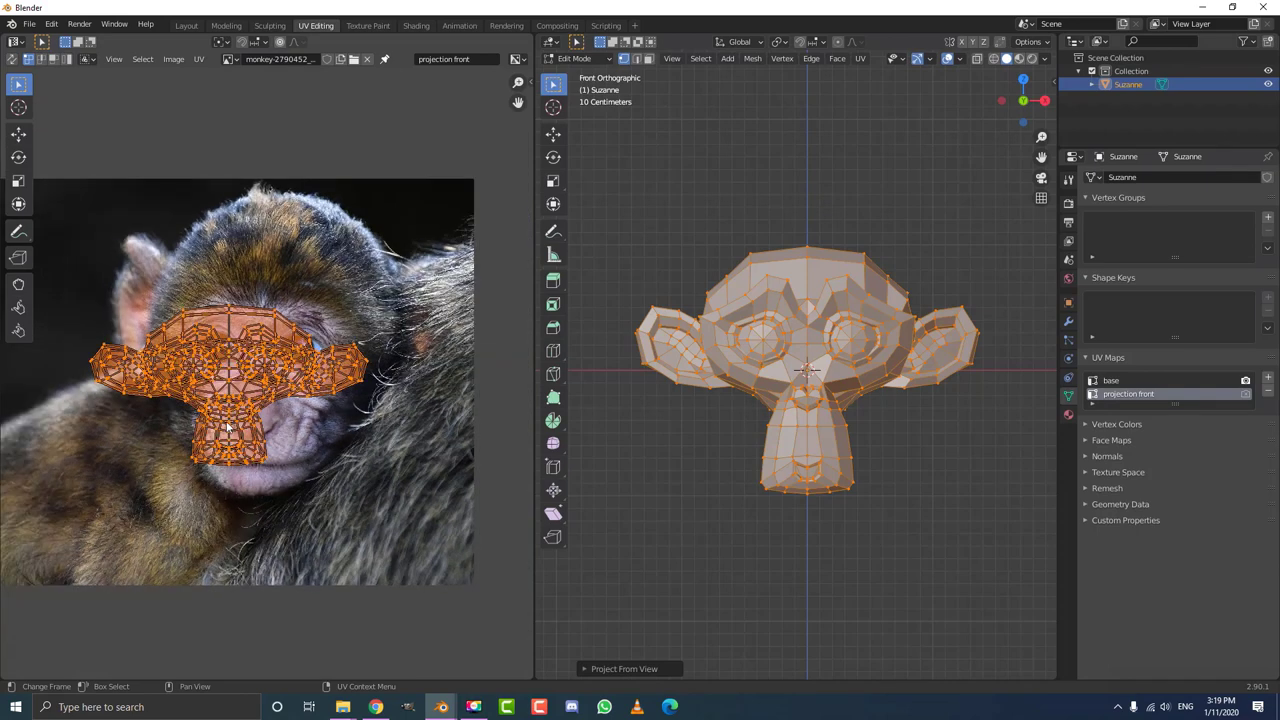
key("g")
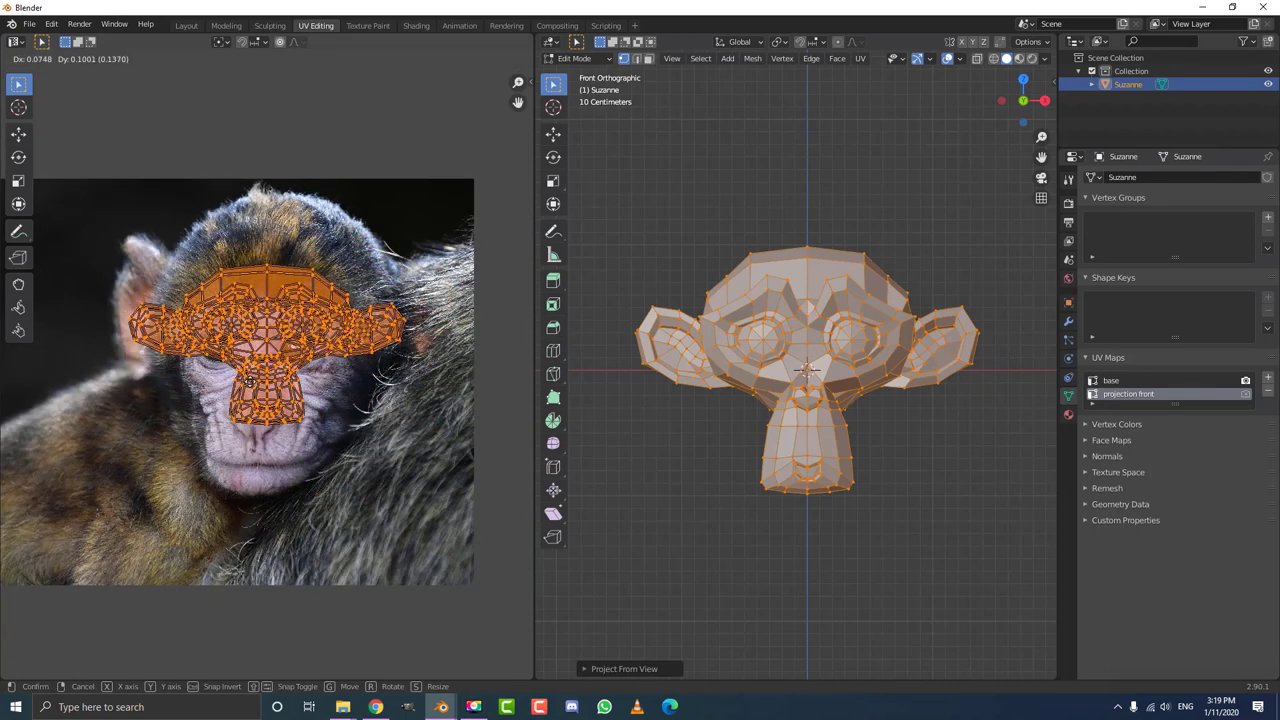
left_click(249, 420)
scroll(866, 310, "up", 1)
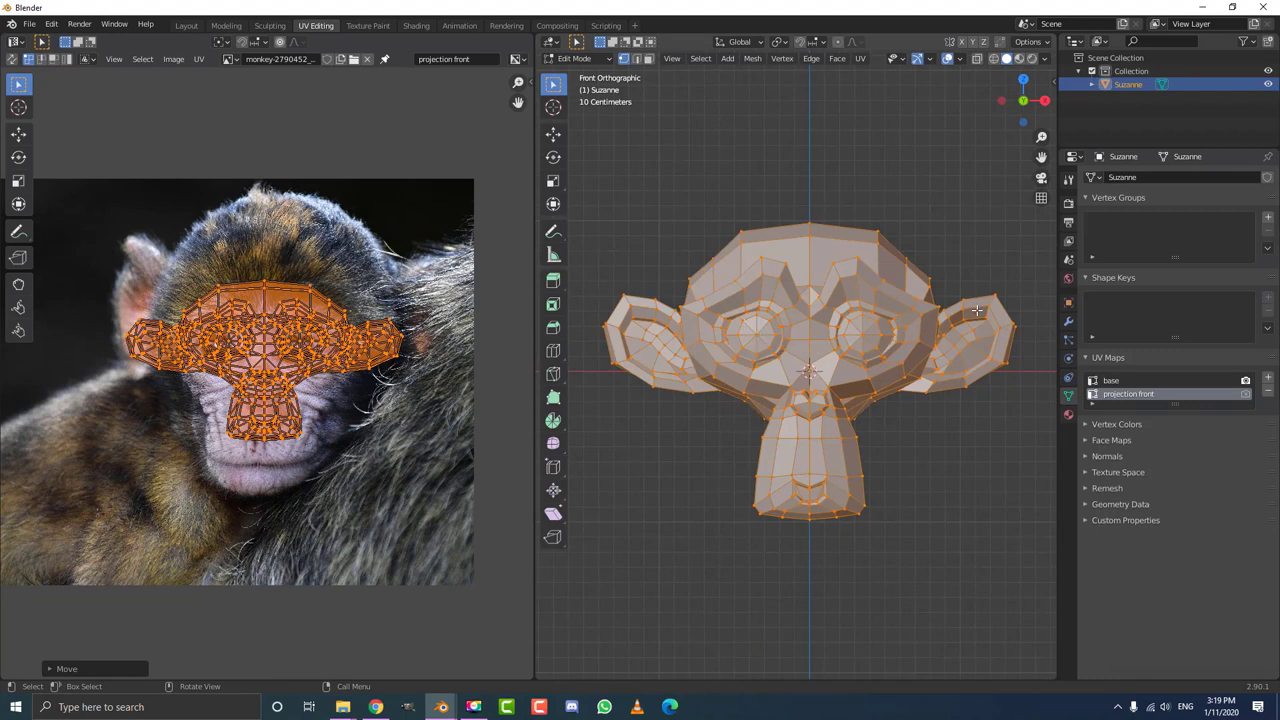
Create a new material for the monkey head and name it "monkey".
left_click(1069, 414)
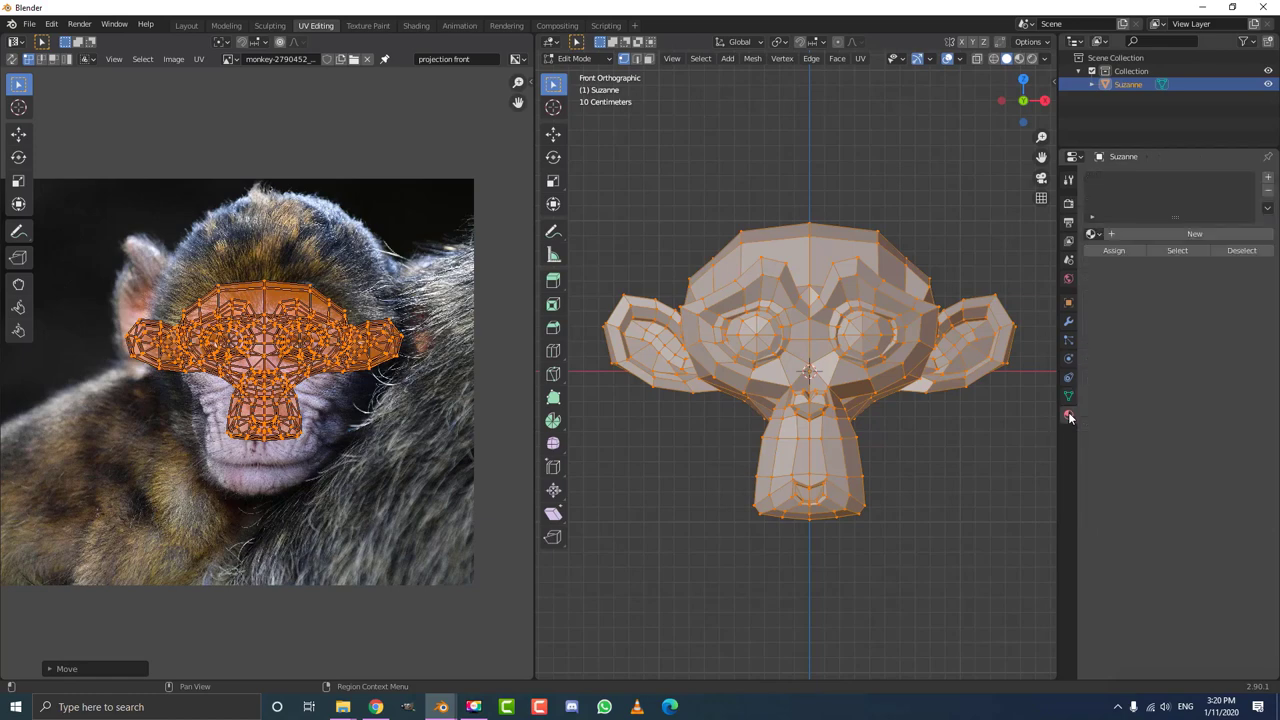
left_click(1160, 232)
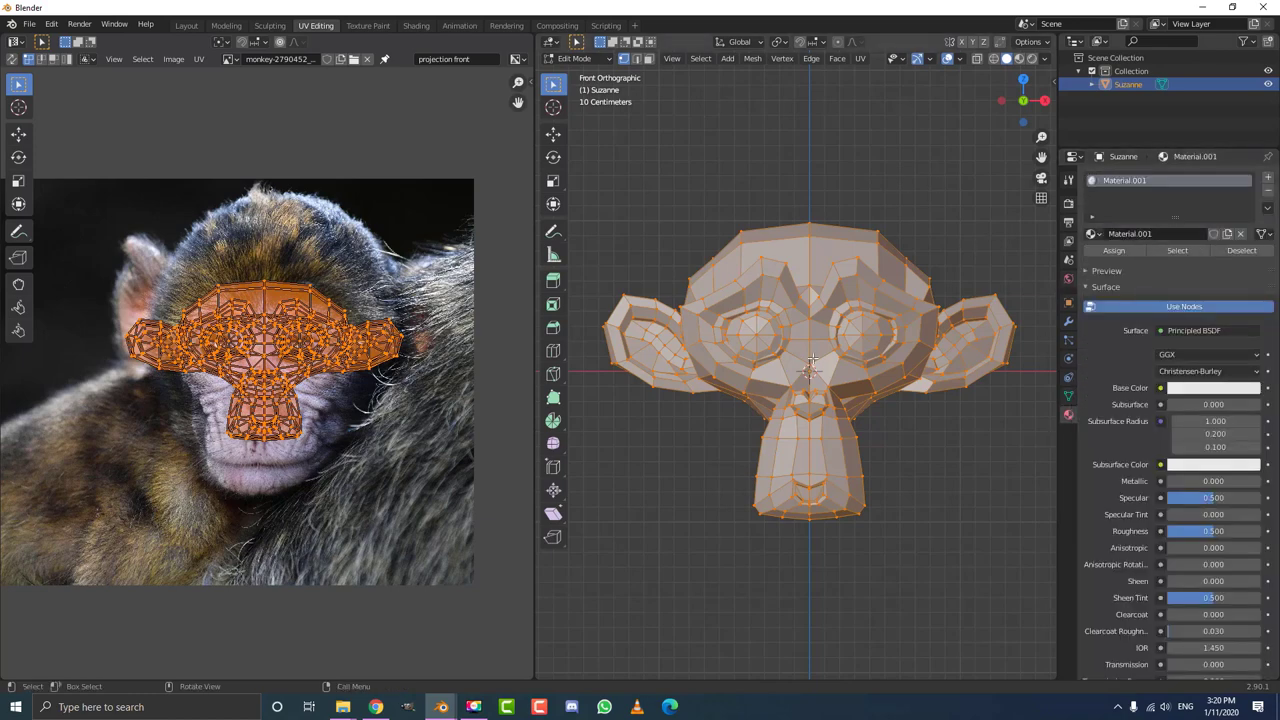
left_click(1127, 232)
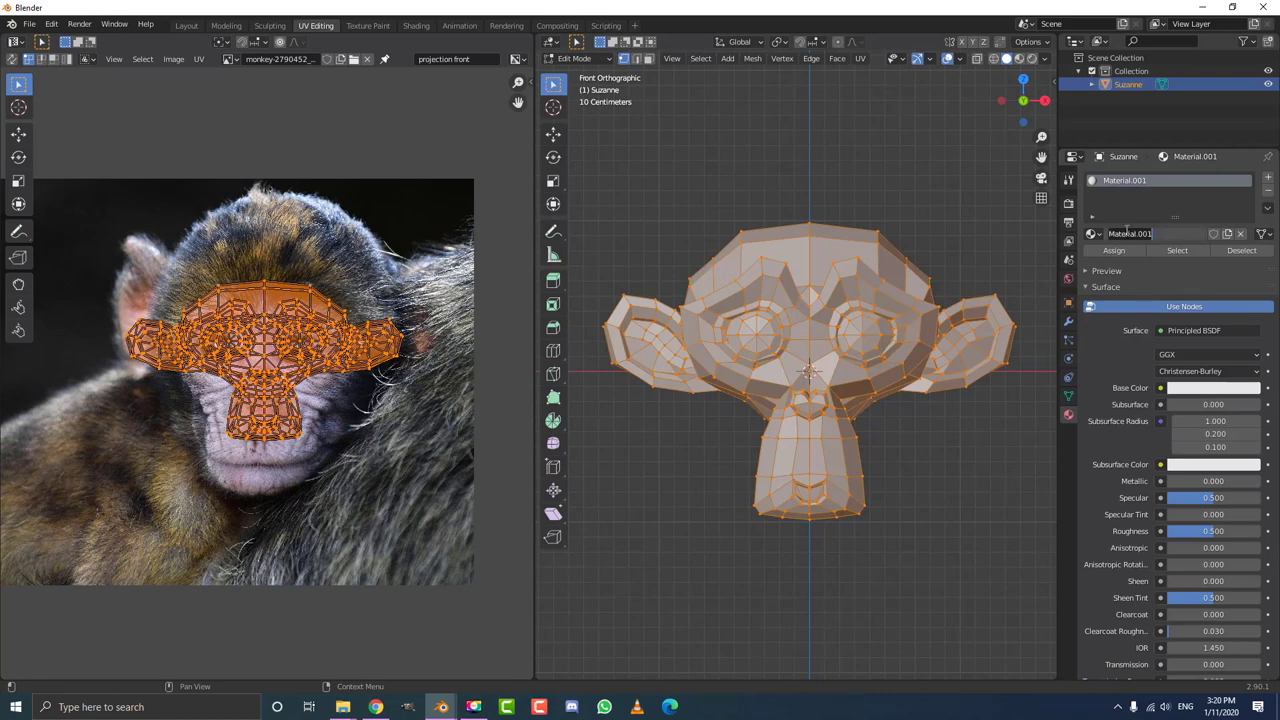
type("monkey")
key("Return")
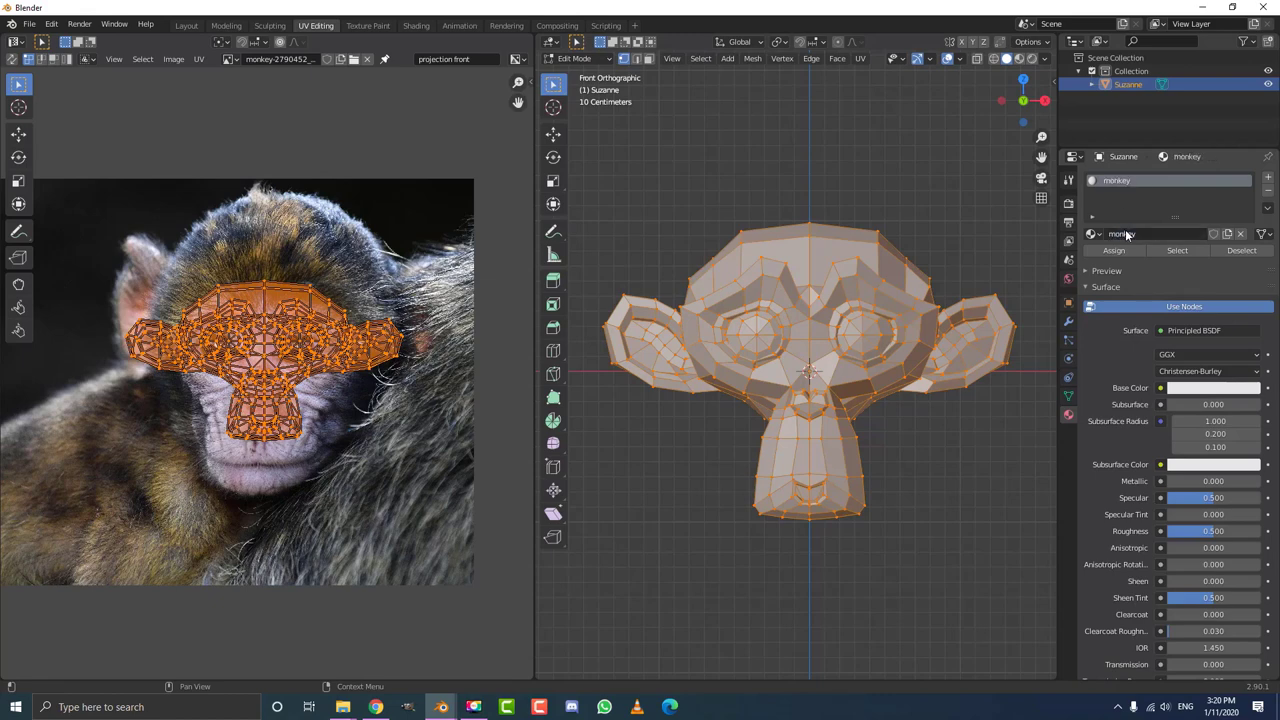
Assign an Image Texture to the material's base color using the existing monkey-2790452_1920.jpg image.
left_click(1160, 388)
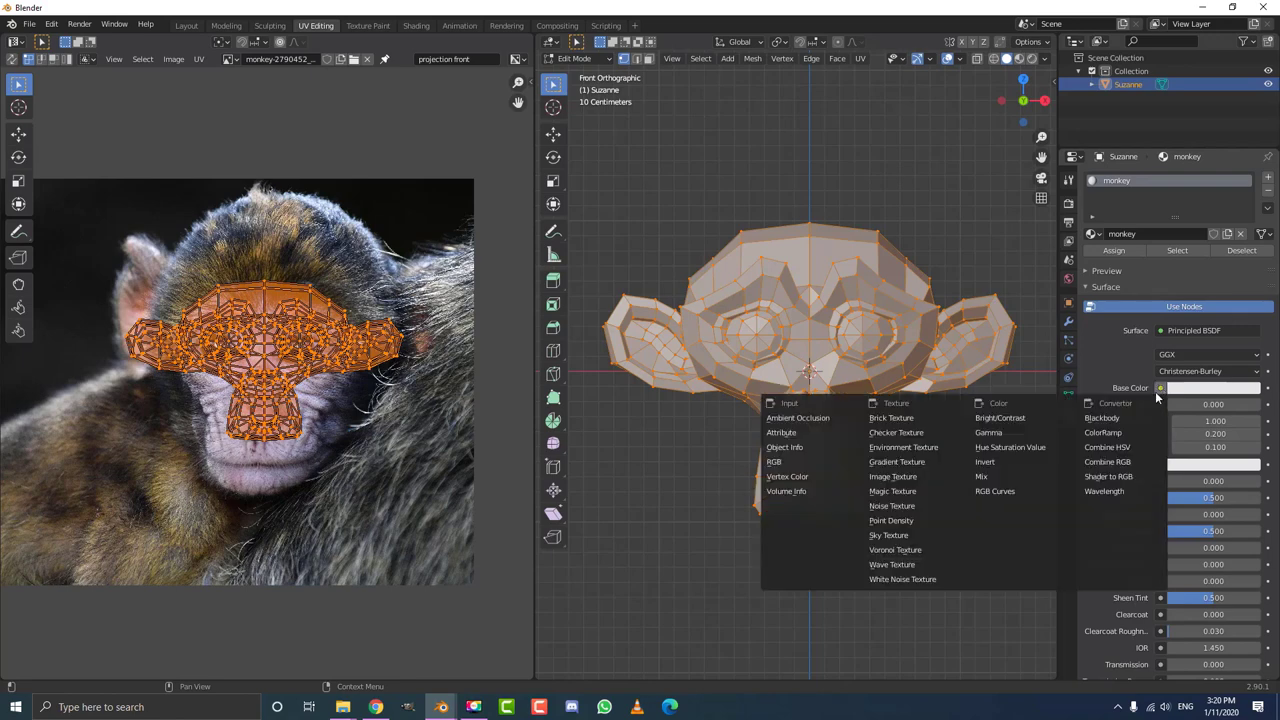
left_click(891, 478)
left_click(1094, 404)
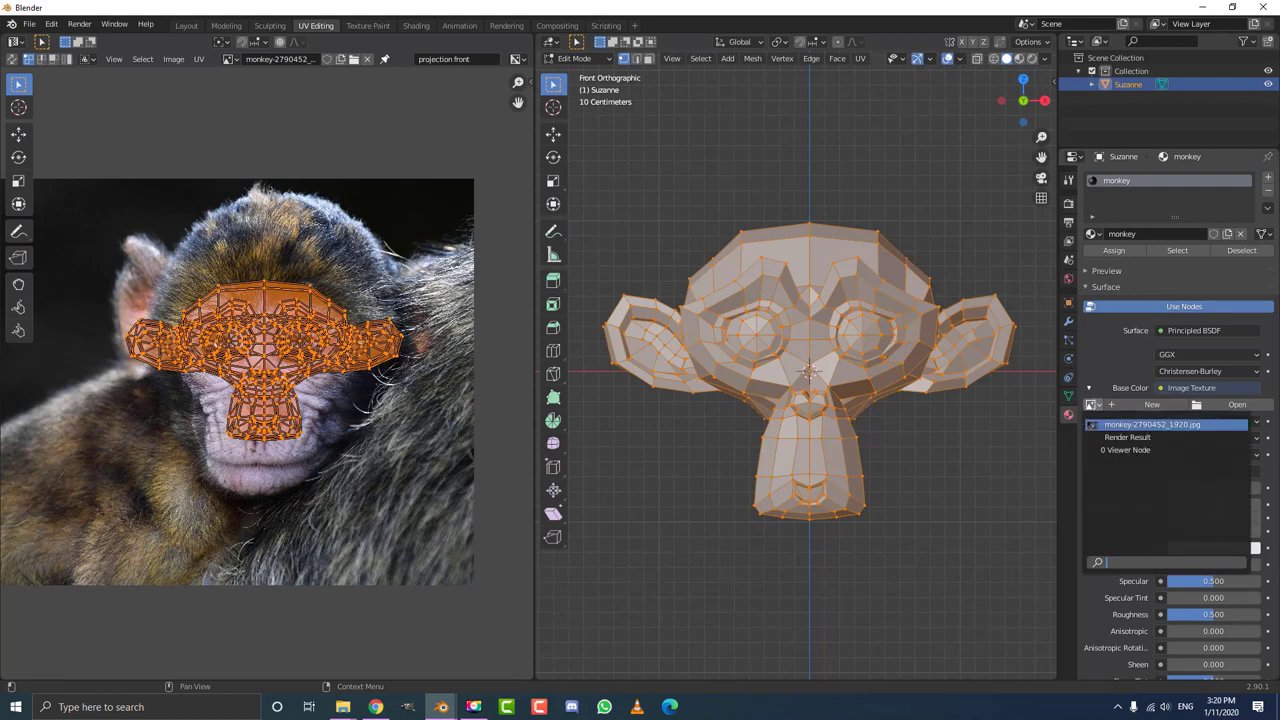
left_click(1150, 424)
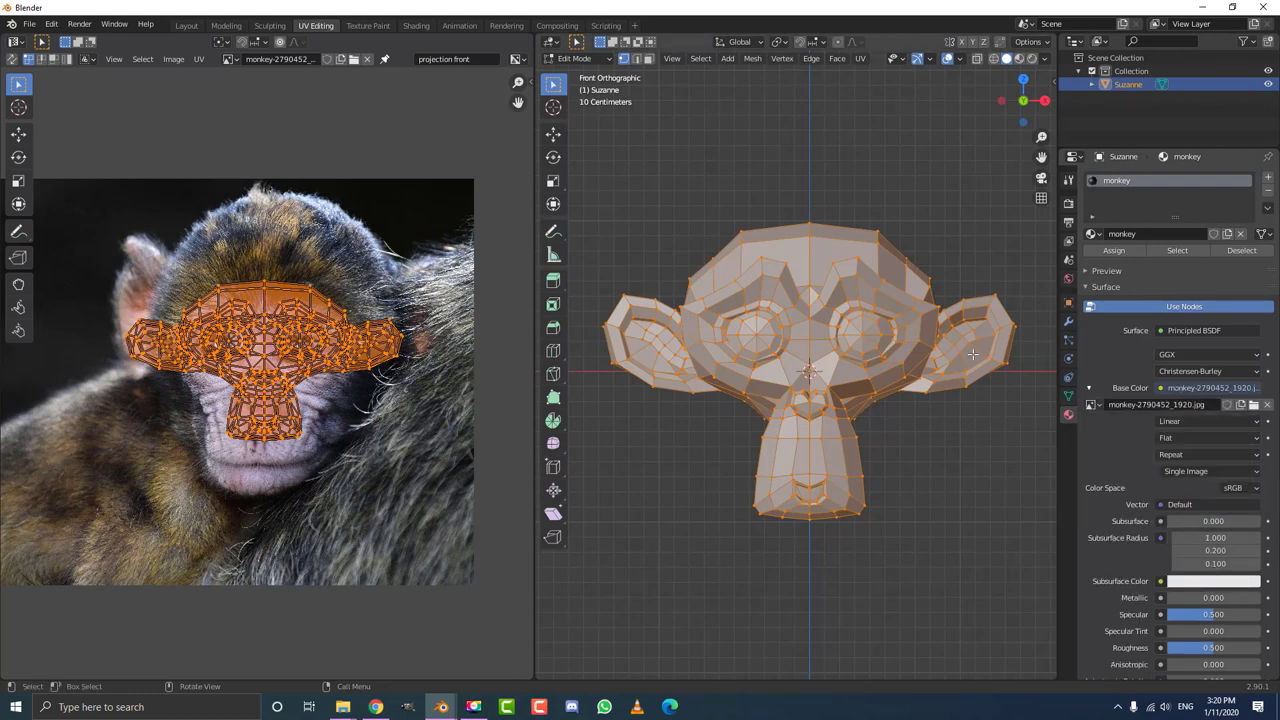
Display the head in Material Preview shading and examine how the photo maps onto it from the front.
middle_click_drag(857, 344, 836, 326)
key("z")
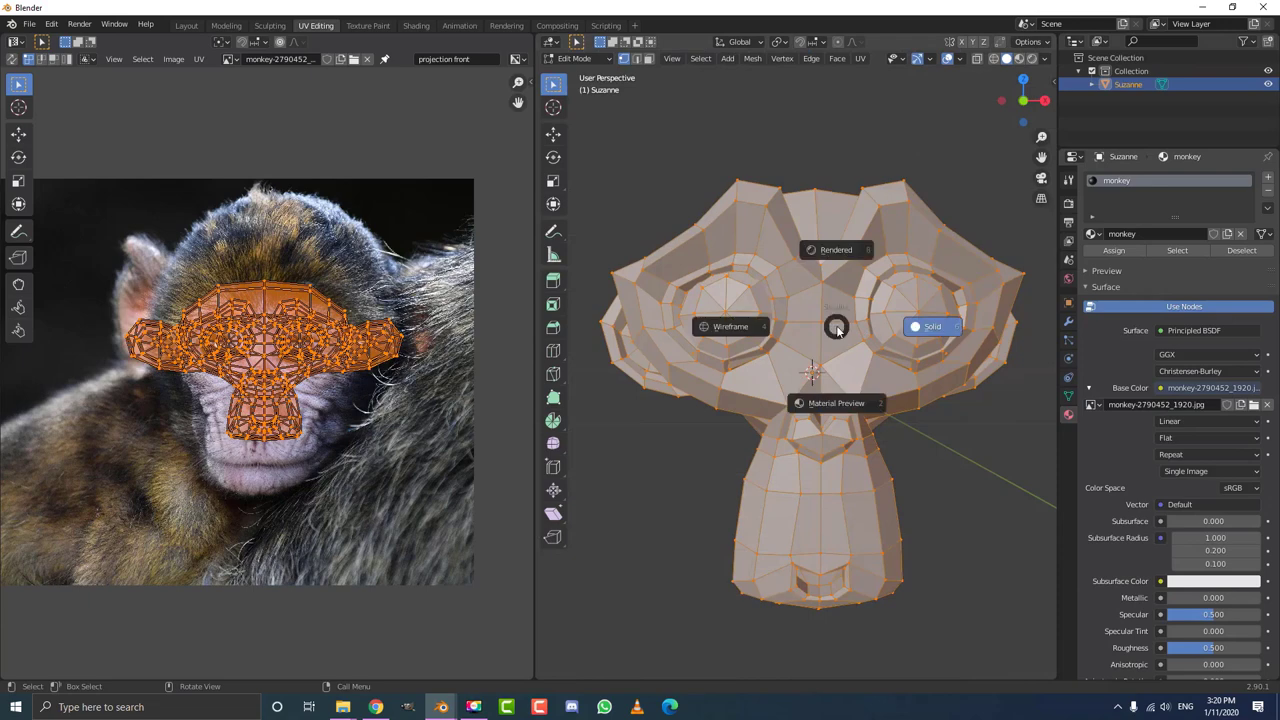
left_click(834, 405)
key("KP_1")
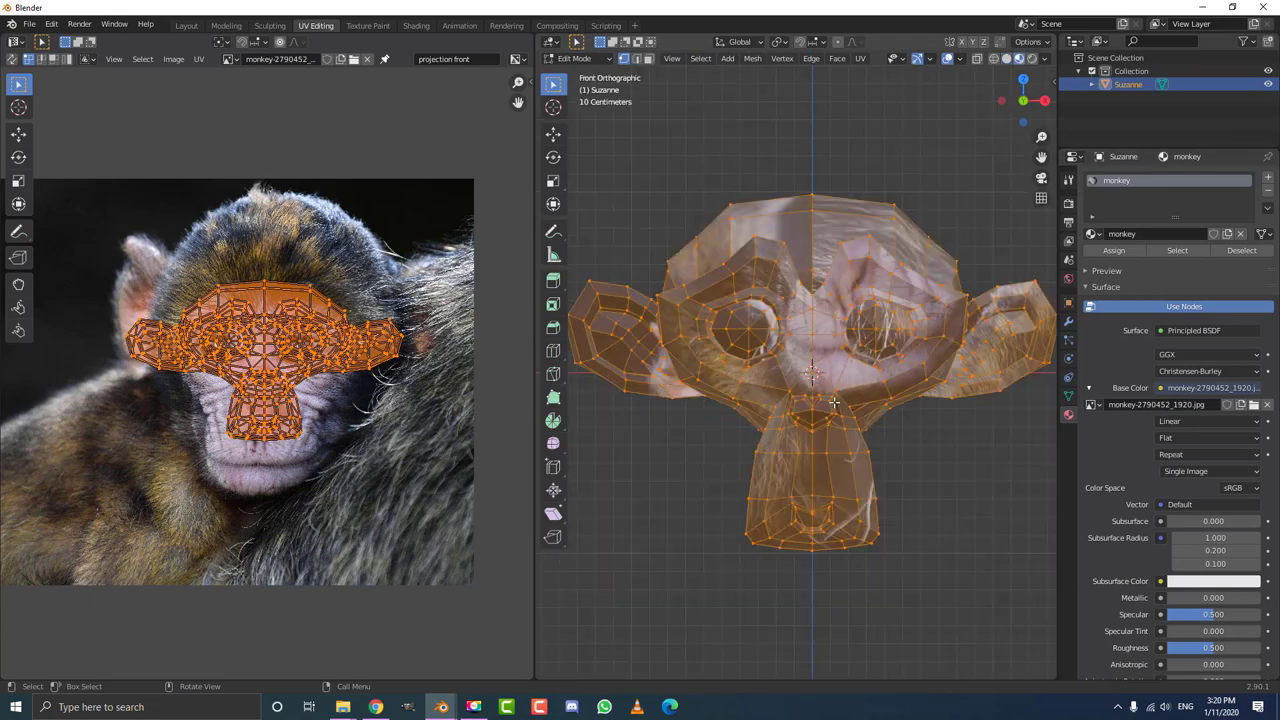
mouse_move(800, 360)
middle_mouse_down()
mouse_move(830, 330)
mouse_move(900, 340)
mouse_move(780, 350)
mouse_move(817, 347)
middle_mouse_up()
key("KP_1")
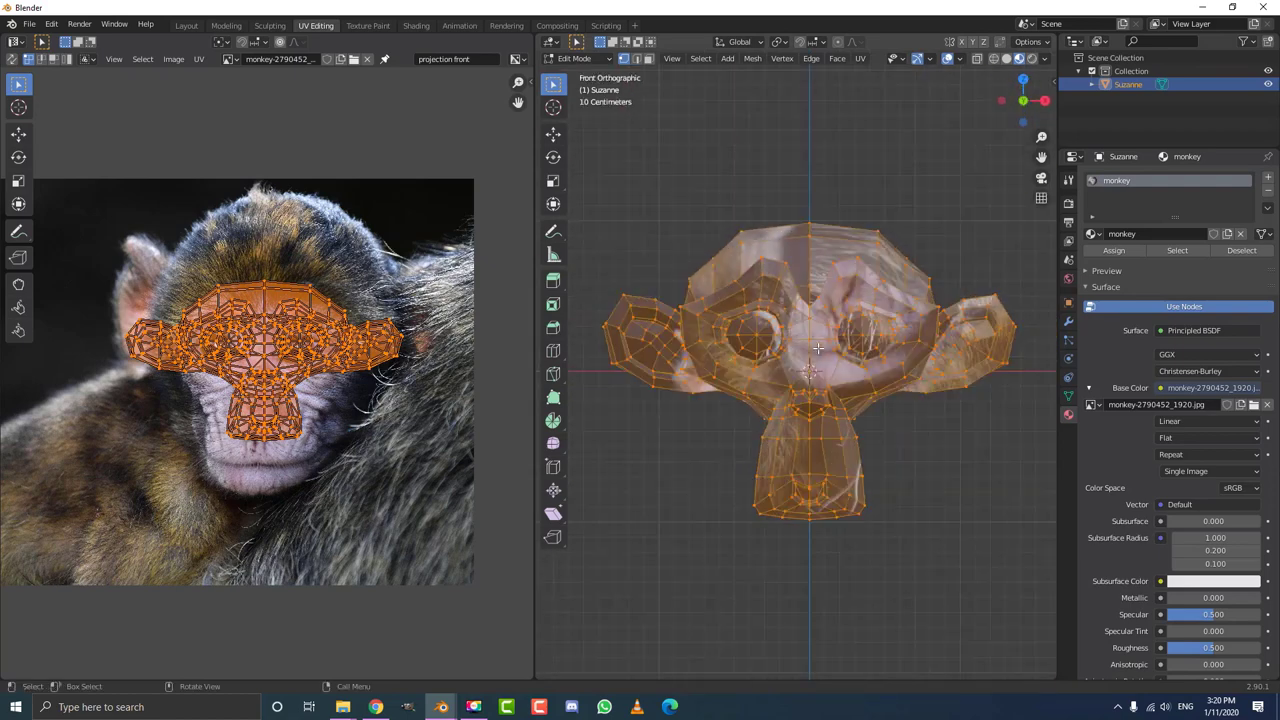
scroll(717, 350, "up", 1)
scroll(260, 360, "up", 1)
scroll(260, 360, "down", 2)
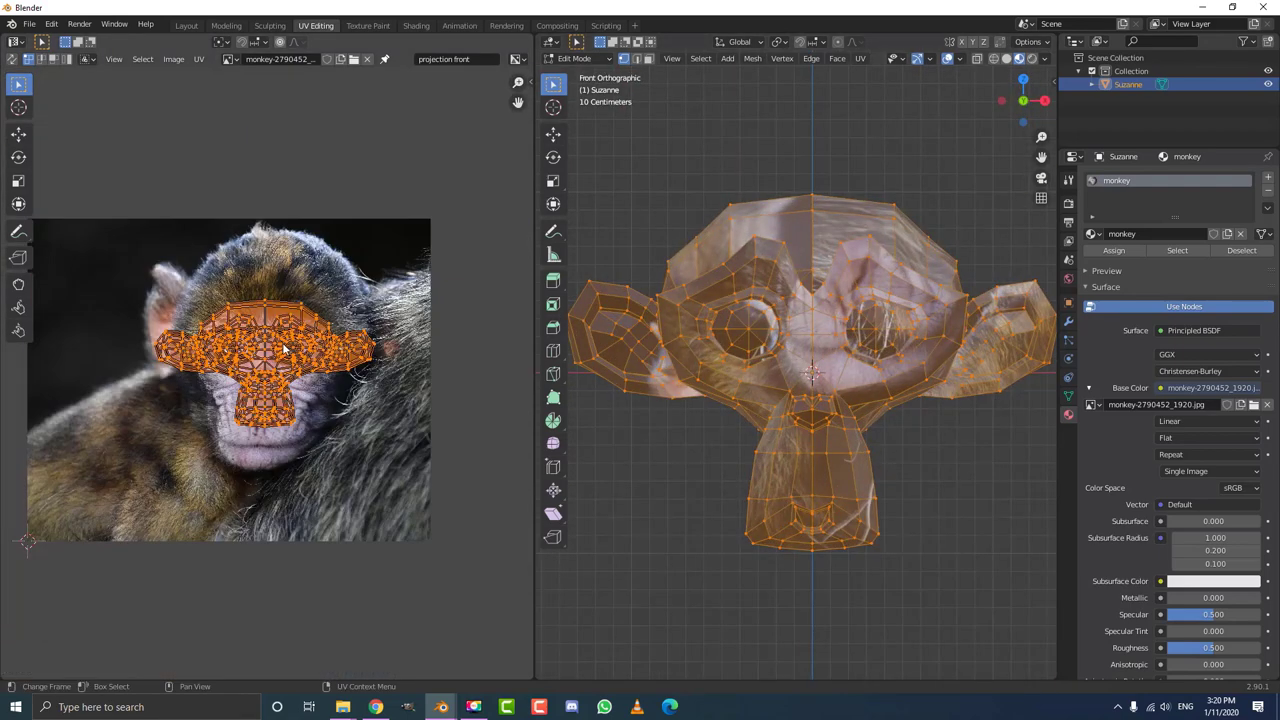
scroll(260, 368, "up", 1)
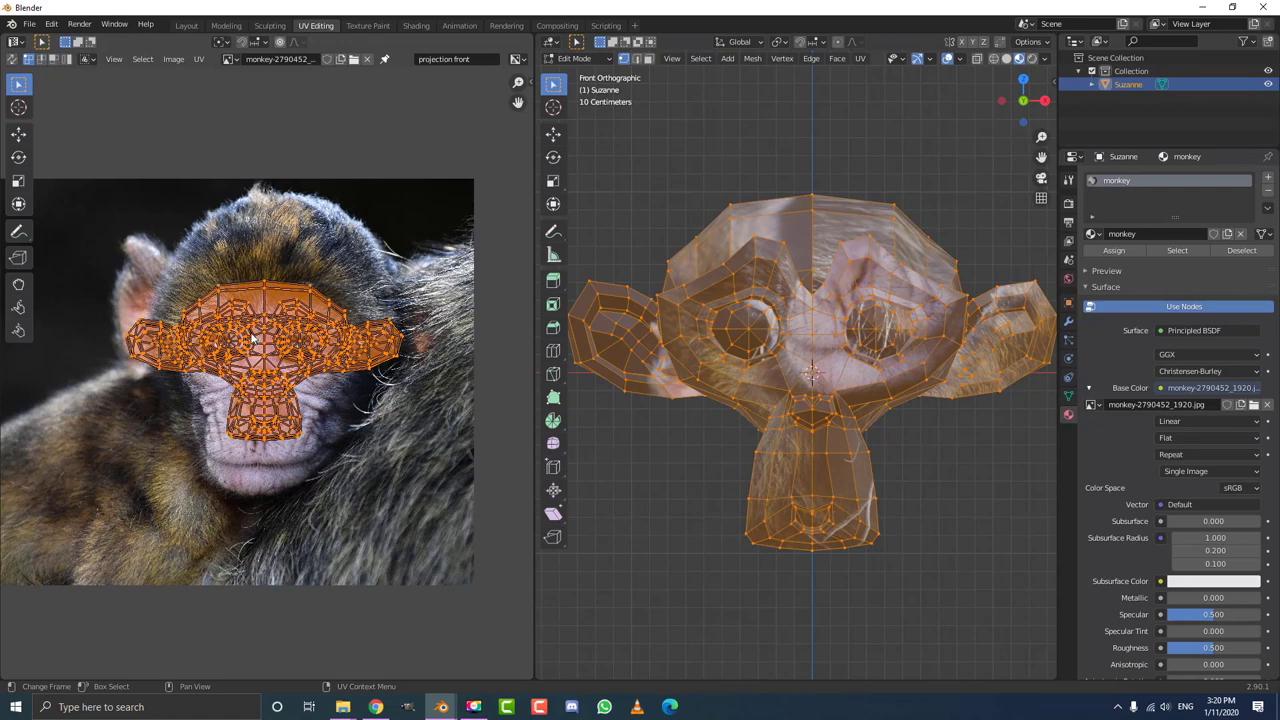
scroll(803, 357, "down", 2)
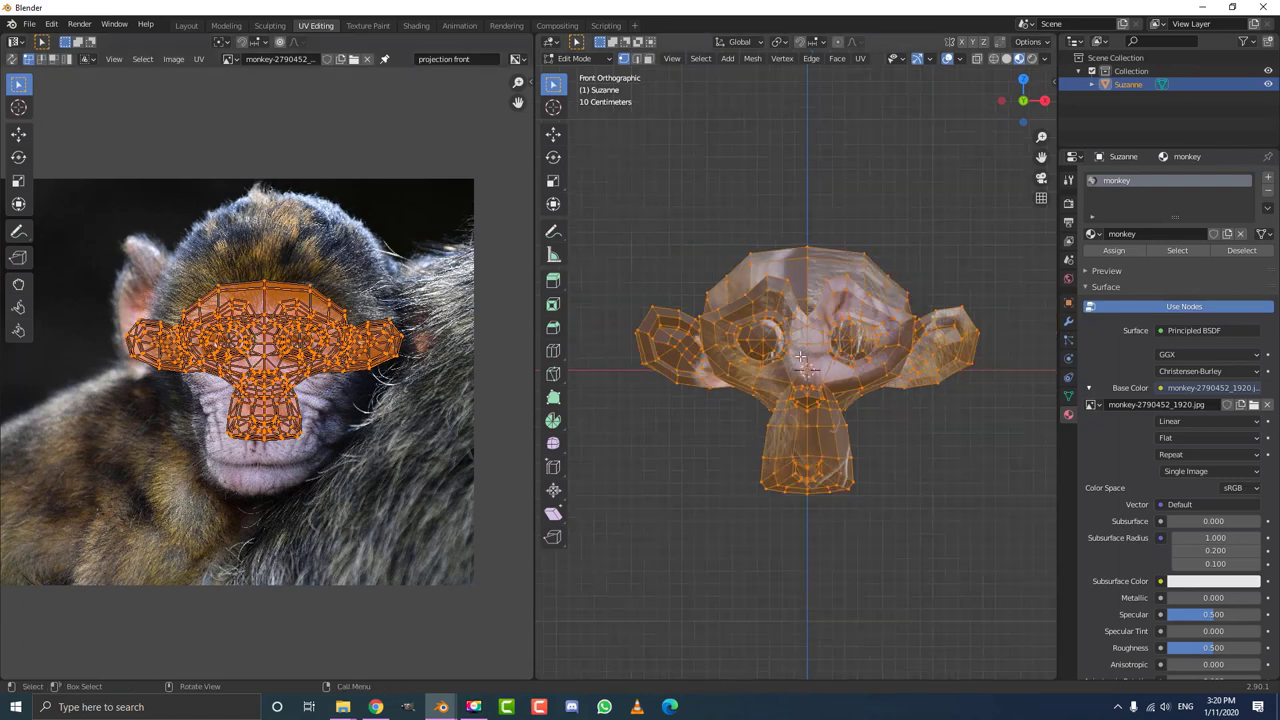
Deselect everything and circle-select the vertices across the face, muzzle and ears from the front view.
key("alt+a")
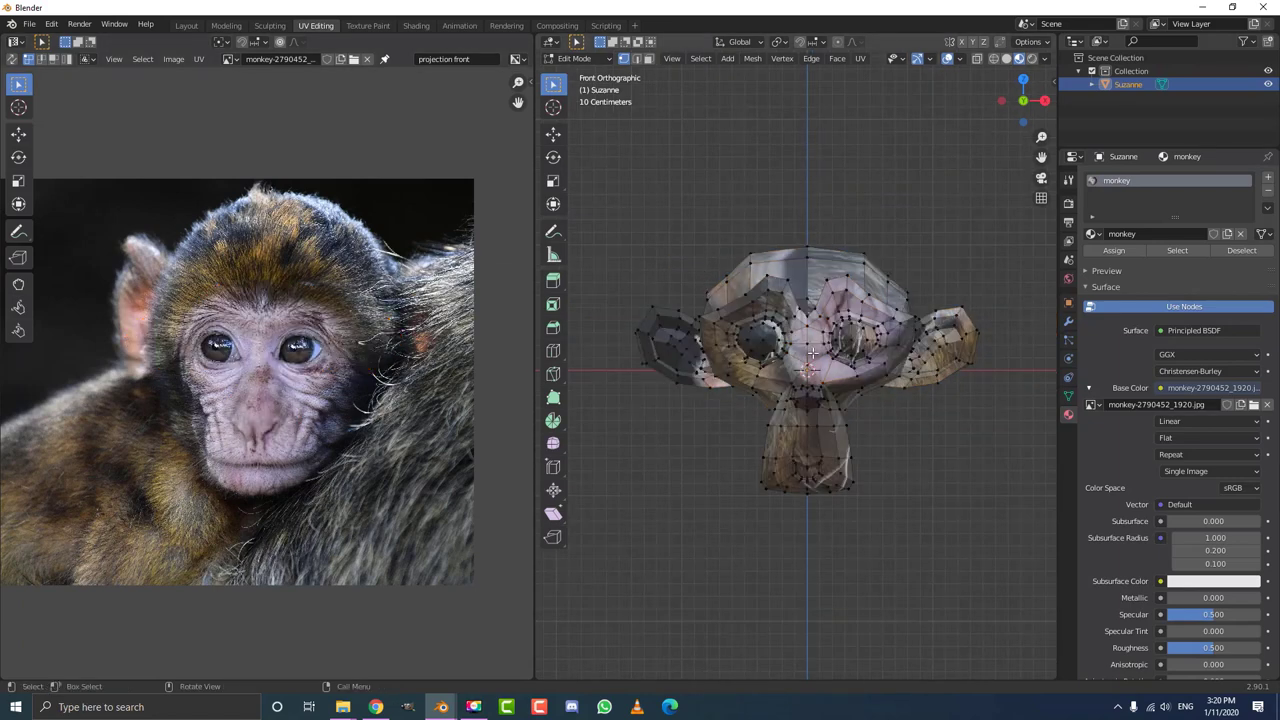
scroll(813, 351, "up", 1)
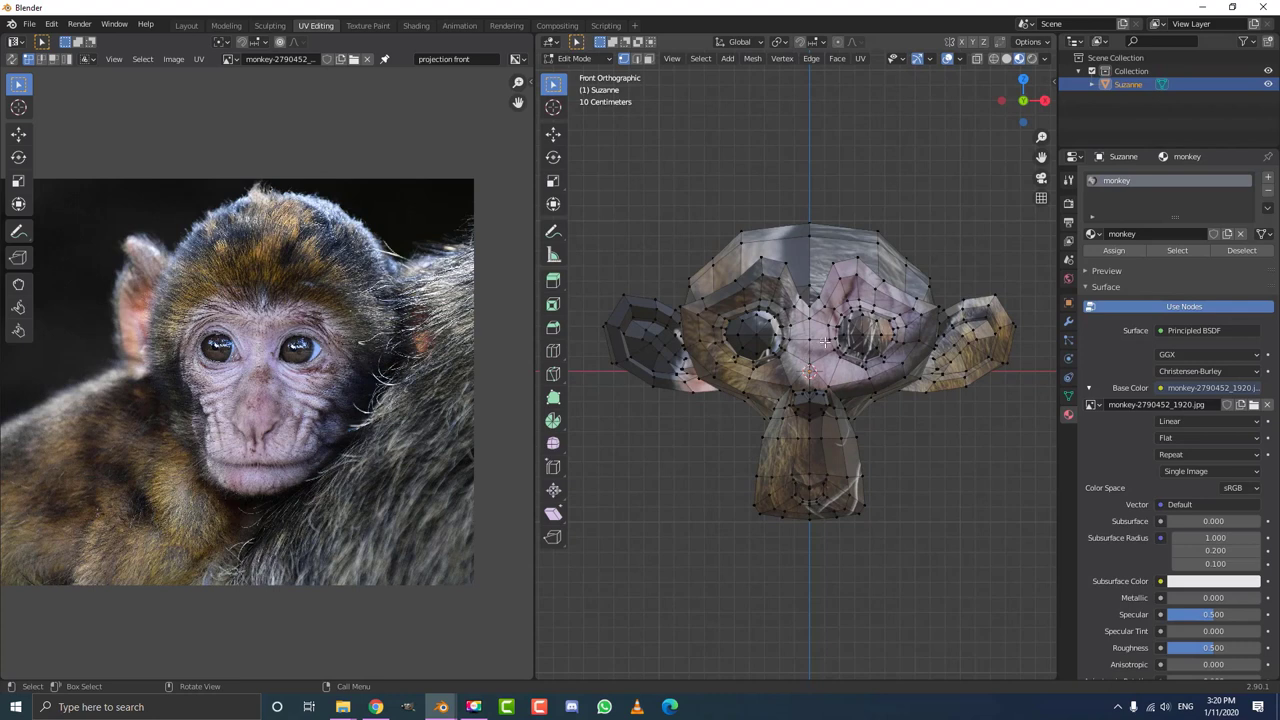
key("c")
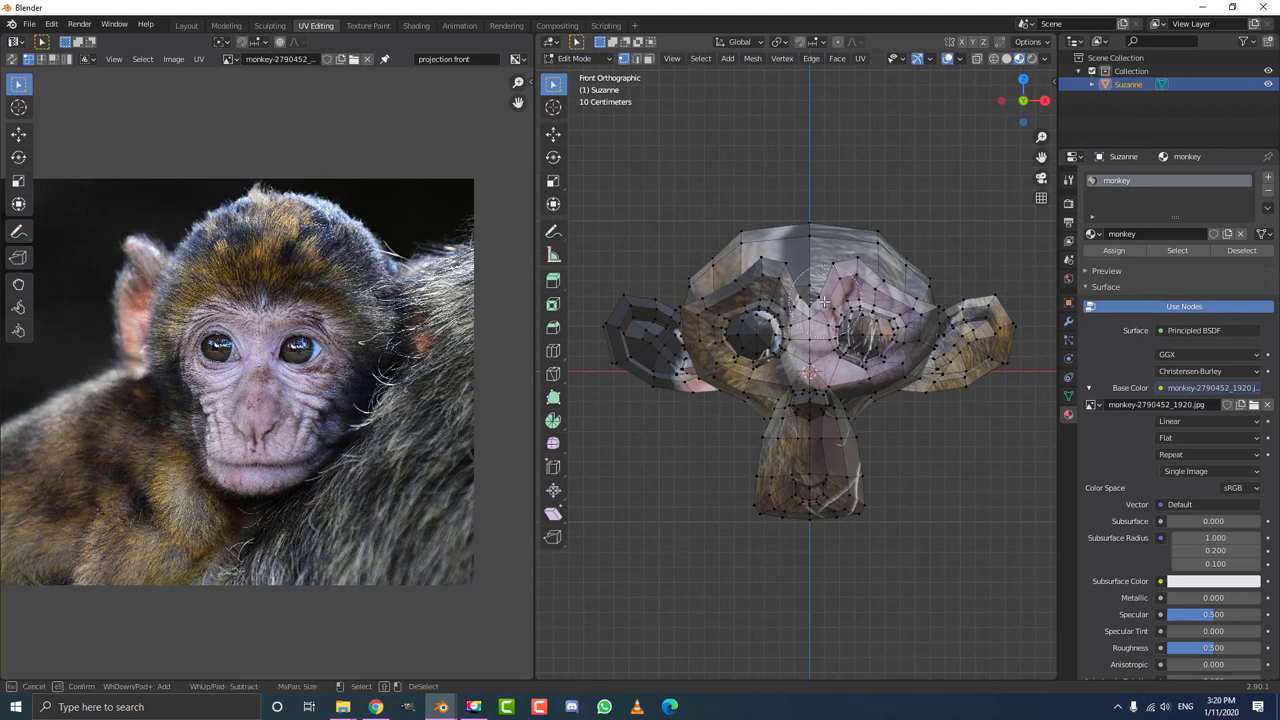
mouse_move(835, 325)
left_mouse_down()
mouse_move(822, 296)
mouse_move(787, 292)
mouse_move(746, 321)
mouse_move(793, 407)
mouse_move(785, 480)
mouse_move(810, 490)
mouse_move(823, 445)
mouse_move(809, 394)
mouse_move(944, 355)
mouse_move(985, 328)
mouse_move(882, 280)
mouse_move(782, 255)
mouse_move(675, 323)
mouse_move(638, 326)
mouse_move(720, 371)
mouse_move(763, 371)
mouse_move(750, 320)
left_mouse_up()
key("Escape")
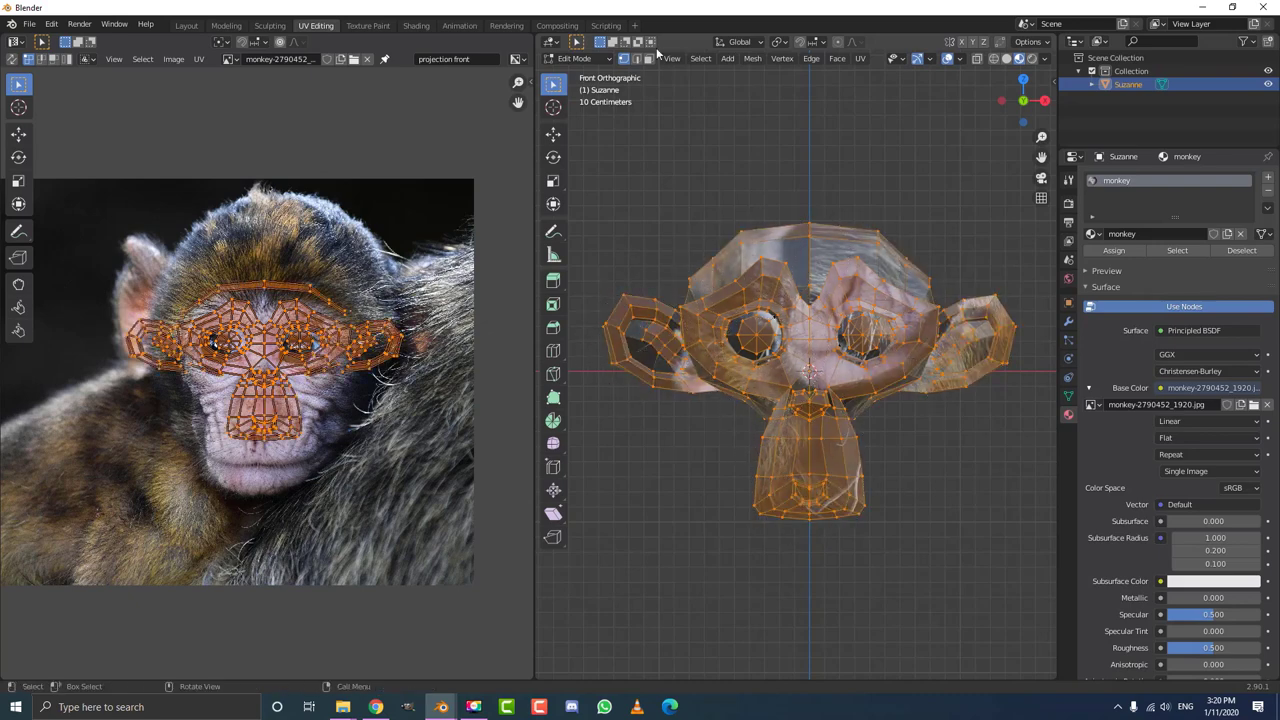
Circle-select the remaining front faces in face select mode and check the selection from other angles.
left_click(650, 58)
key("c")
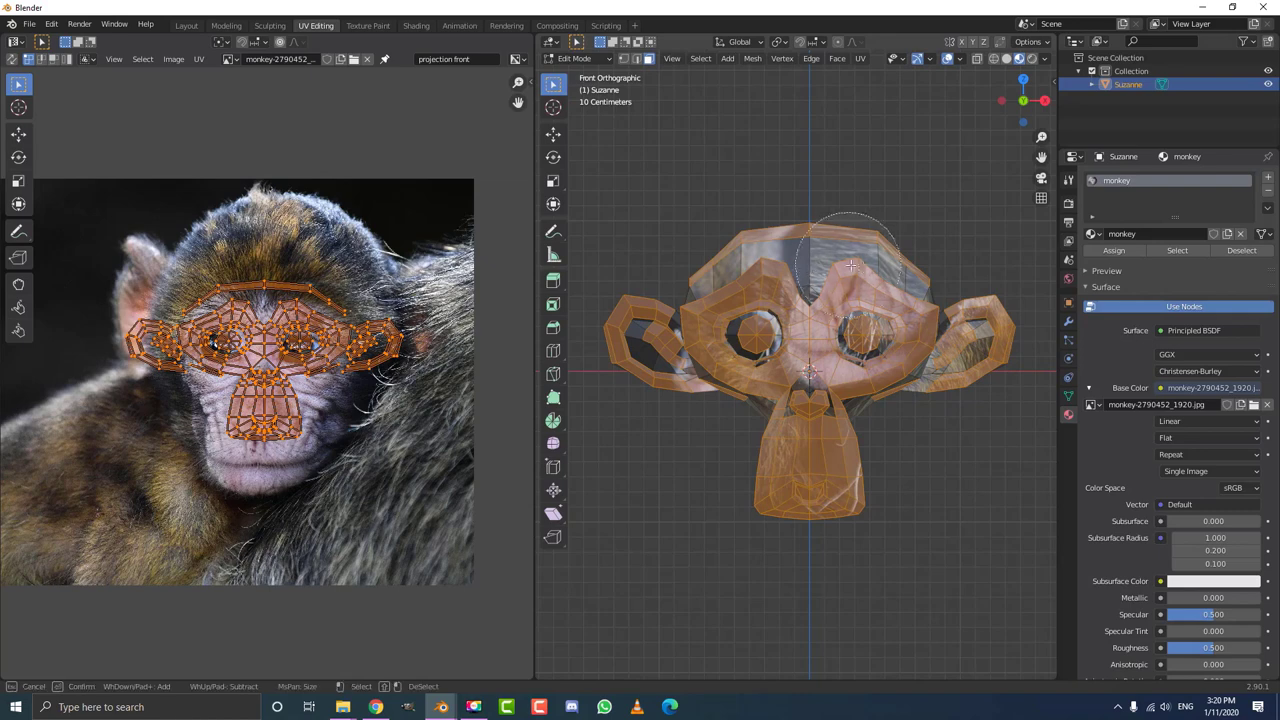
mouse_move(787, 251)
left_mouse_down()
mouse_move(700, 322)
mouse_move(639, 312)
mouse_move(692, 361)
mouse_move(794, 366)
mouse_move(811, 421)
mouse_move(889, 361)
mouse_move(989, 338)
left_mouse_up()
key("Escape")
mouse_move(931, 296)
middle_mouse_down()
mouse_move(873, 297)
mouse_move(932, 397)
mouse_move(780, 368)
middle_mouse_up()
right_click(775, 366)
key("Escape")
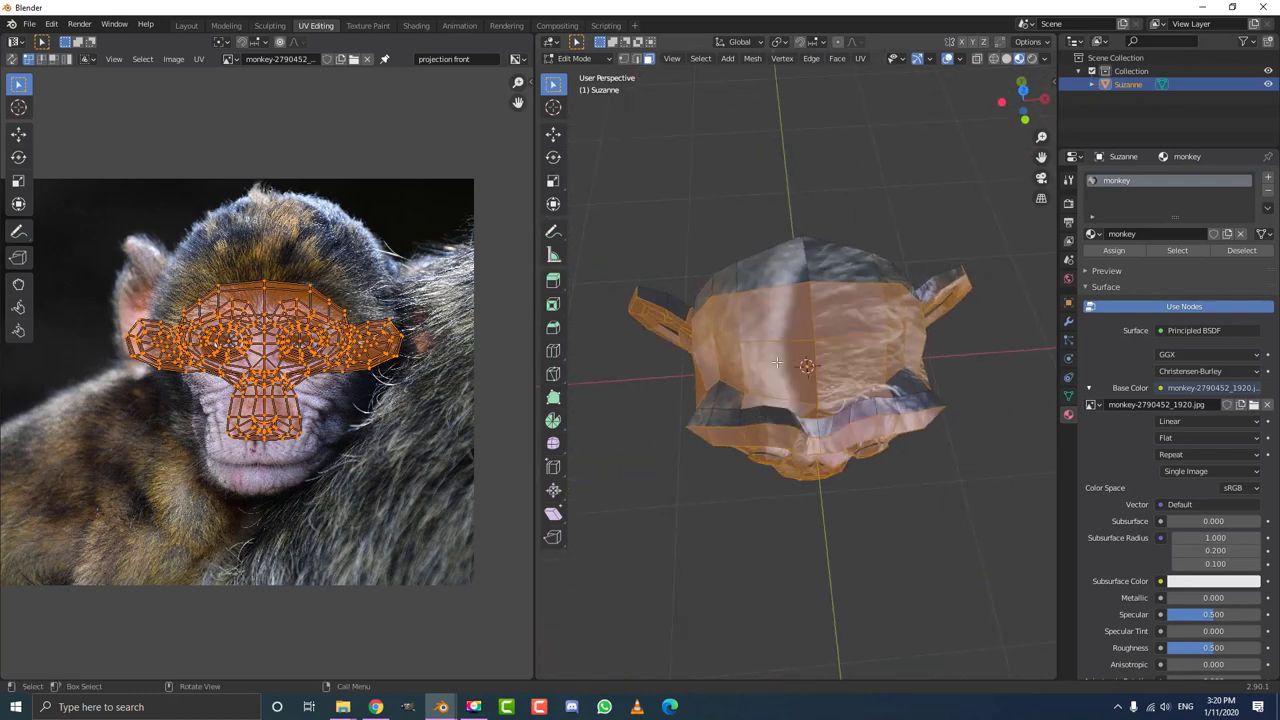
middle_click_drag(805, 365, 878, 372)
Select the whole head and unwrap it again with Project From View from the front orthographic view.
key("a")
key("KP_1")
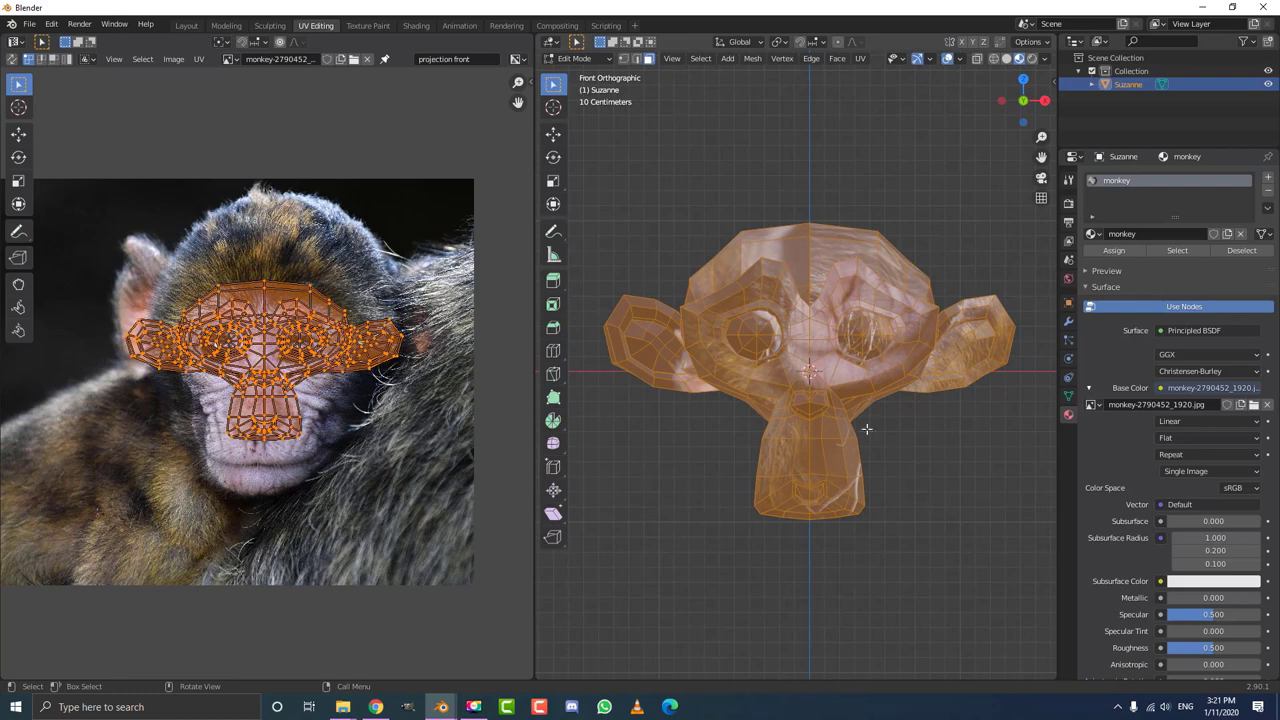
scroll(626, 347, "up", 1)
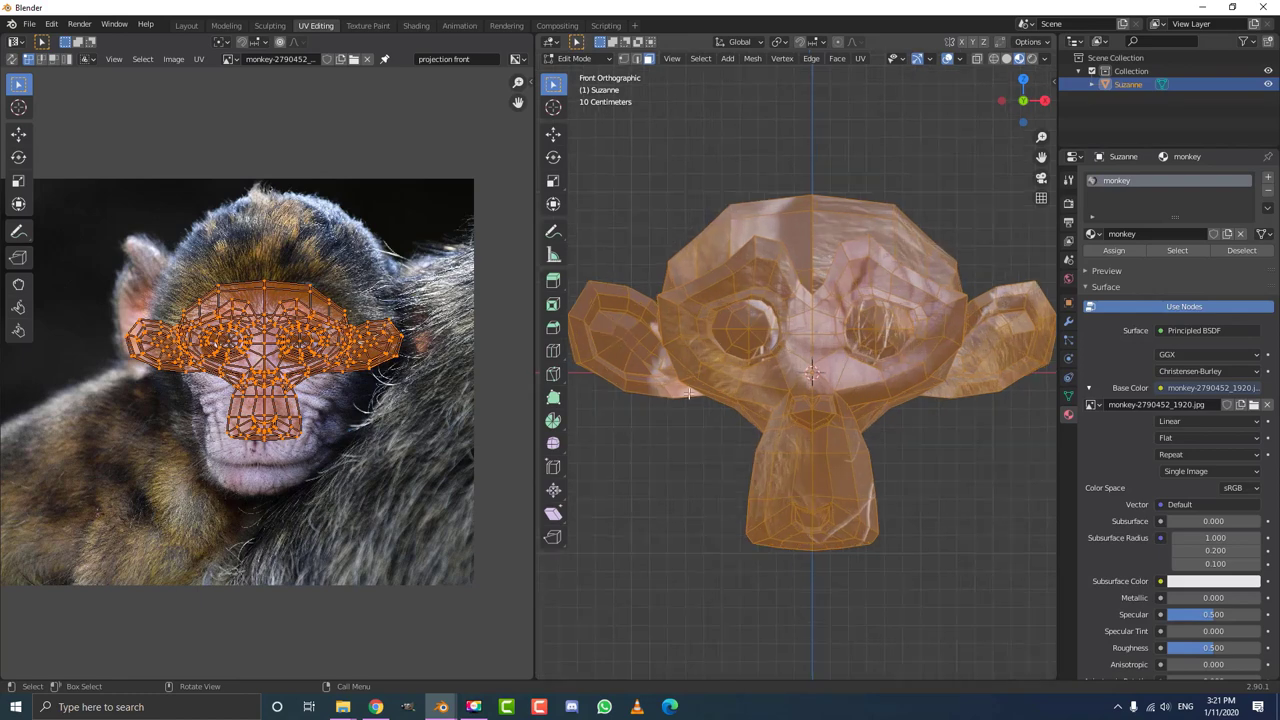
key("u")
left_click(808, 265)
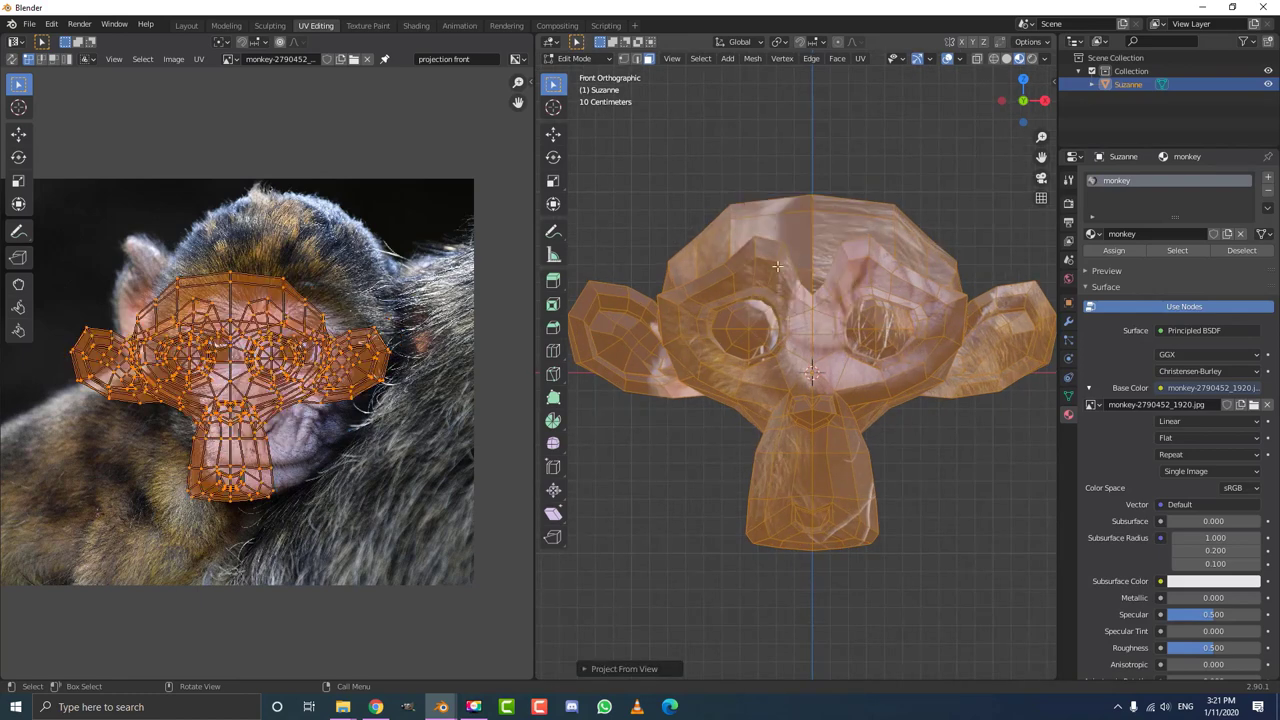
Widen the UV editor and move the projected UVs so they are centered over the monkey's face in the photo.
middle_click_drag(199, 341, 213, 347)
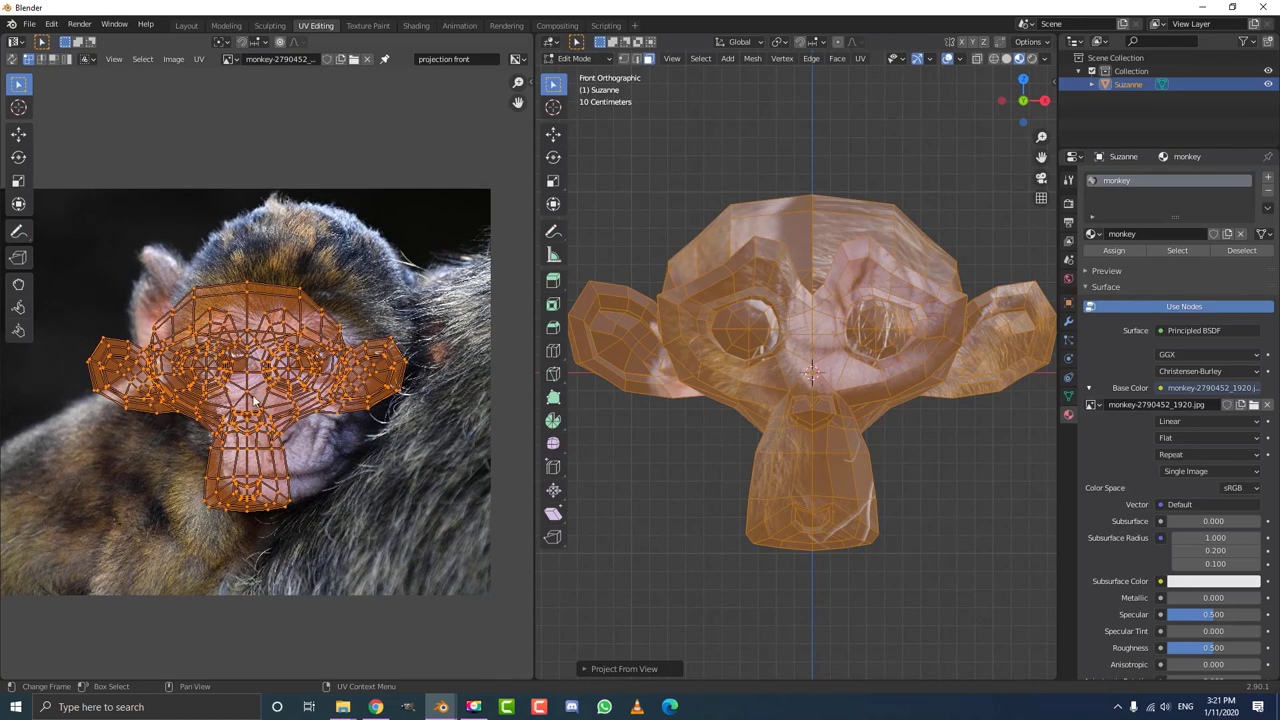
left_click_drag(536, 300, 742, 290)
scroll(339, 358, "up", 4)
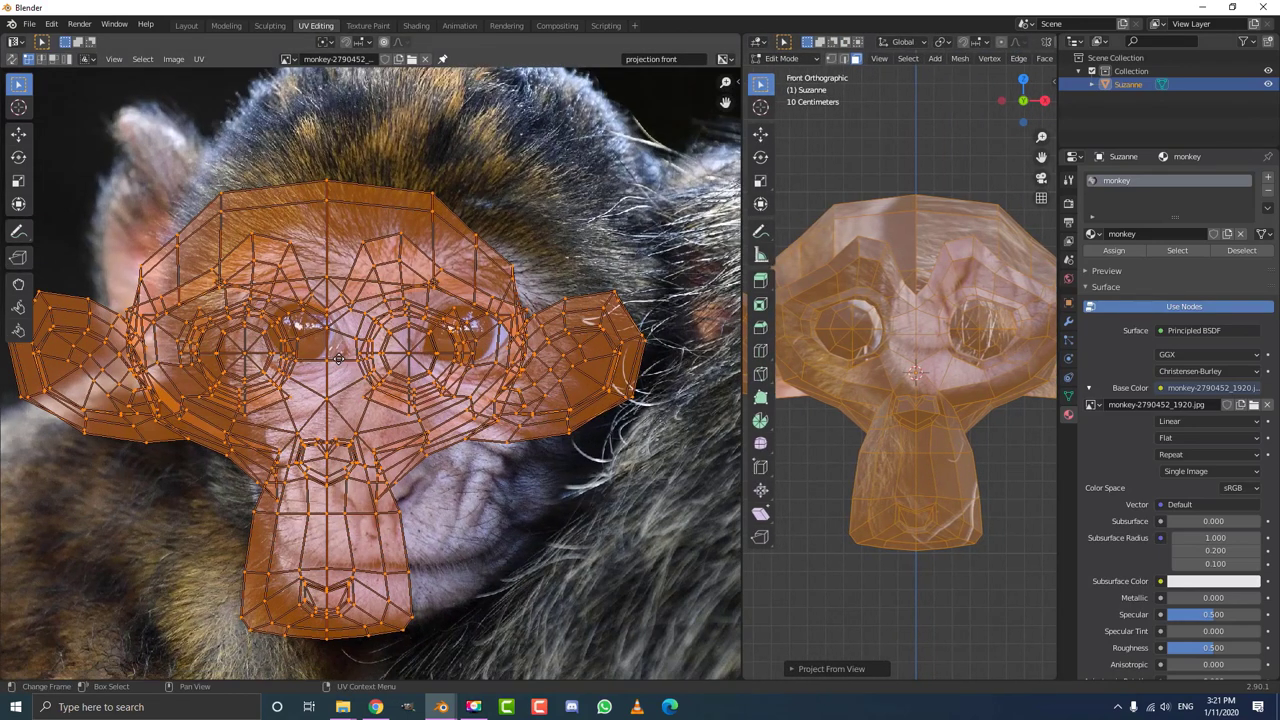
scroll(347, 345, "down", 1)
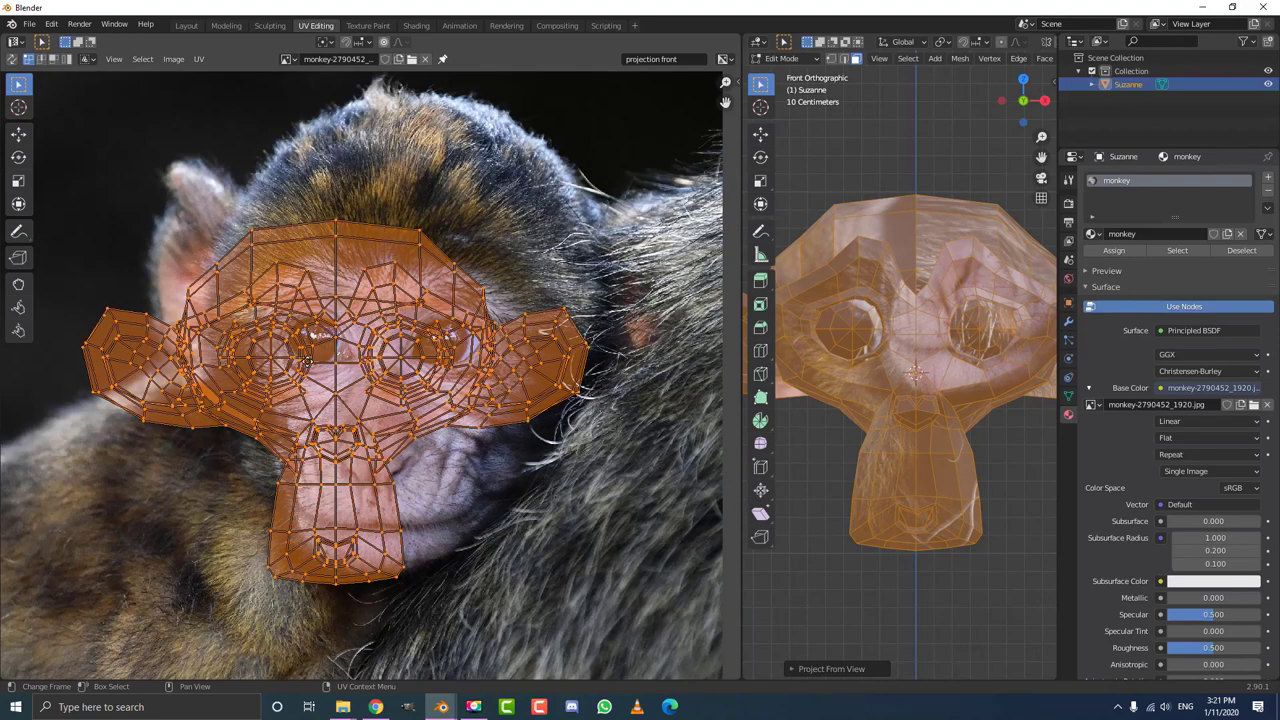
middle_click_drag(308, 367, 322, 380)
key("g")
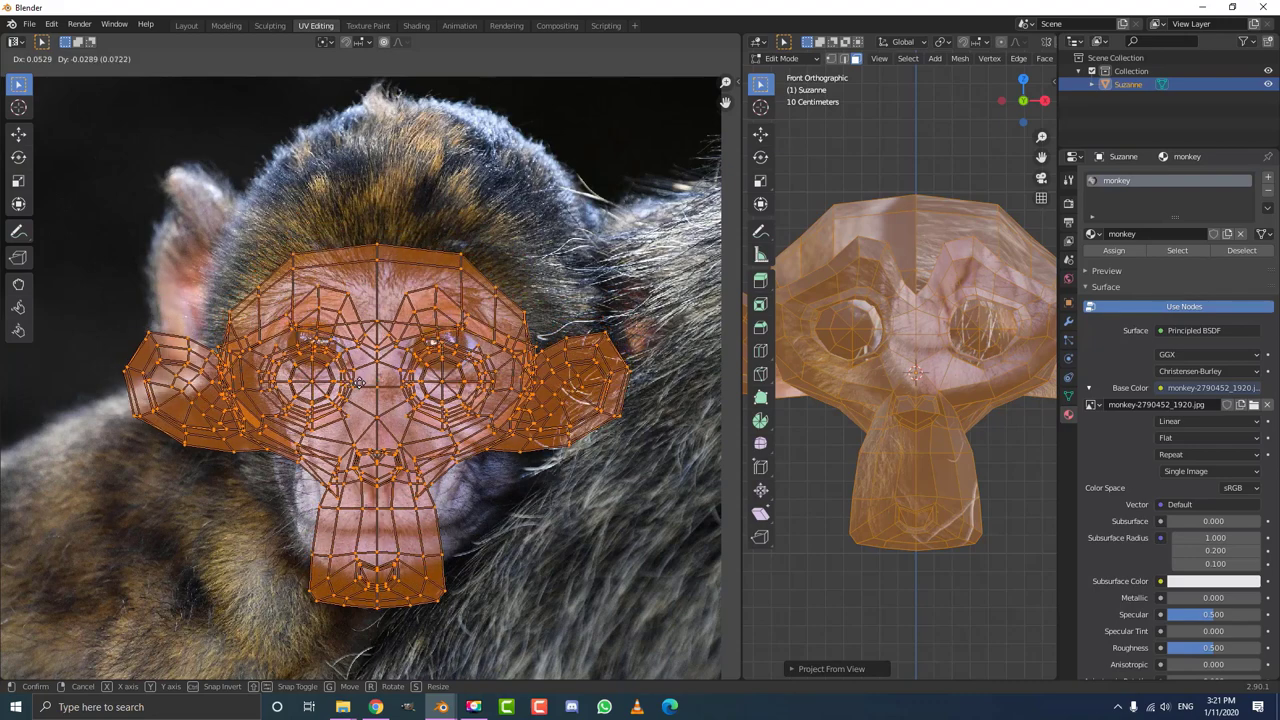
left_click(354, 378)
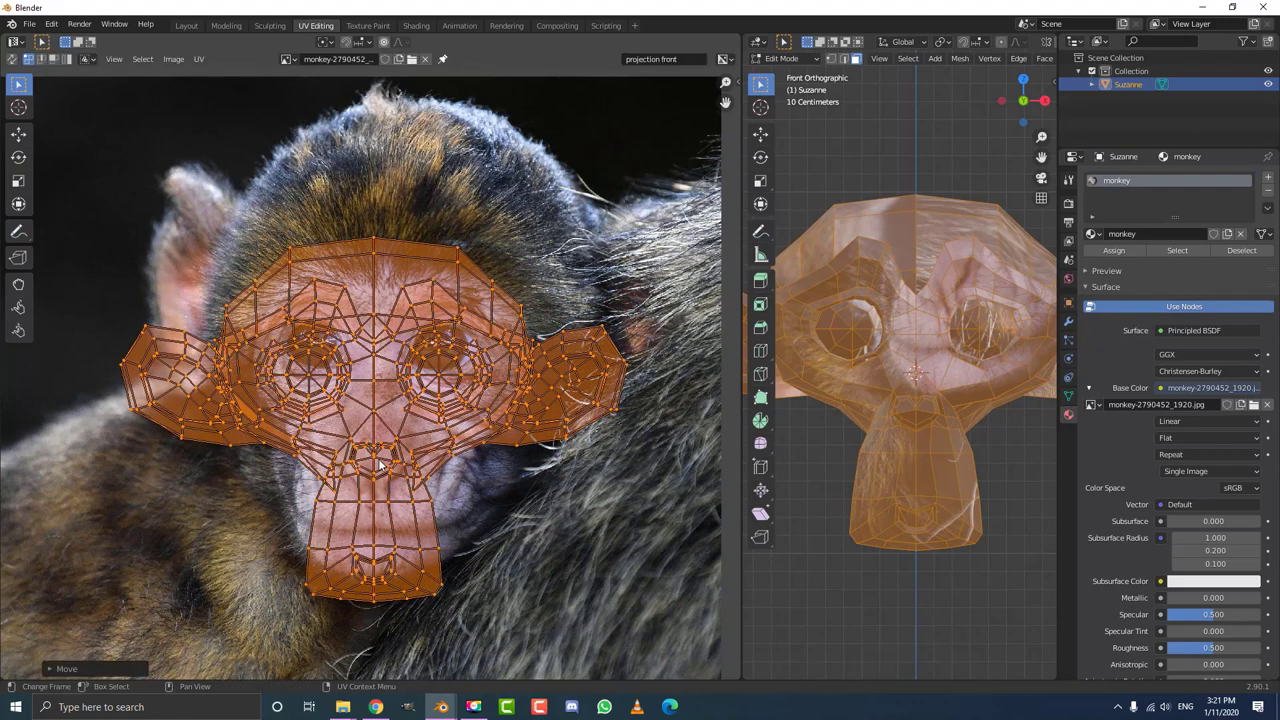
Enable proportional editing and move the nose UVs down onto the photo's nose with a proportional size of about 0.24.
left_click(384, 43)
key("alt+a")
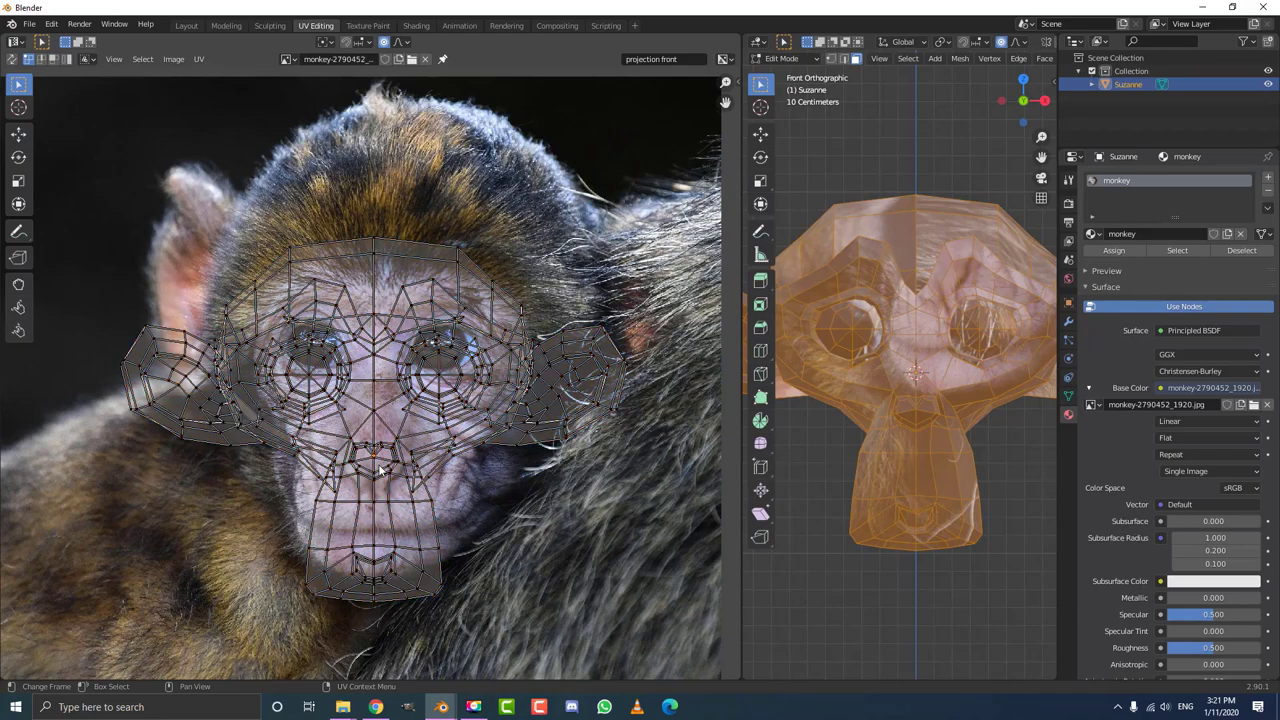
scroll(378, 455, "up", 3)
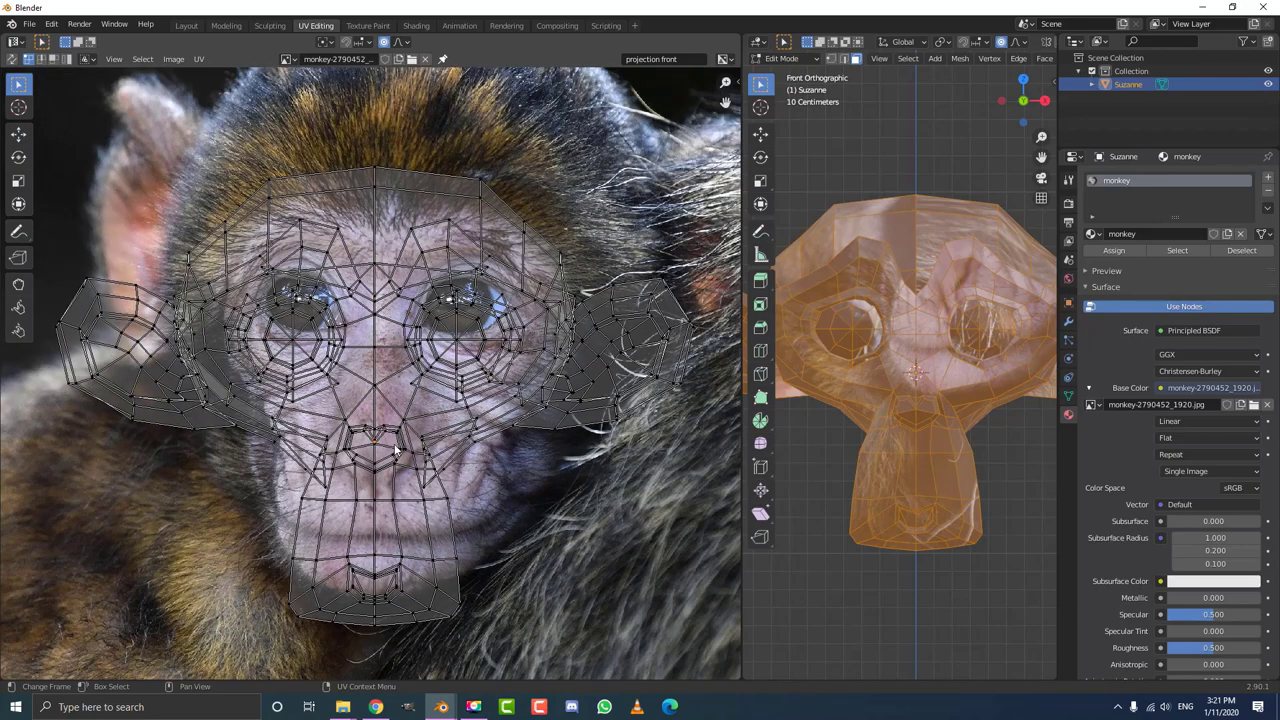
key("g")
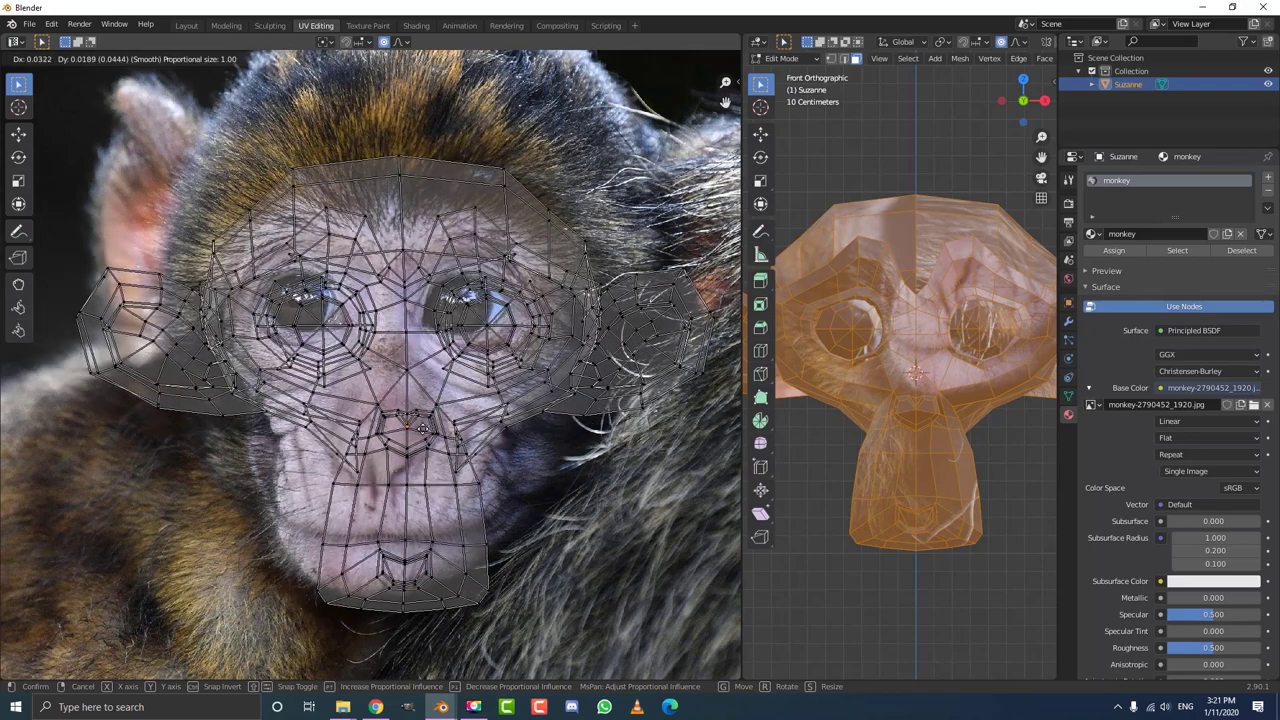
scroll(415, 430, "up", 15)
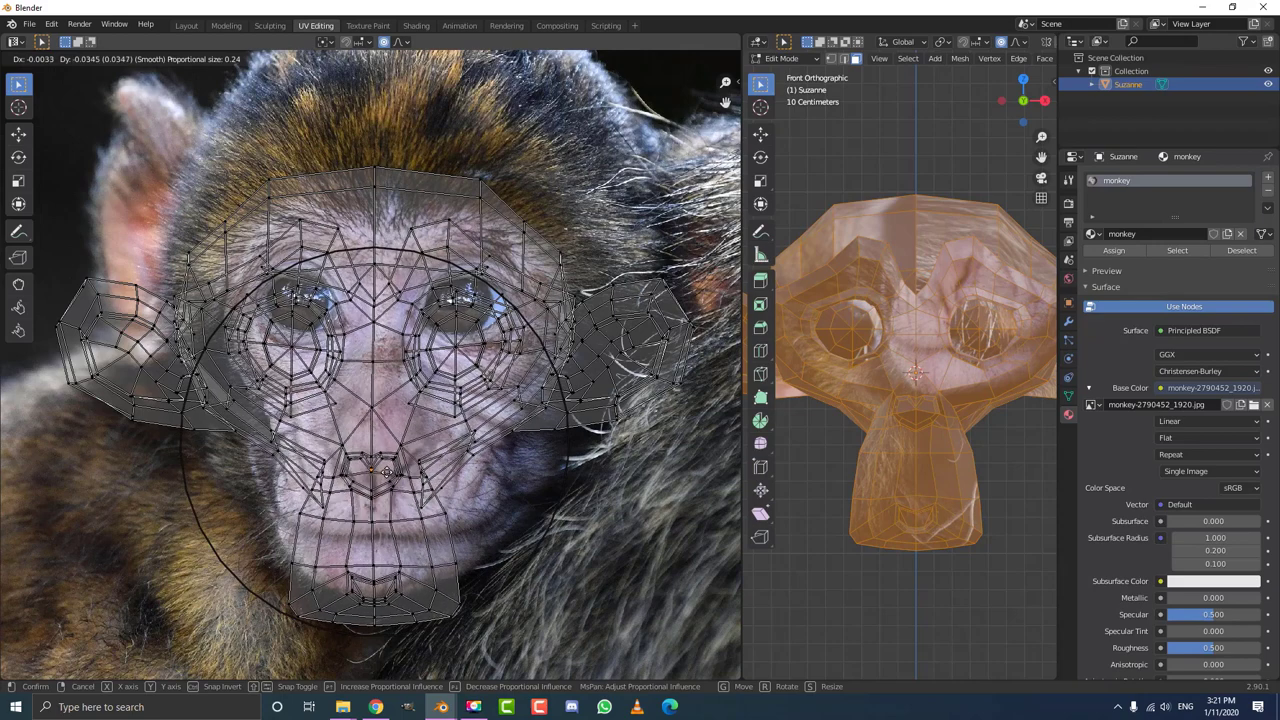
left_click(418, 529)
Move both lower chin corners of the UV layout up to match the chin outline in the photo.
scroll(418, 529, "down", 4)
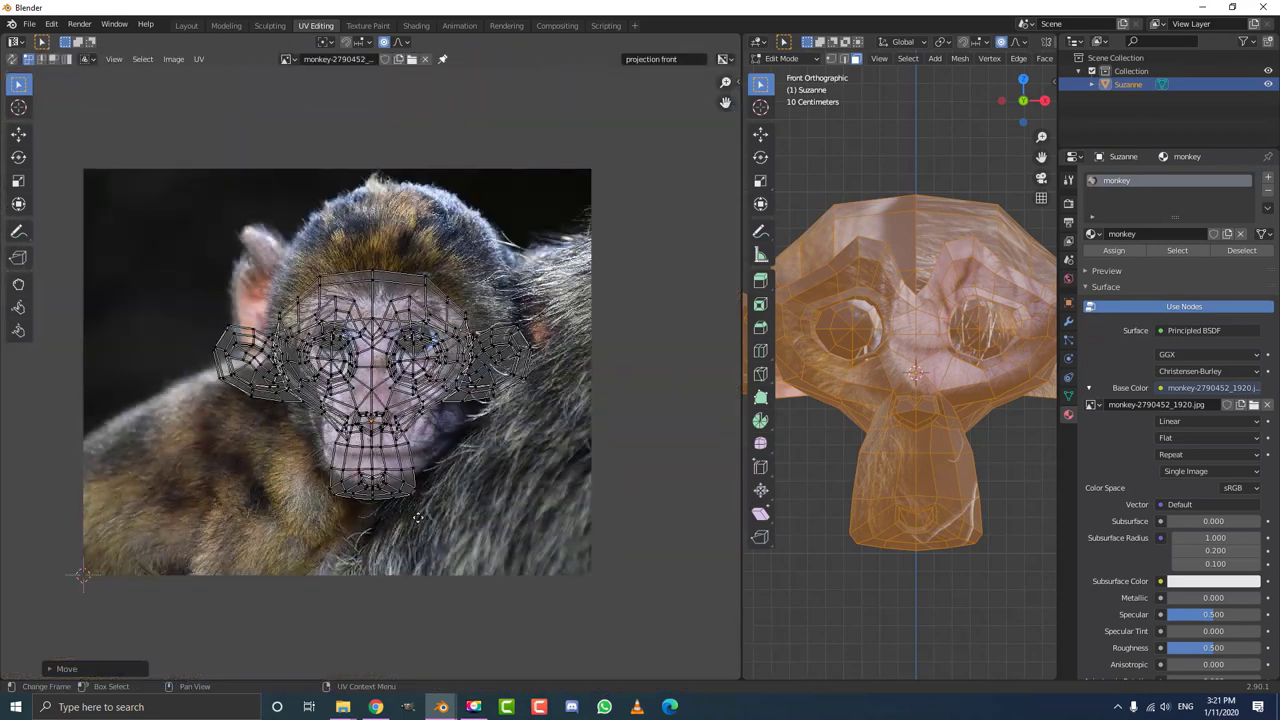
scroll(410, 558, "up", 4)
left_click(463, 575)
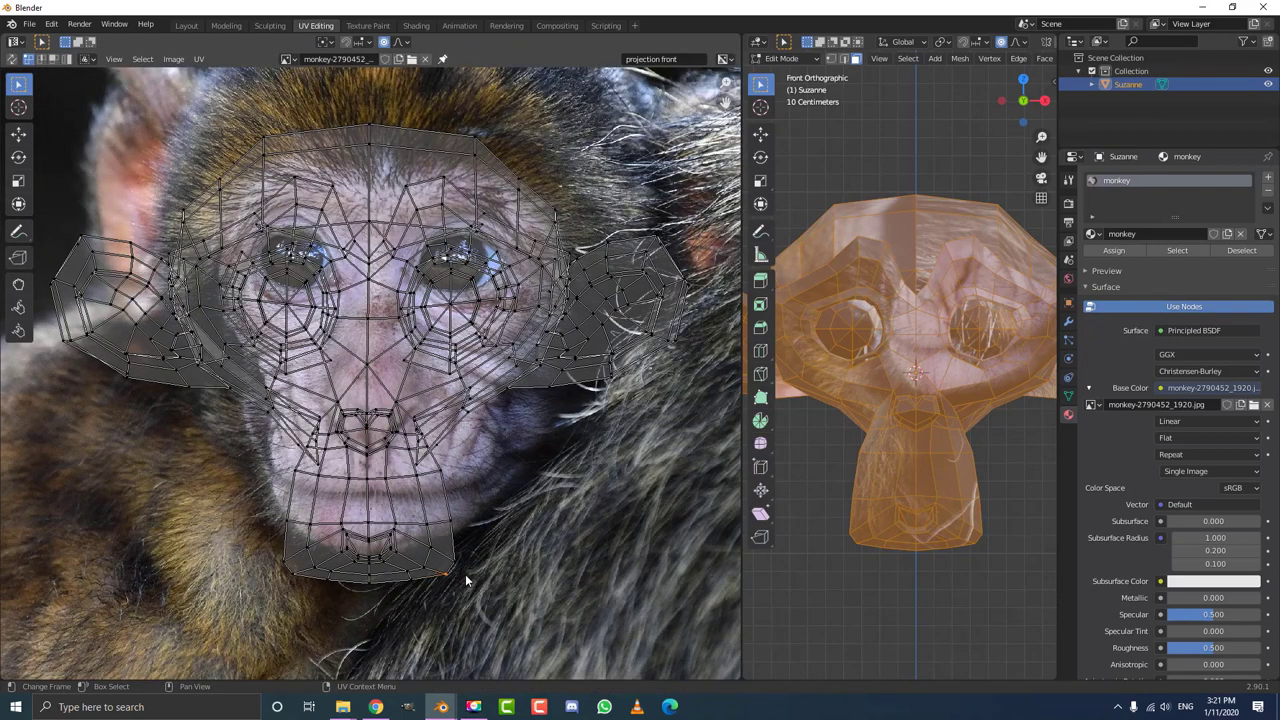
key("g")
left_click(471, 543)
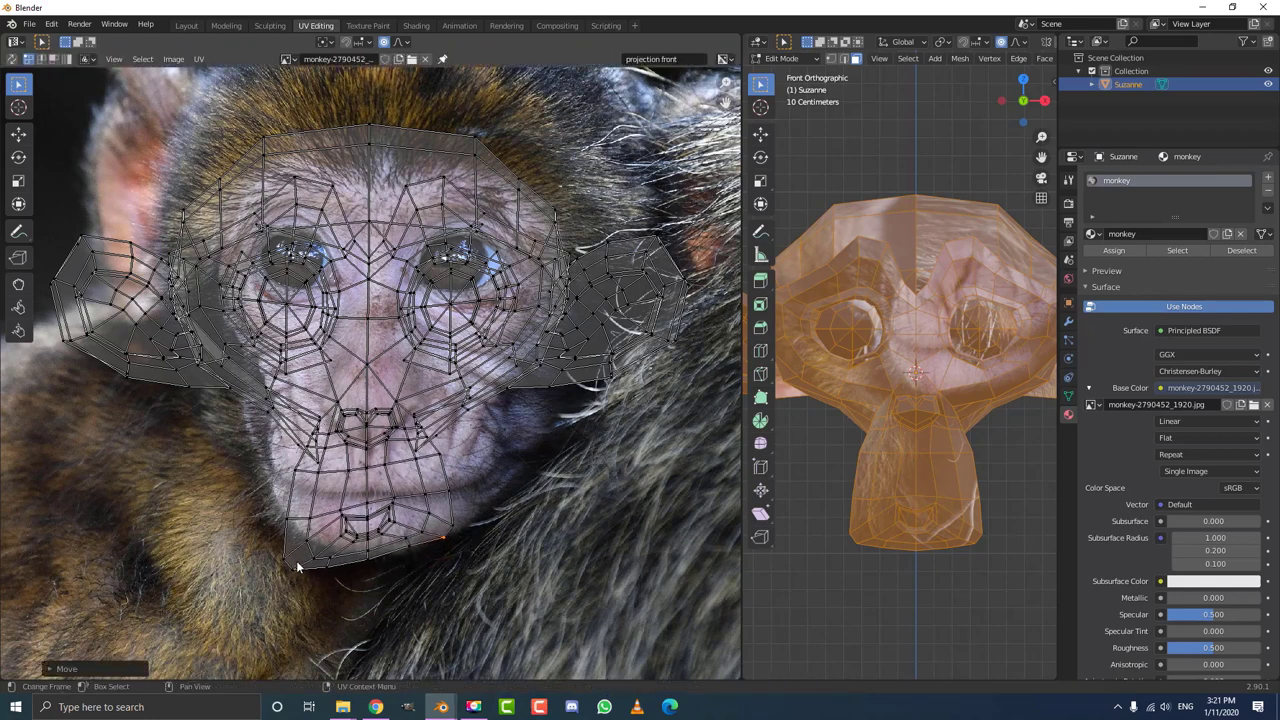
left_click(288, 566)
key("g")
left_click(400, 500)
Adjust the UV vertices on both sides of the mouth to line up with the lips in the photo.
key("g")
left_click(404, 497)
left_click(339, 497)
key("g")
left_click(337, 496)
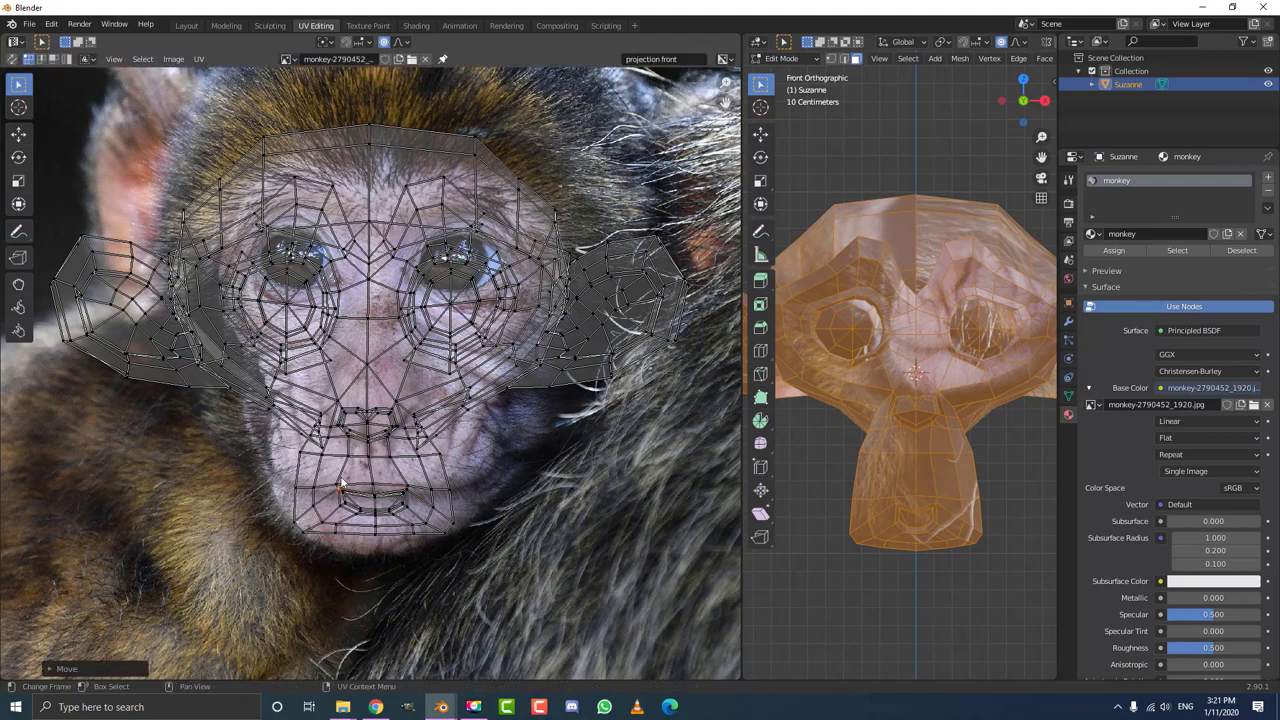
Move the UVs of the eye on the photo's right side up onto that eye with a proportional size of about 0.18.
scroll(475, 301, "up", 1)
left_click(474, 289)
middle_click_drag(474, 289, 437, 373)
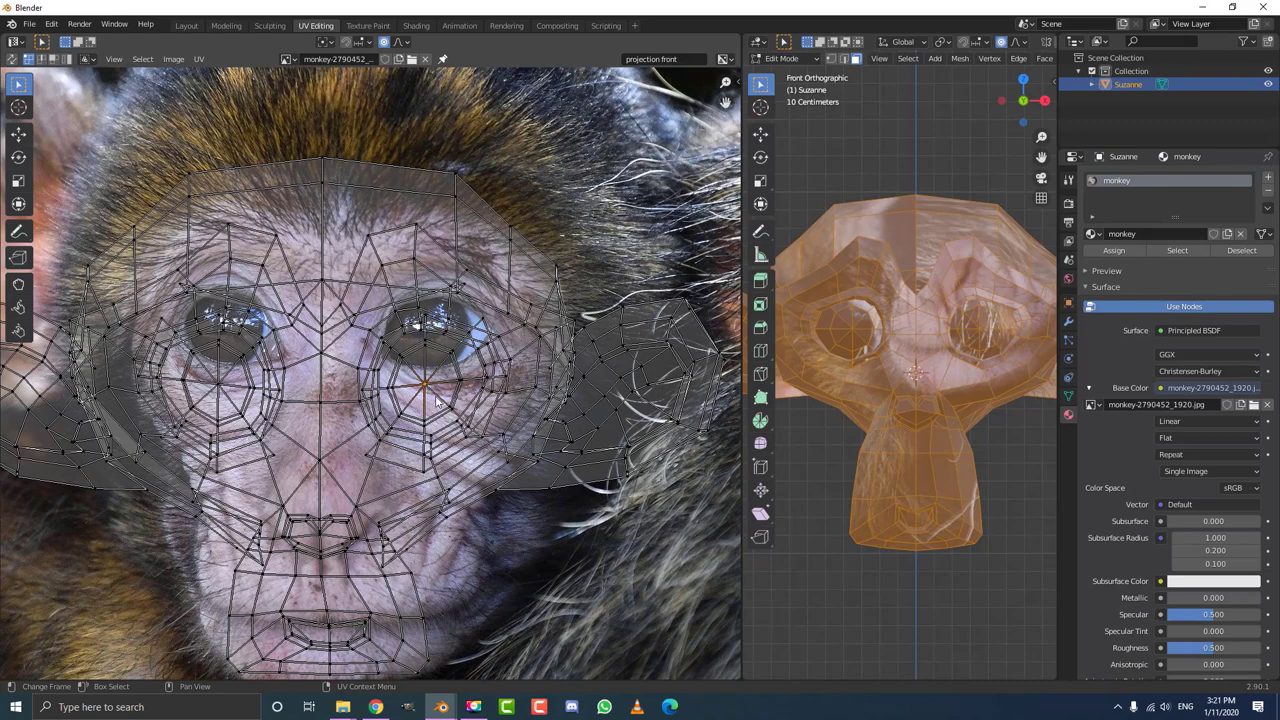
key("g")
scroll(432, 378, "down", 8)
scroll(439, 366, "down", 5)
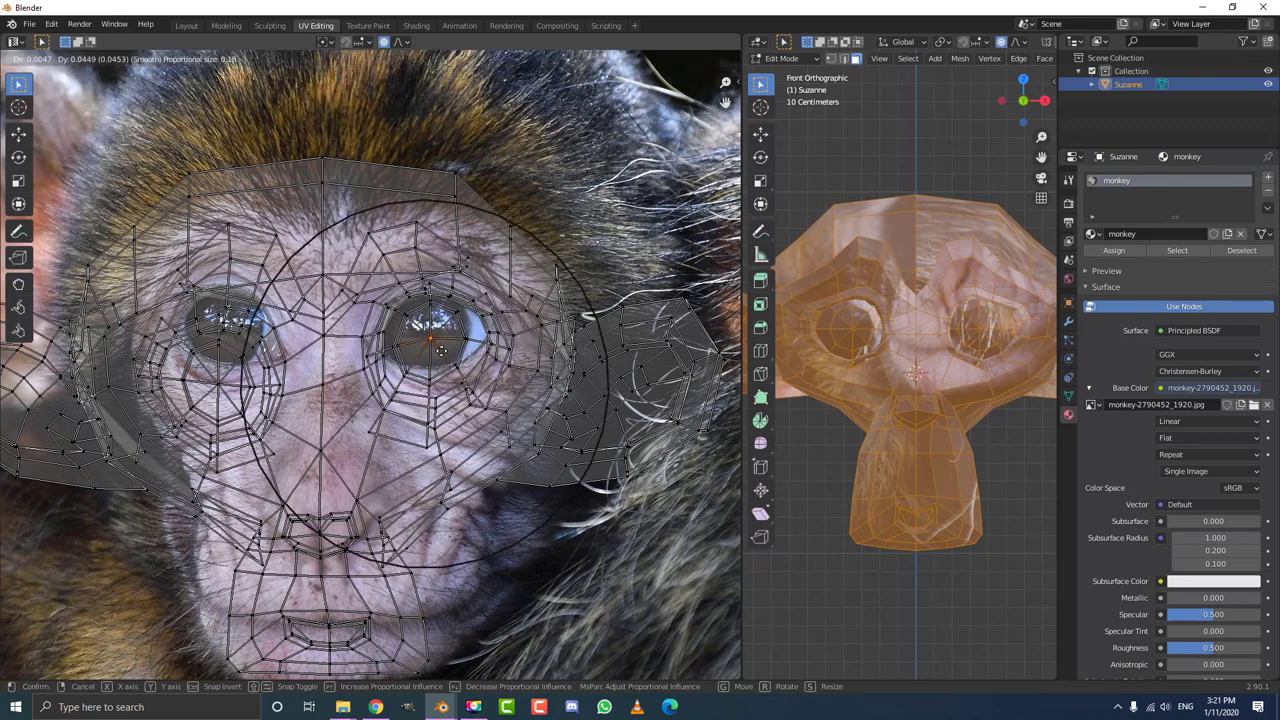
left_click(428, 347)
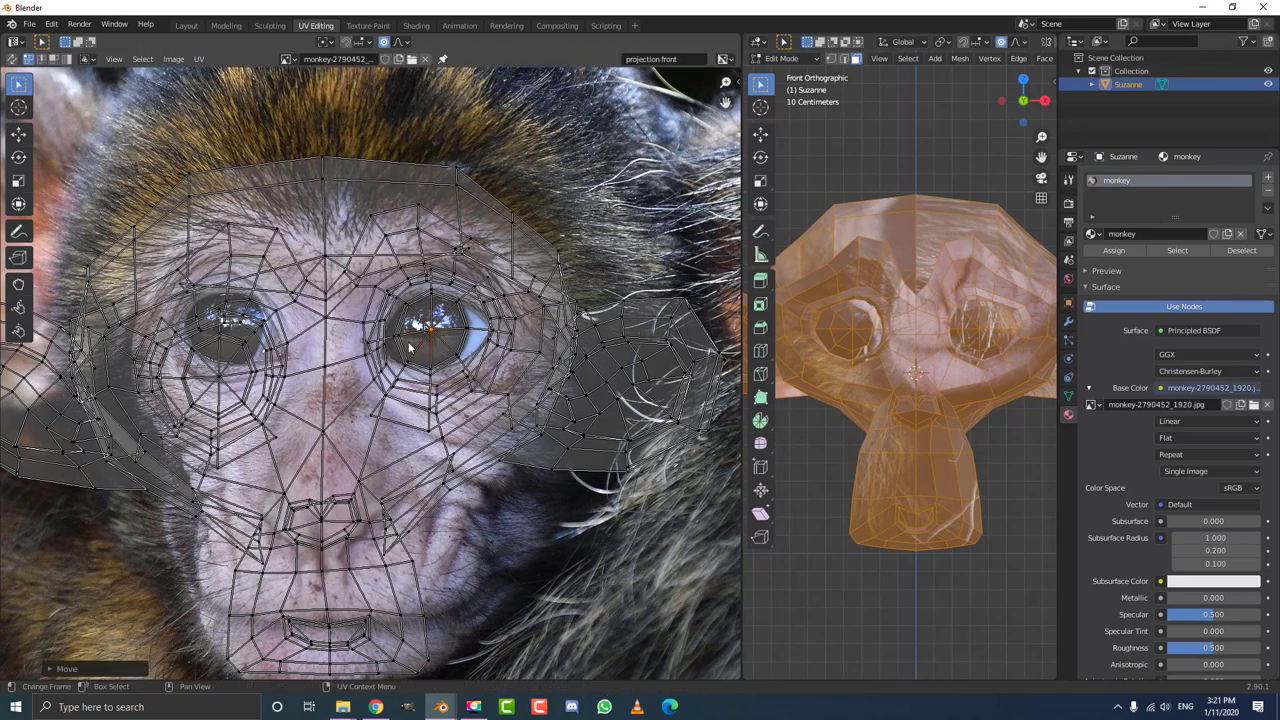
Scale down the UVs around the eye on the photo's right side and nudge the vertices above it to fit.
key("s")
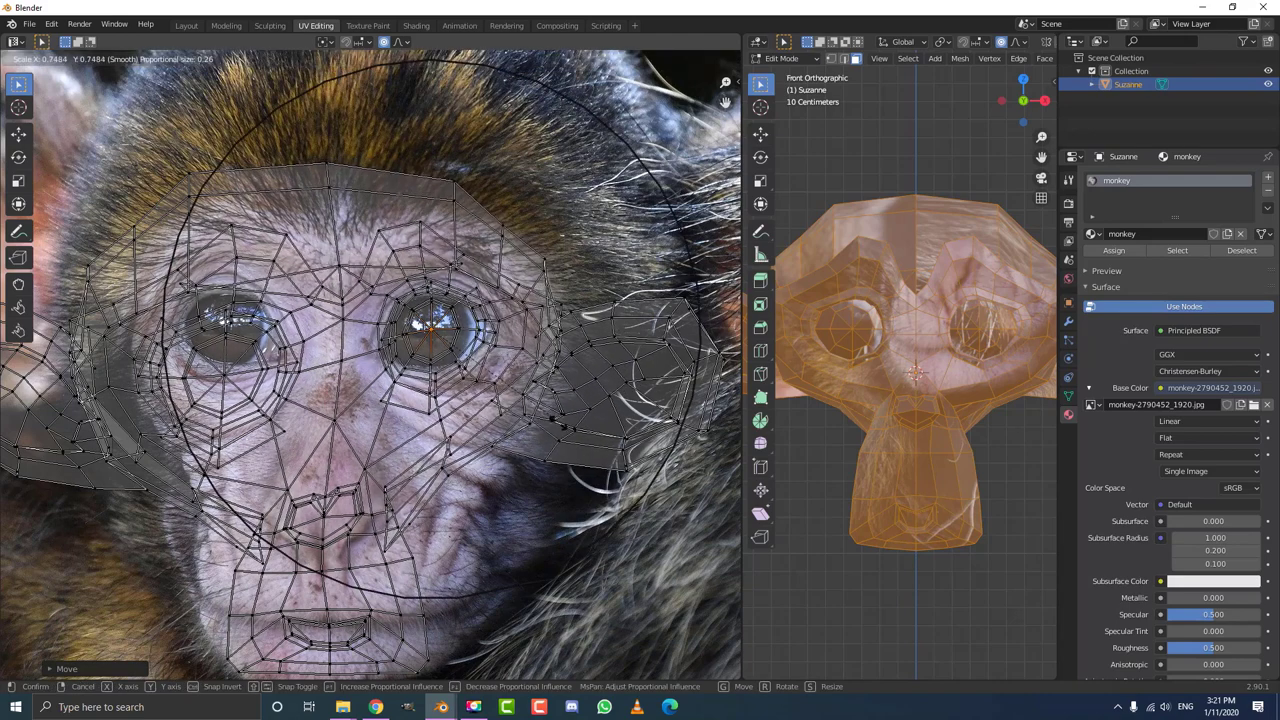
left_click(437, 312)
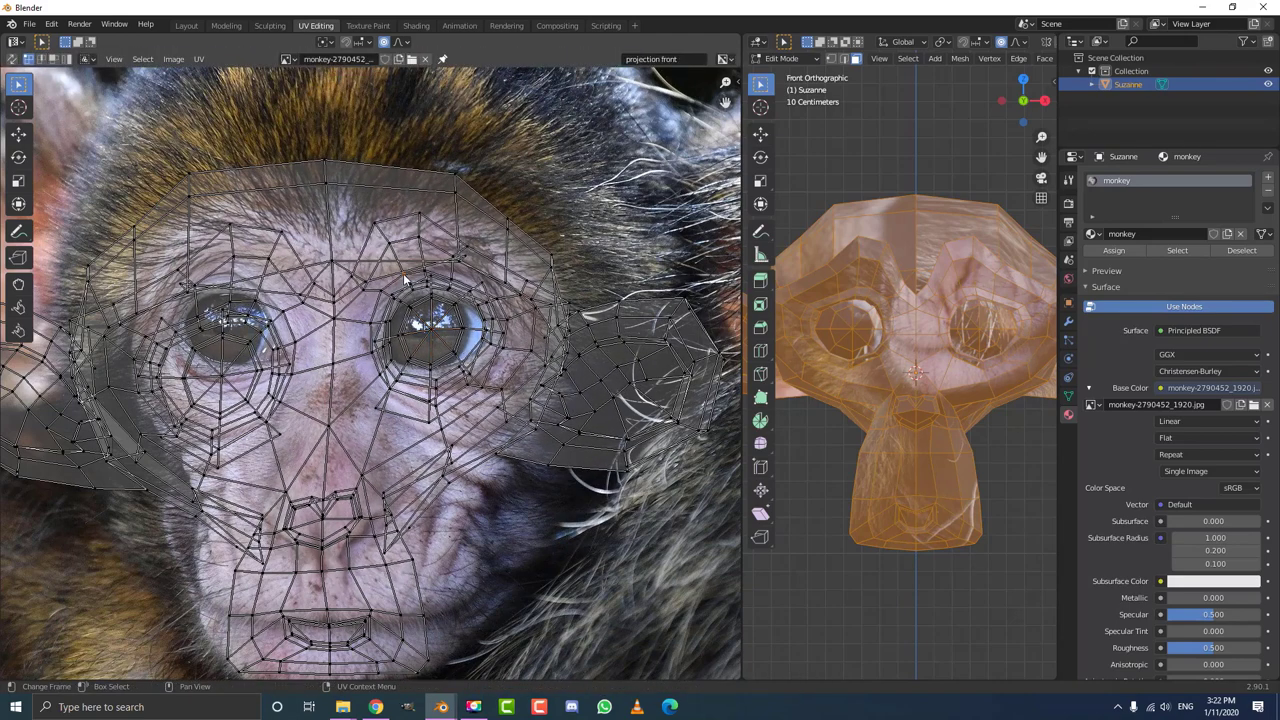
key("g")
left_click(422, 298)
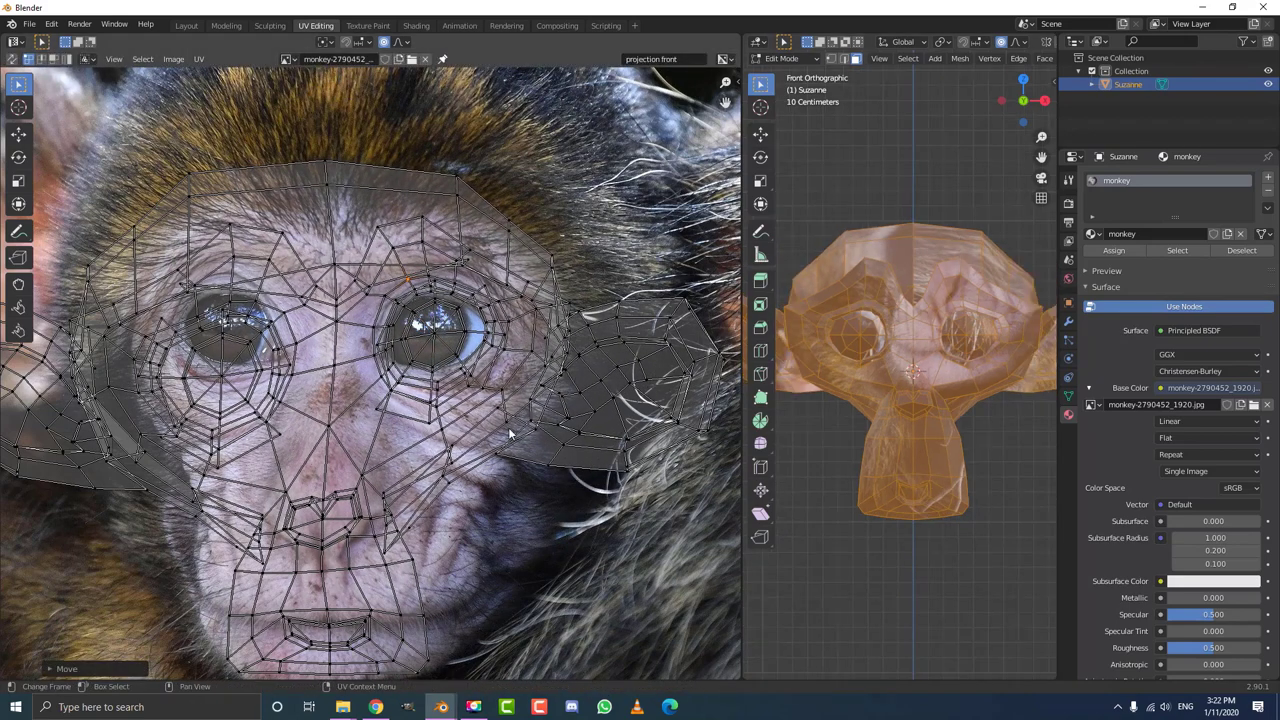
Move the UVs of the eye on the photo's left side up onto that eye with a proportional size of about 0.20.
middle_click_drag(222, 380, 257, 400)
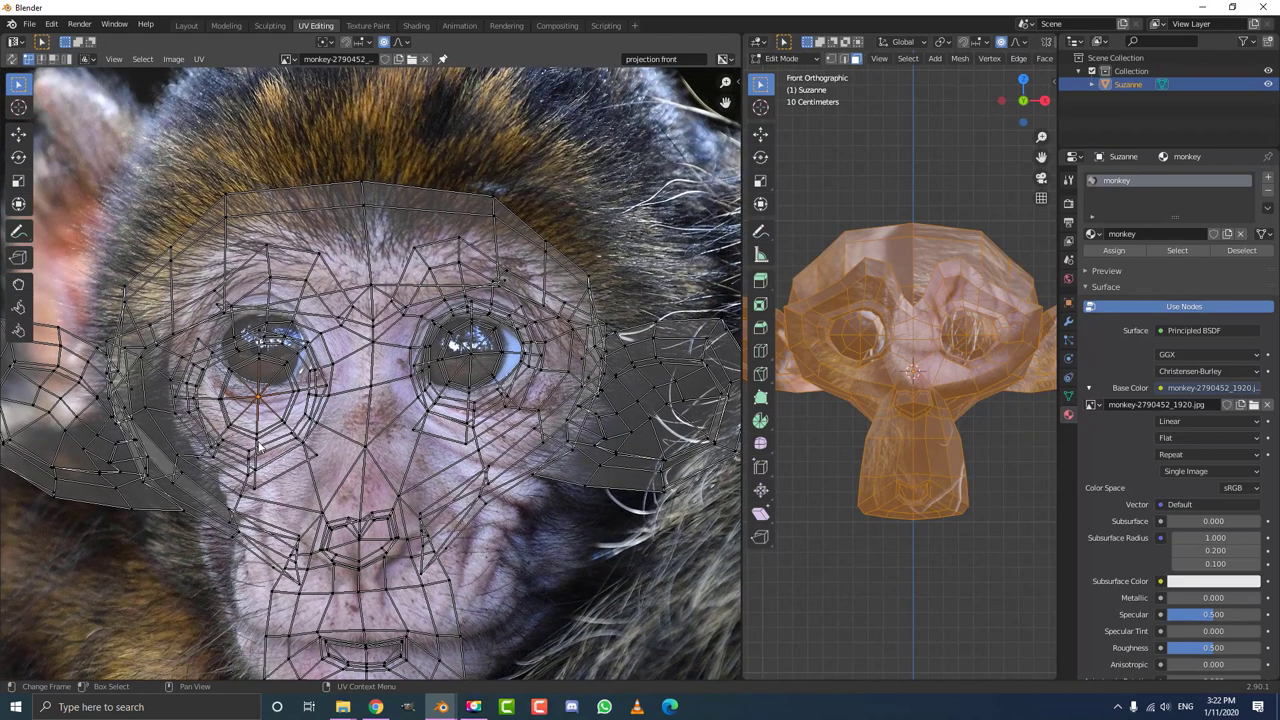
key("g")
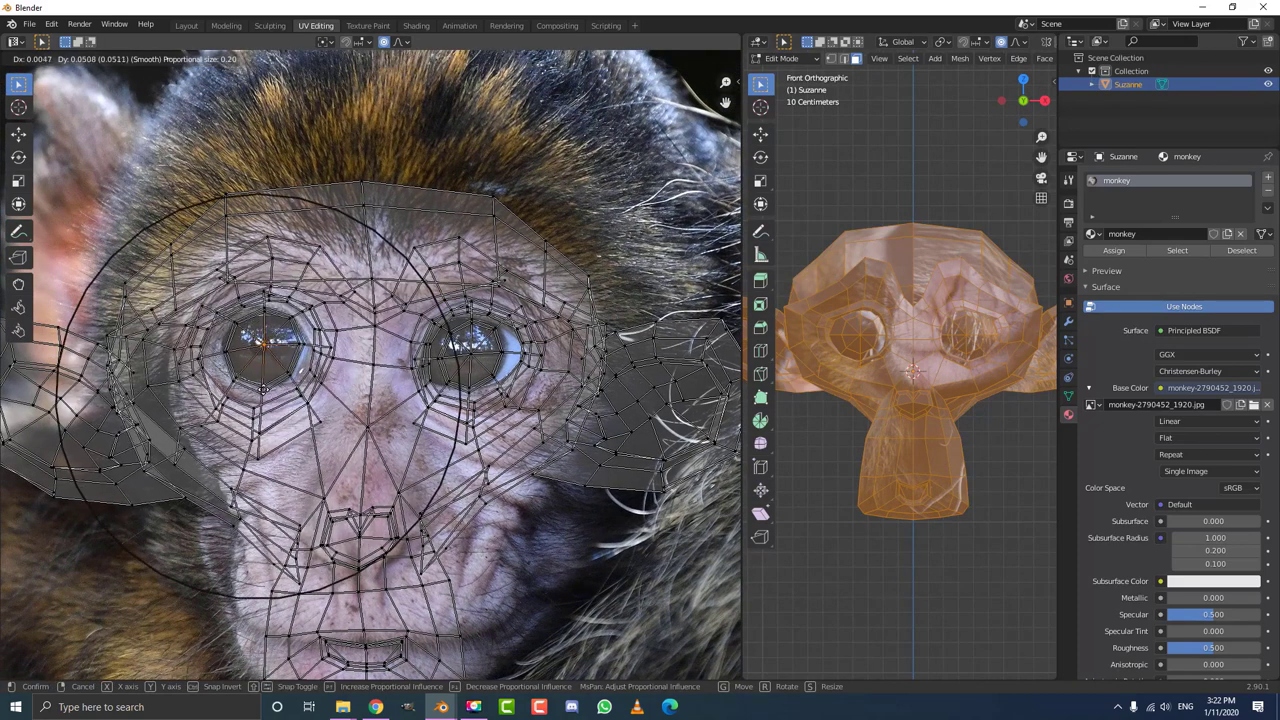
key("Return")
middle_click_drag(954, 371, 985, 360)
scroll(960, 365, "up", 5)
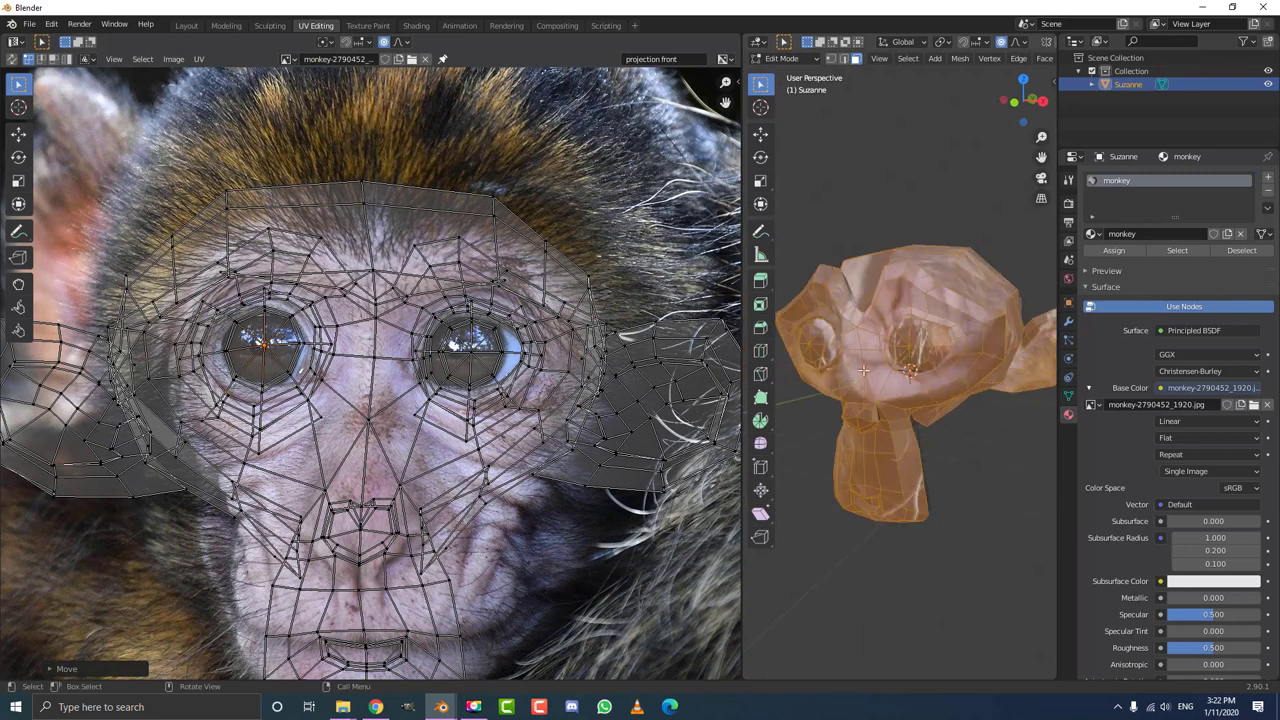
middle_click_drag(888, 364, 870, 372)
Move the top centre of the forehead UVs up into the monkey's hair in the photo.
middle_click_drag(384, 135, 372, 155)
key("g")
left_click(376, 130)
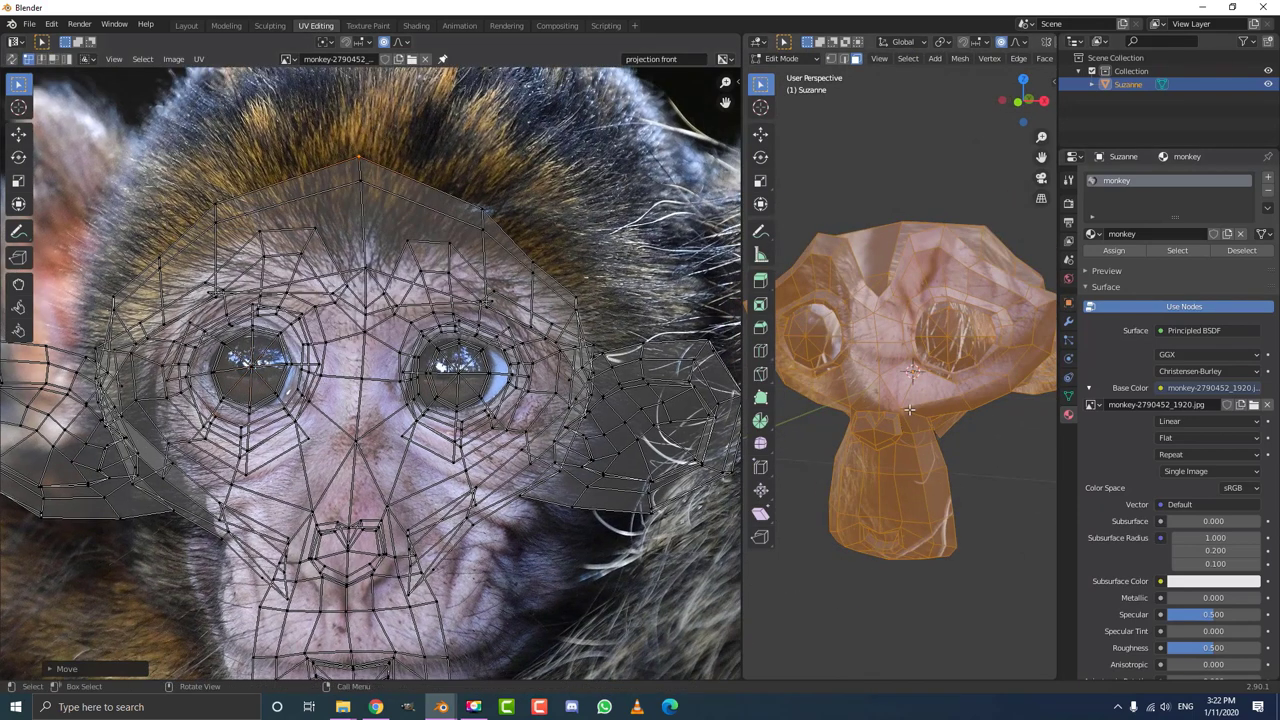
Make the projection front UV map the one used for rendering on Suzanne.
middle_click_drag(909, 409, 987, 392)
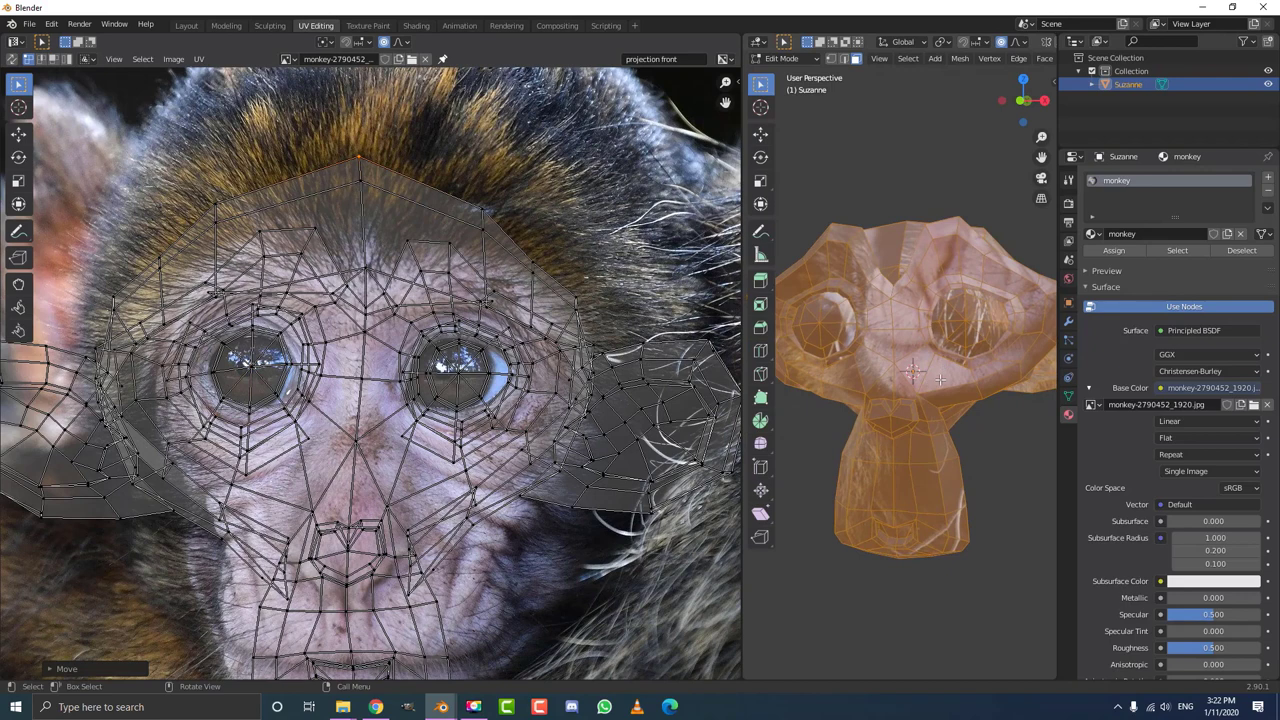
left_click(1069, 396)
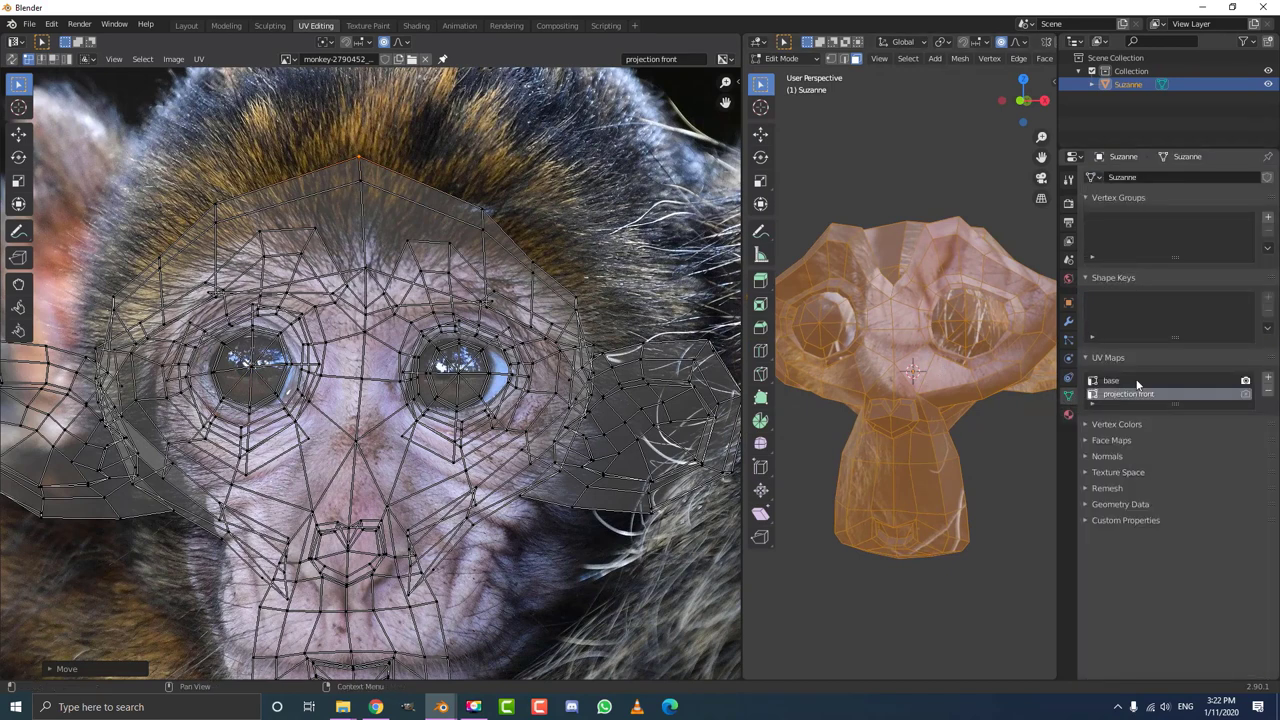
left_click(1245, 394)
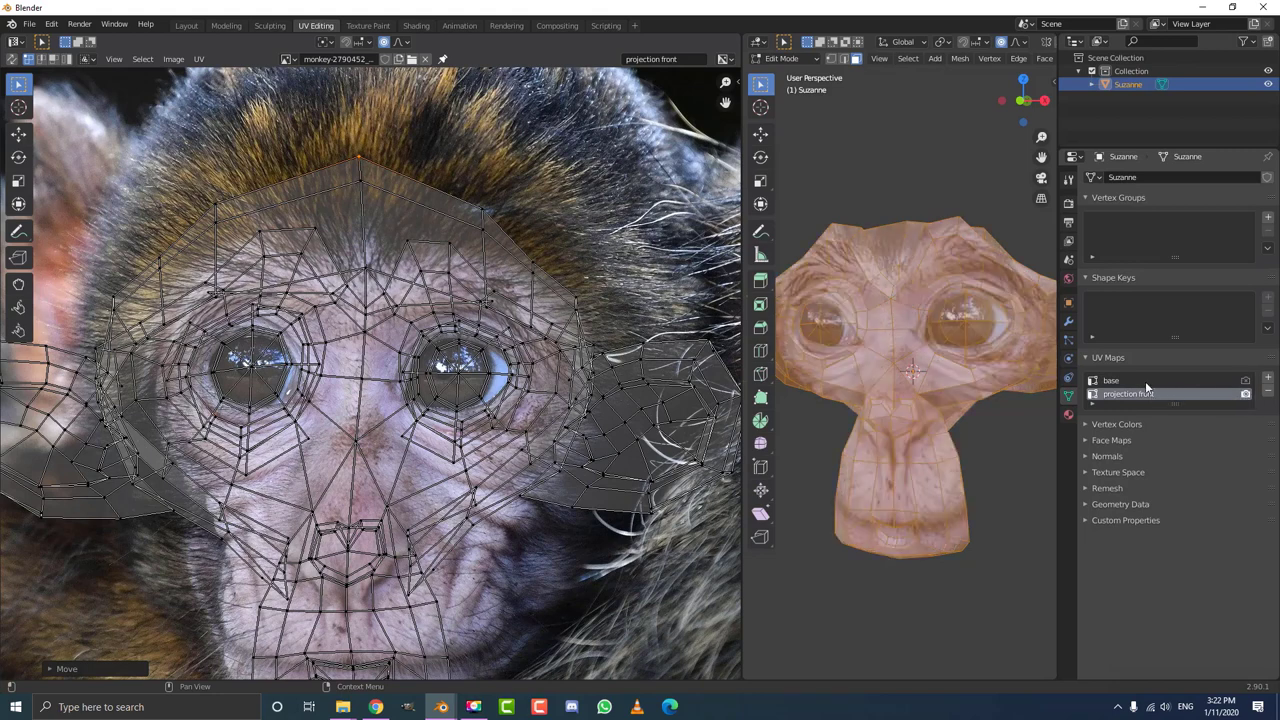
middle_click_drag(951, 287, 925, 320)
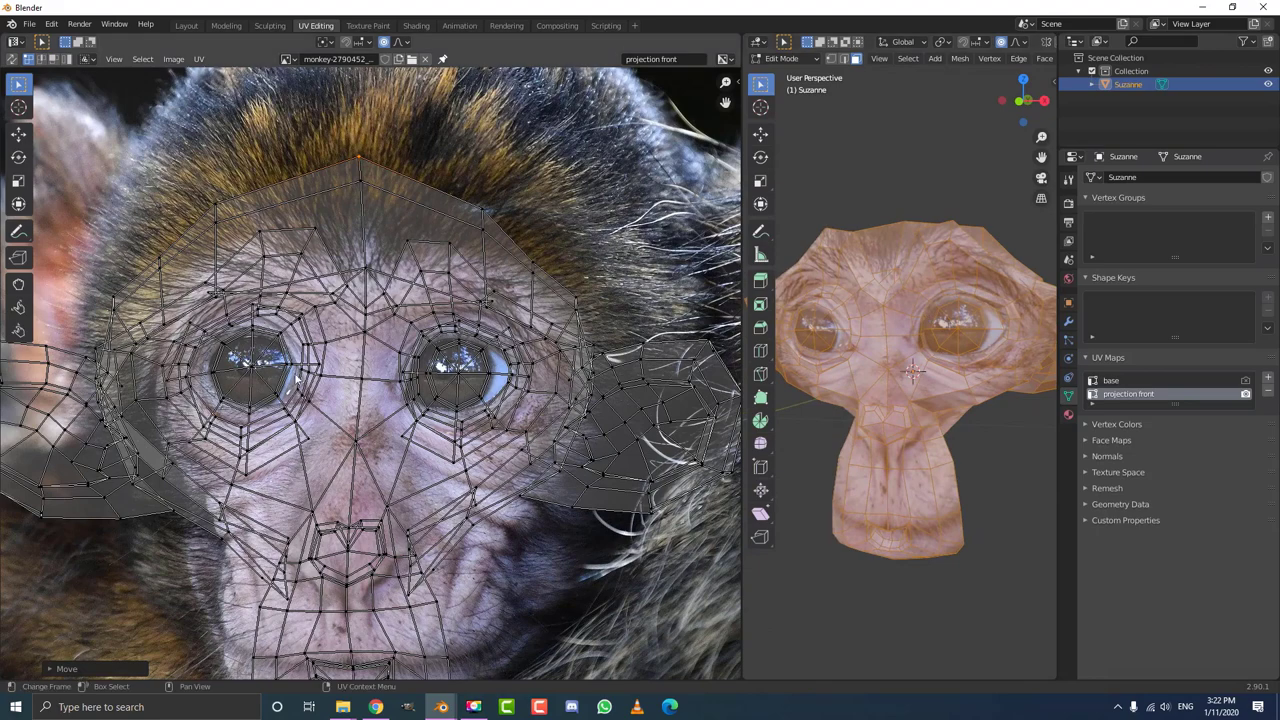
Adjust the UV vertices above and below the eye on the photo's left side to fit the eye's outline.
key("g")
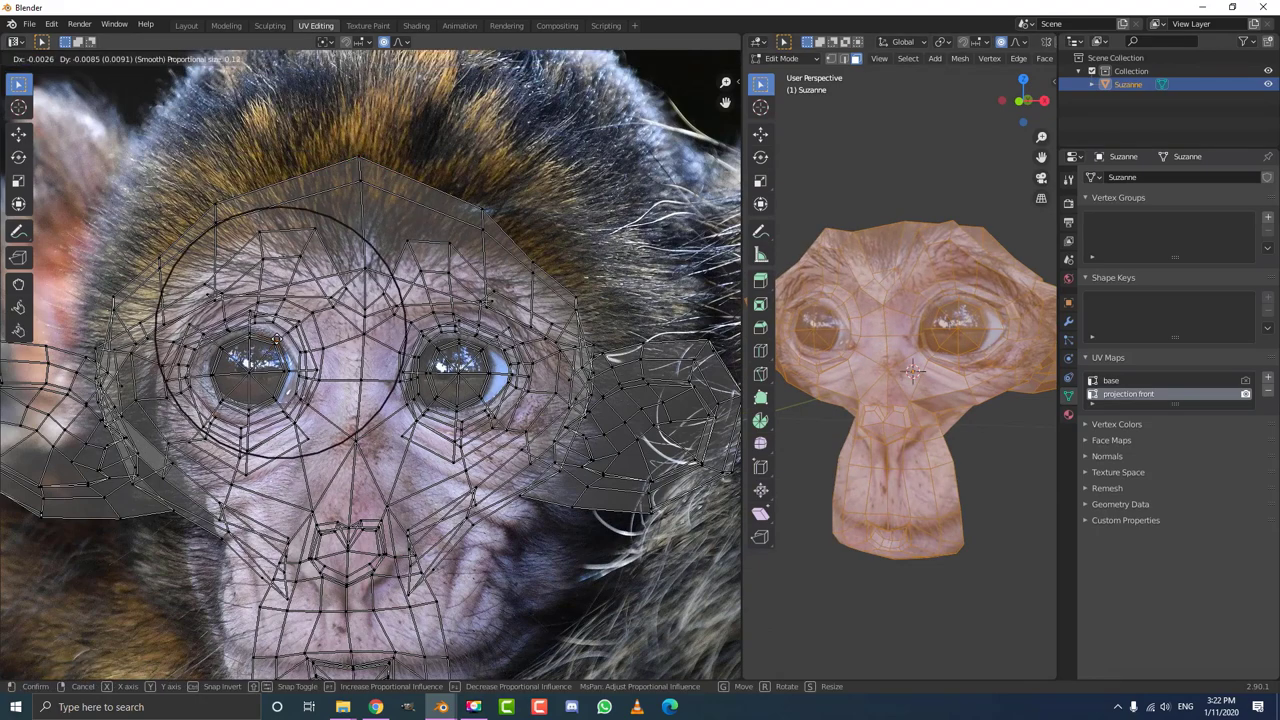
key("Escape")
key("g")
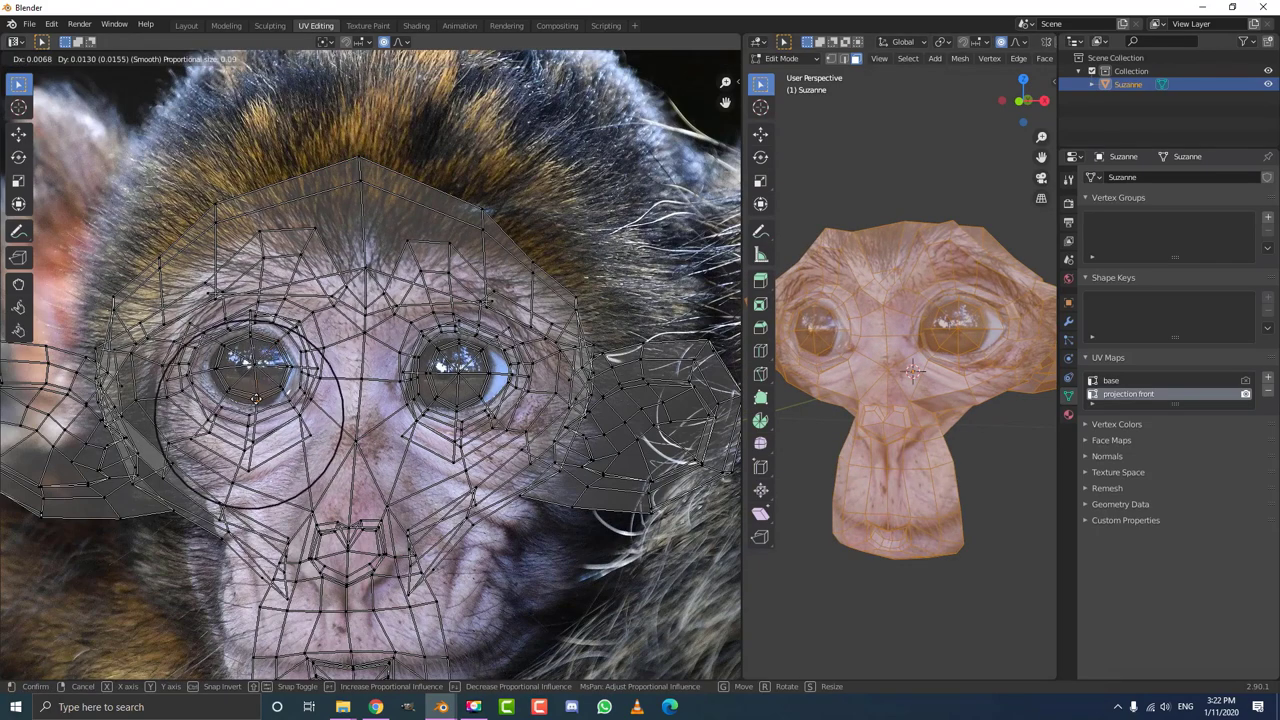
key("Escape")
Raise both upper corners of the forehead UVs over the photo's hair, using a proportional size of about 0.18 for the second corner.
scroll(475, 200, "down", 3)
key("g")
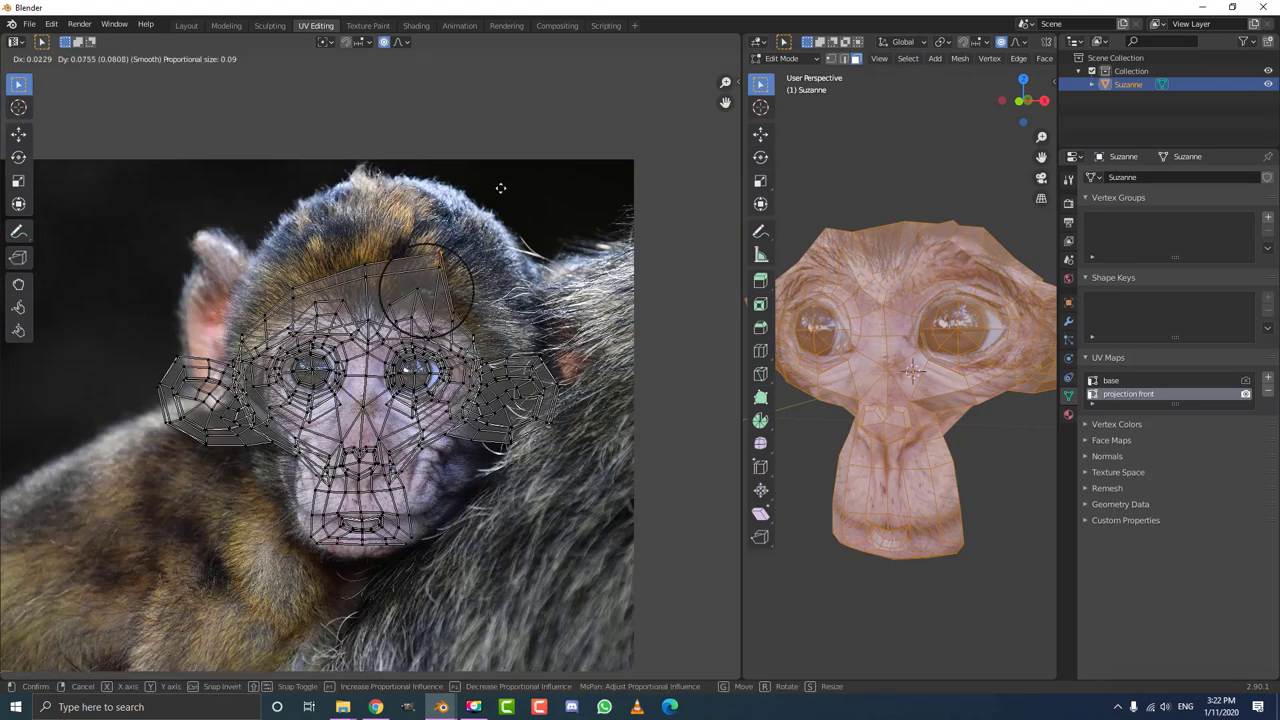
key("Escape")
key("g")
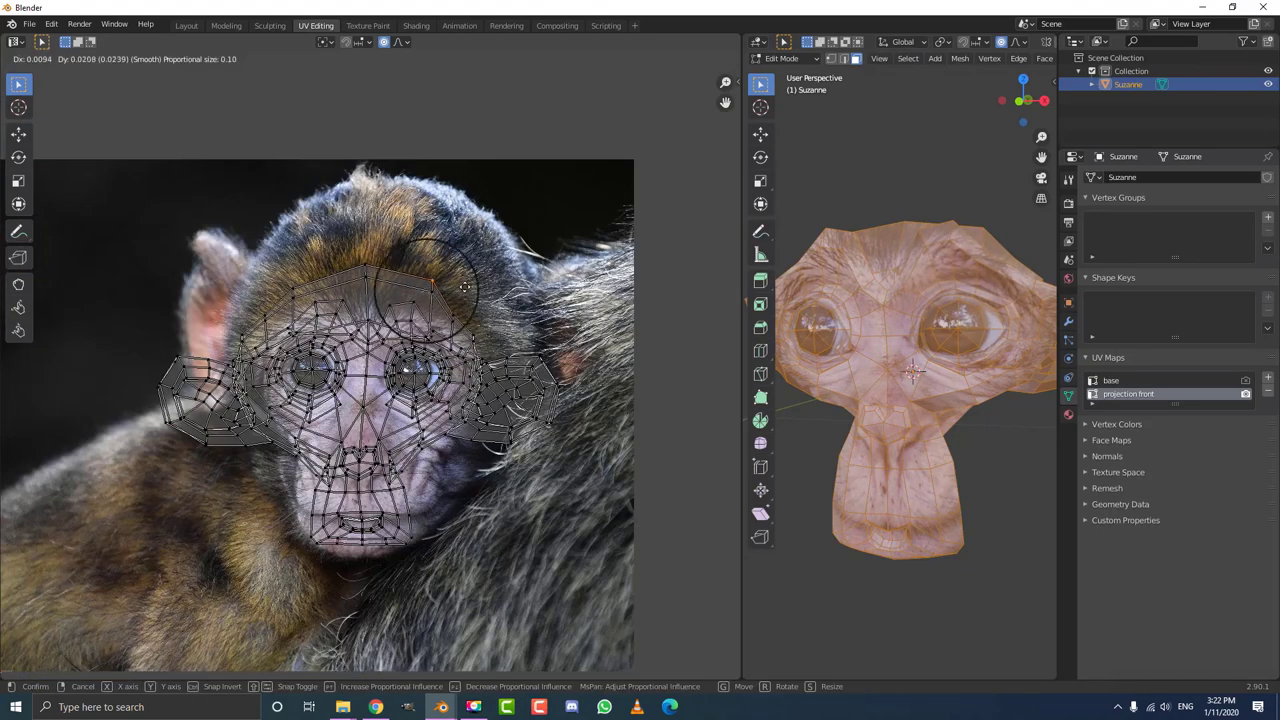
key("Escape")
key("g")
scroll(430, 292, "down", 4)
scroll(293, 264, "down", 7)
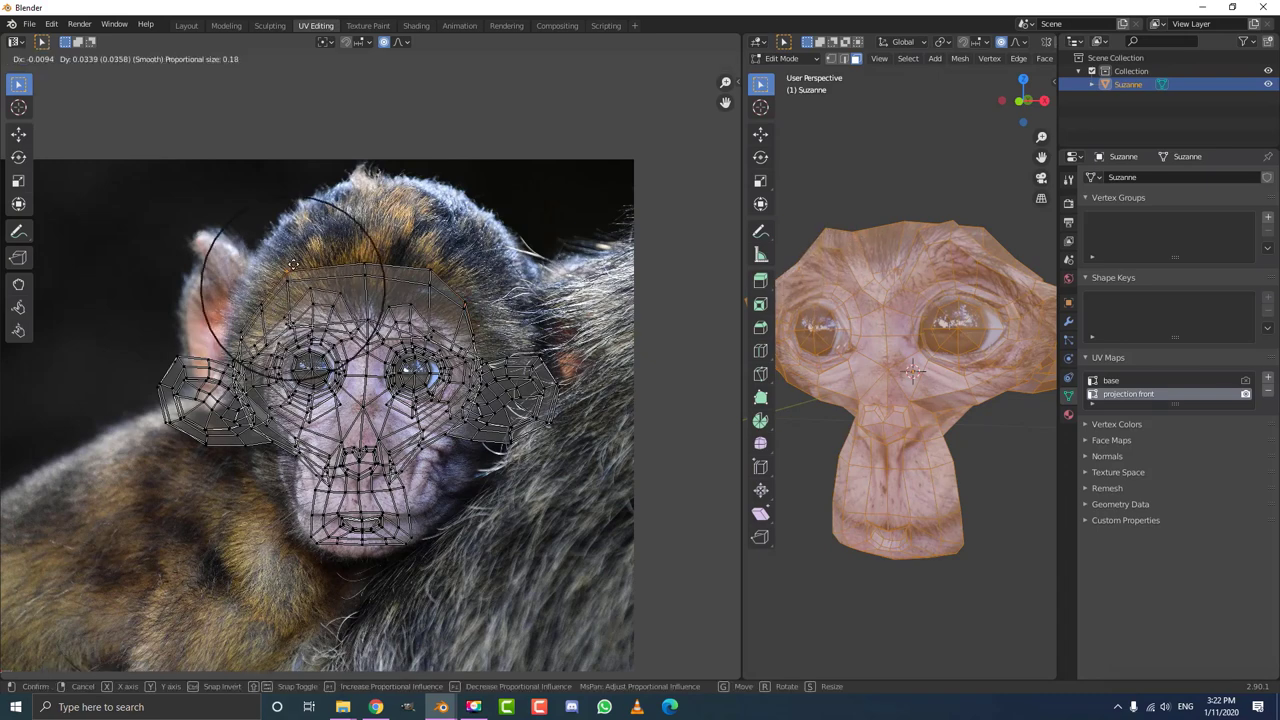
left_click(293, 264)
Move the upper and lower ear UVs on the photo's left side onto the ear, with proportional sizes of about 0.22 and 0.18.
scroll(380, 405, "up", 3)
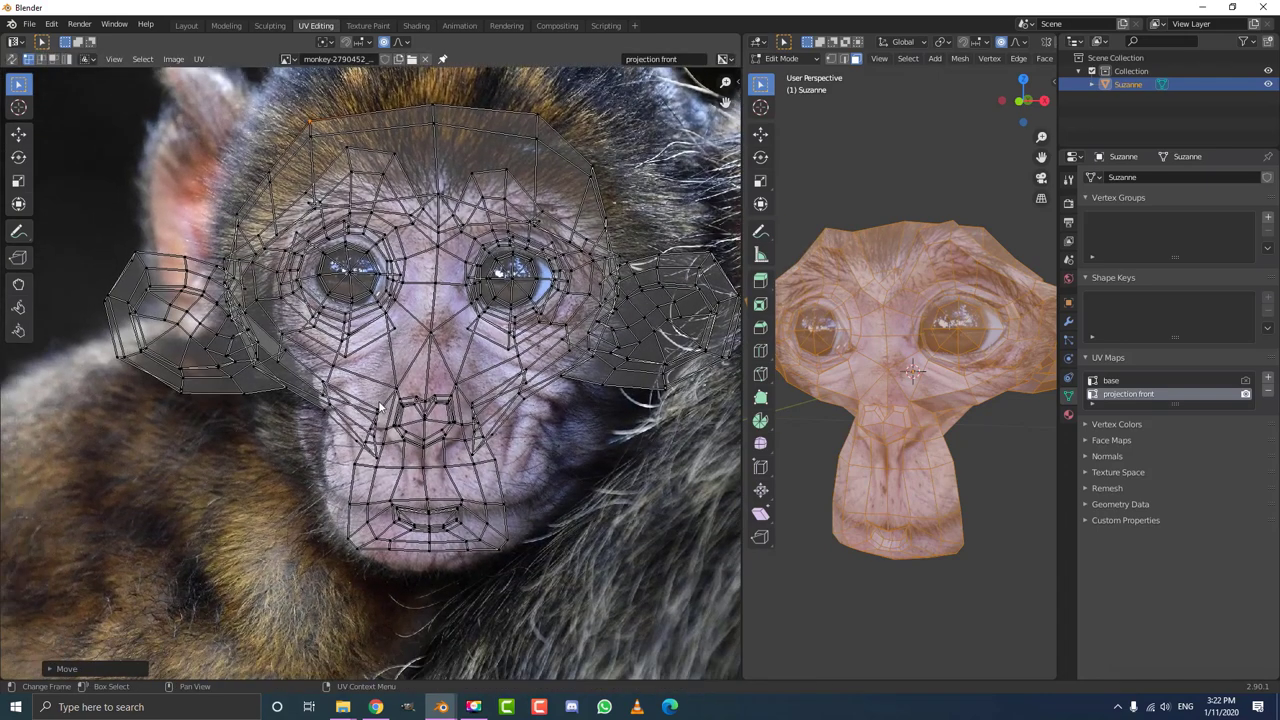
middle_click_drag(135, 258, 153, 336)
key("g")
scroll(170, 280, "down", 5)
scroll(185, 222, "up", 7)
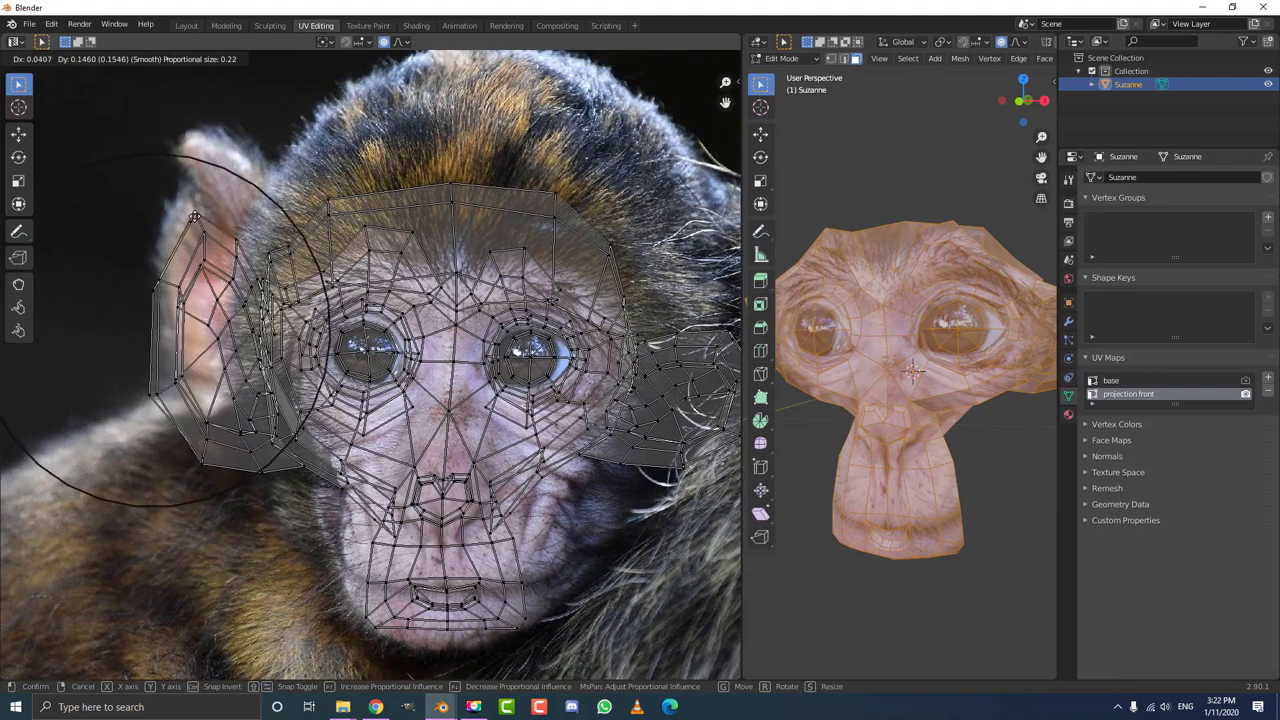
left_click(287, 425)
key("g")
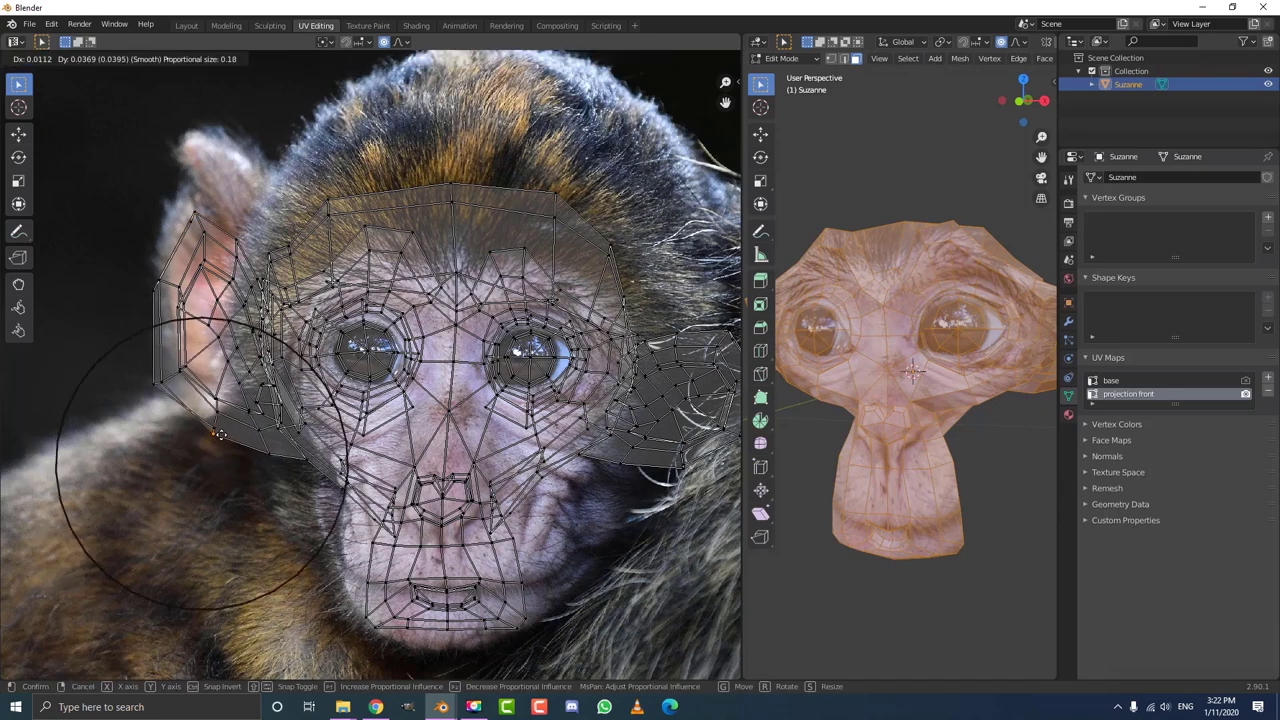
left_click(214, 432)
Raise the UVs at the side of the head near the ear and at the top centre of the forehead.
key("g")
scroll(289, 210, "up", 6)
left_click(289, 204)
left_click(447, 183)
key("g")
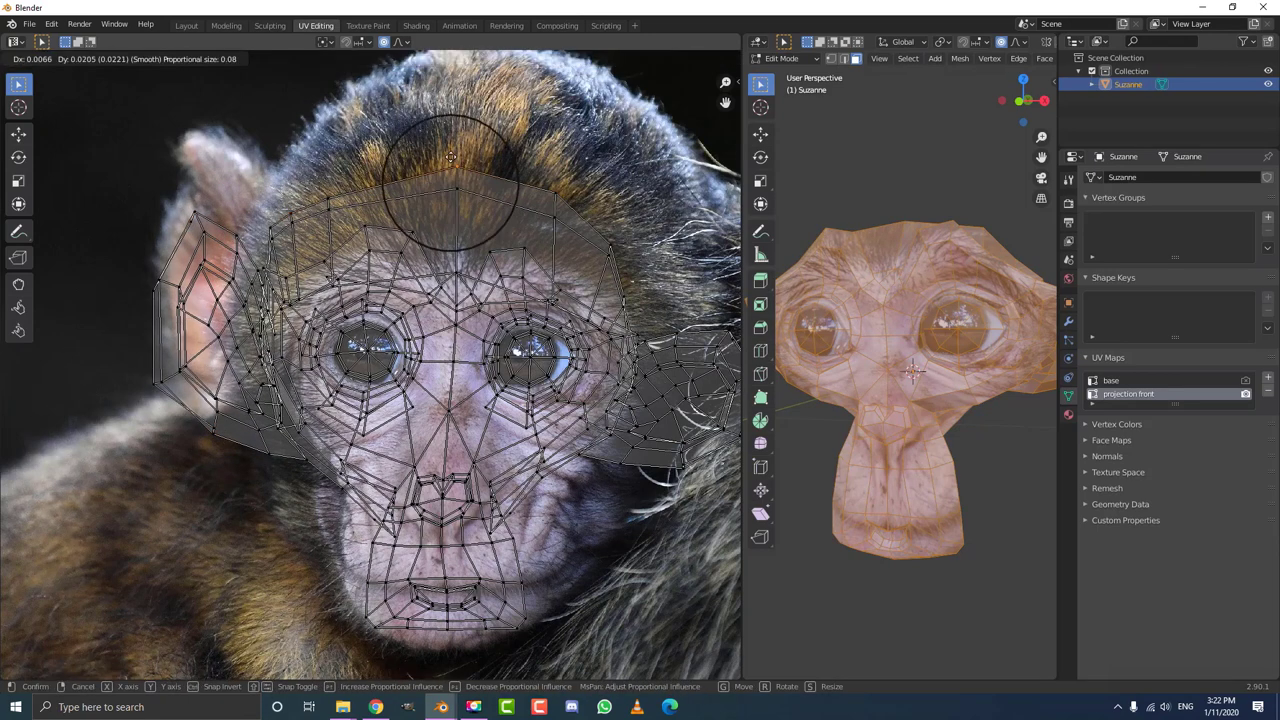
left_click(448, 162)
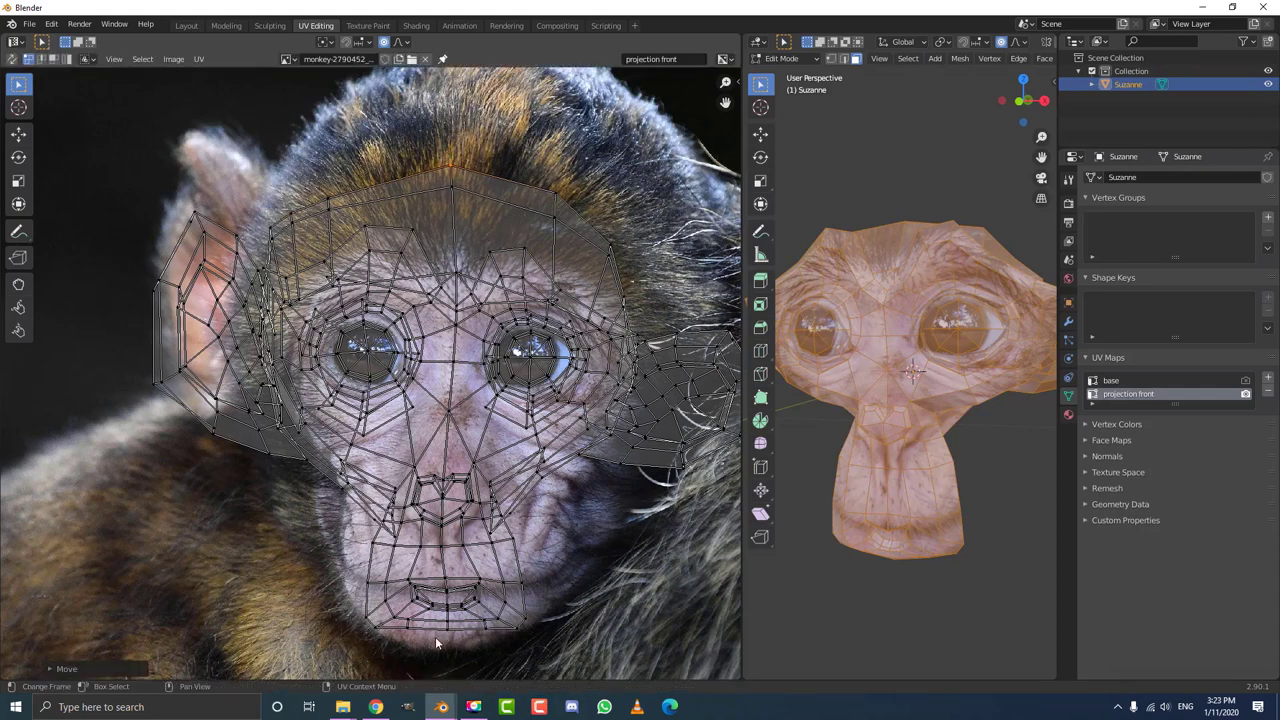
Move the bottom centre of the chin UVs down to the edge of the chin in the photo.
left_click(435, 645)
key("g")
left_click(437, 655)
Spread the UVs on both sides of the nose outward to match the photo, using a proportional size of about 0.14.
left_click(513, 522)
key("g")
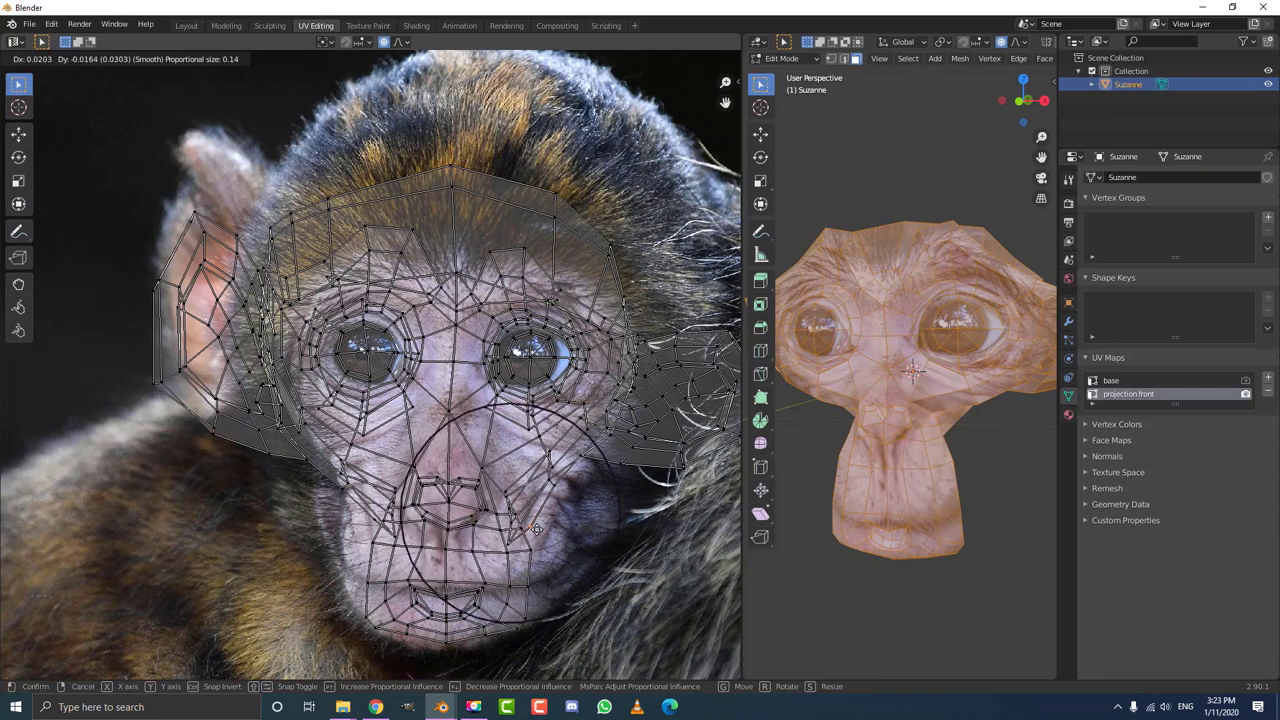
left_click(536, 529)
key("g")
left_click(411, 510)
left_click(409, 513)
key("g")
left_click(462, 450)
Shift the brow UVs slightly above the eye on the photo's right side with a proportional size of about 0.14.
left_click(517, 316)
key("g")
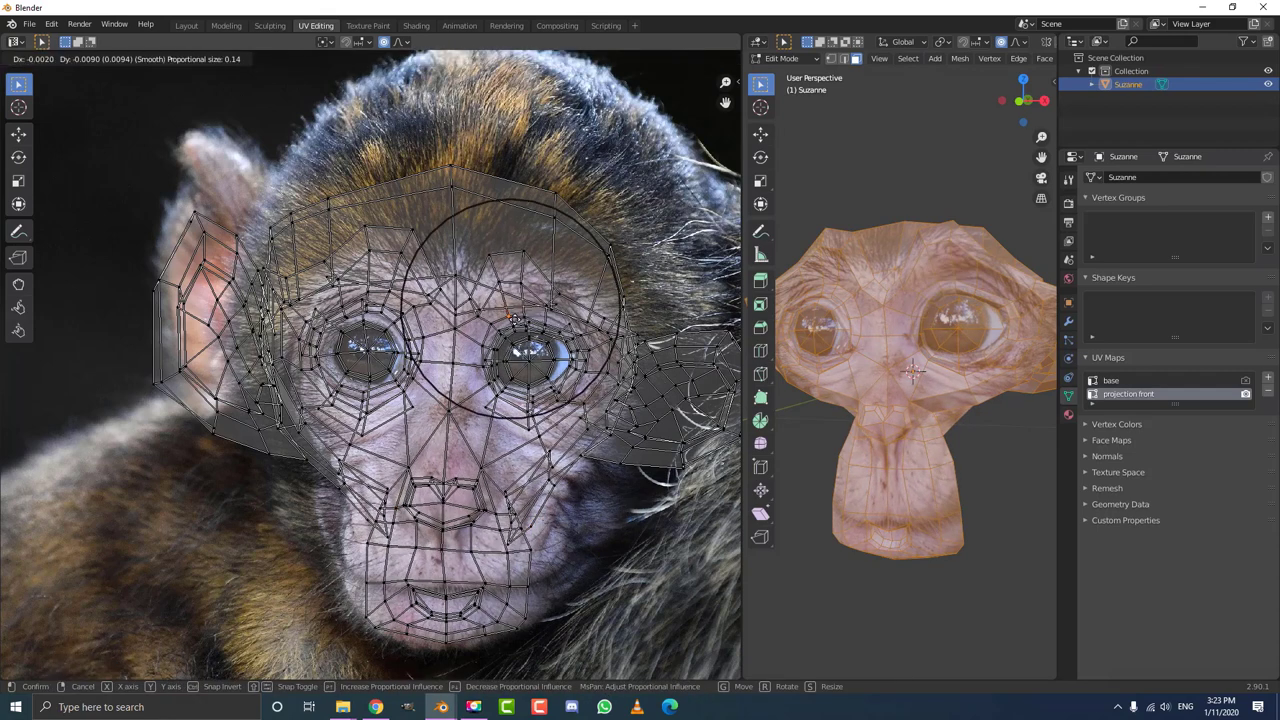
left_click(510, 316)
middle_click_drag(900, 370, 916, 370)
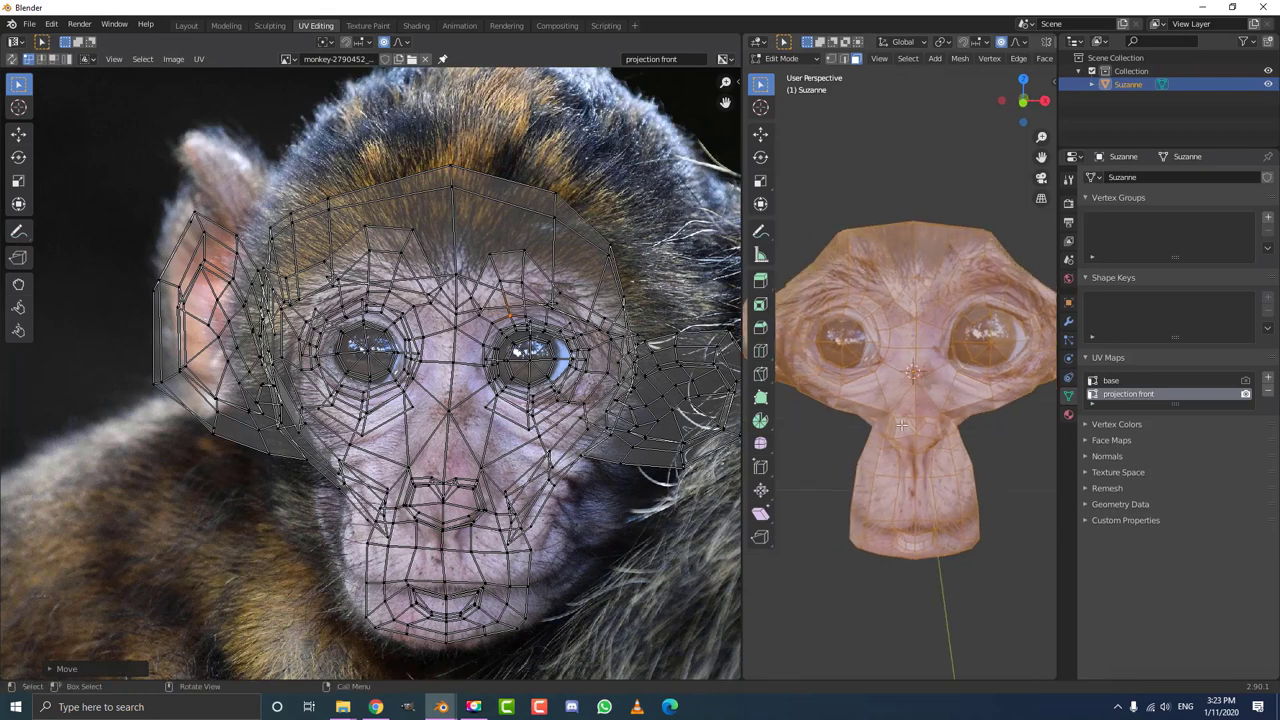
Adjust the UVs at the outer and inner corners of the eye on the photo's left side to fit its shape.
left_click(314, 360)
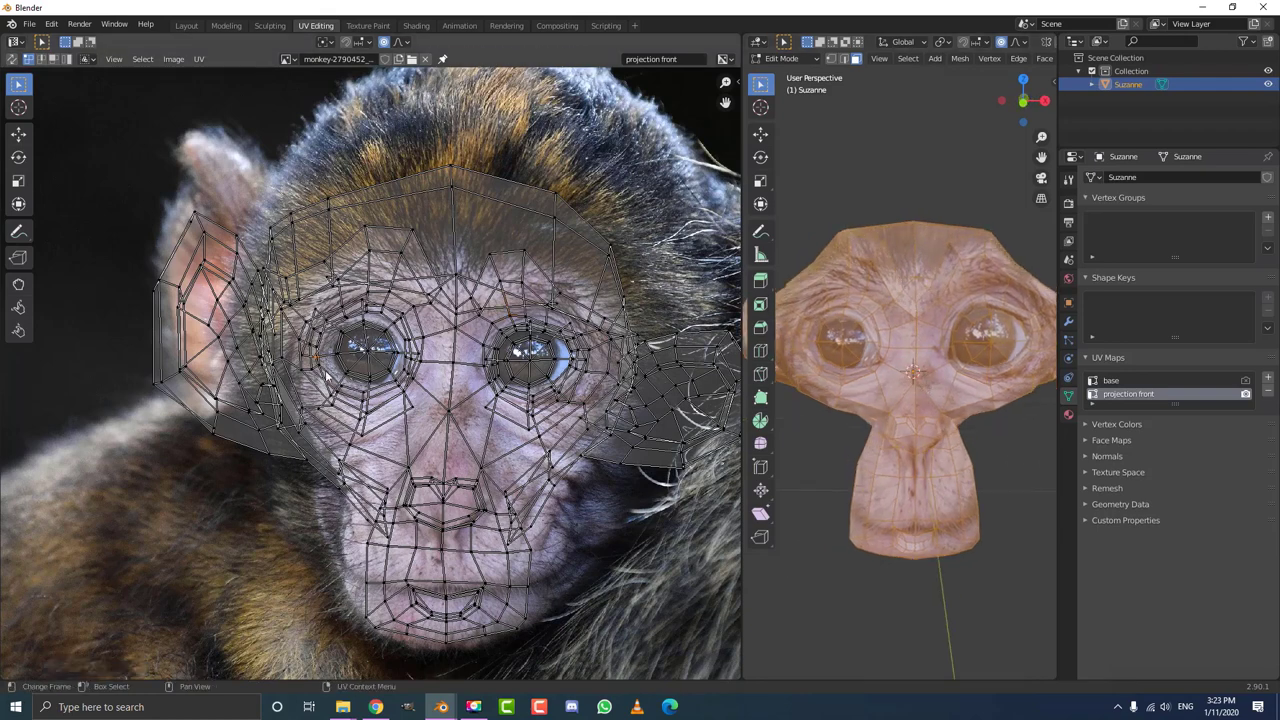
key("g")
left_click(312, 370)
key("g")
left_click(419, 358)
left_click(424, 360)
key("g")
left_click(427, 362)
key("g")
left_click(526, 428)
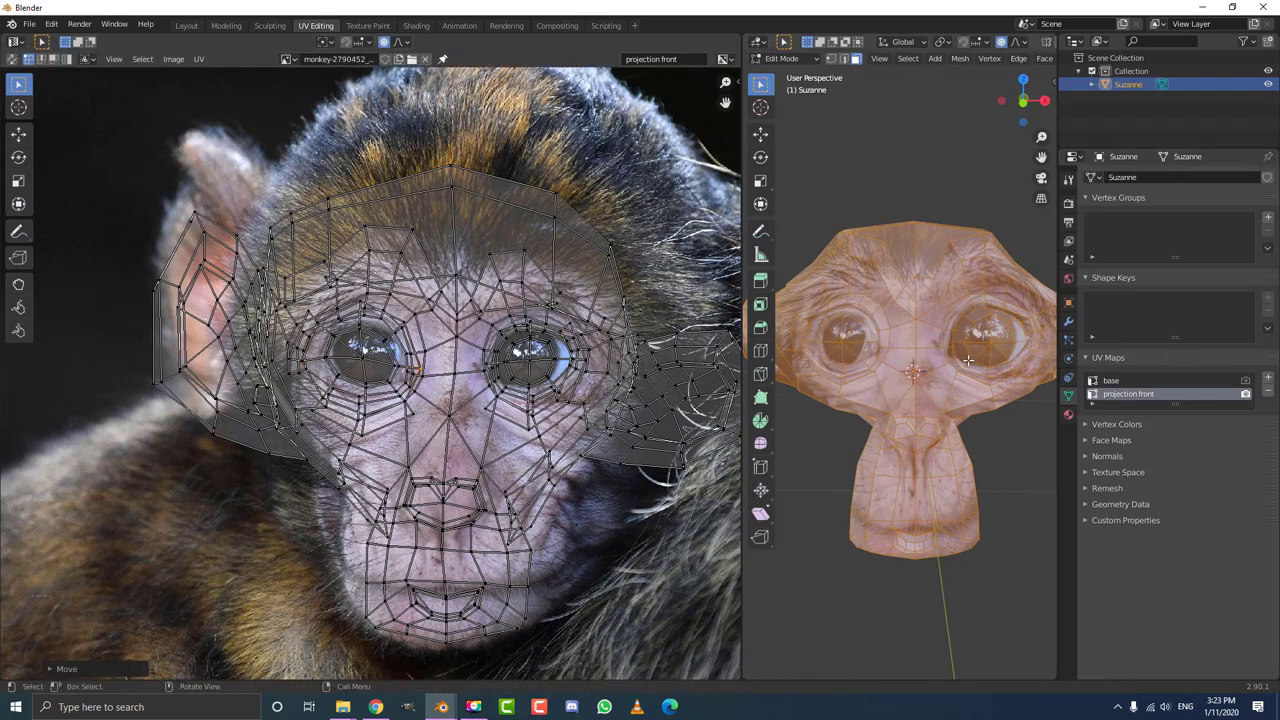
Switch to Object Mode and inspect the textured monkey head from the front.
scroll(954, 356, "down", 3)
mouse_move(954, 356)
middle_mouse_down()
mouse_move(999, 351)
mouse_move(951, 378)
mouse_move(951, 394)
mouse_move(951, 368)
mouse_move(966, 364)
mouse_move(937, 362)
middle_mouse_up()
key("Tab")
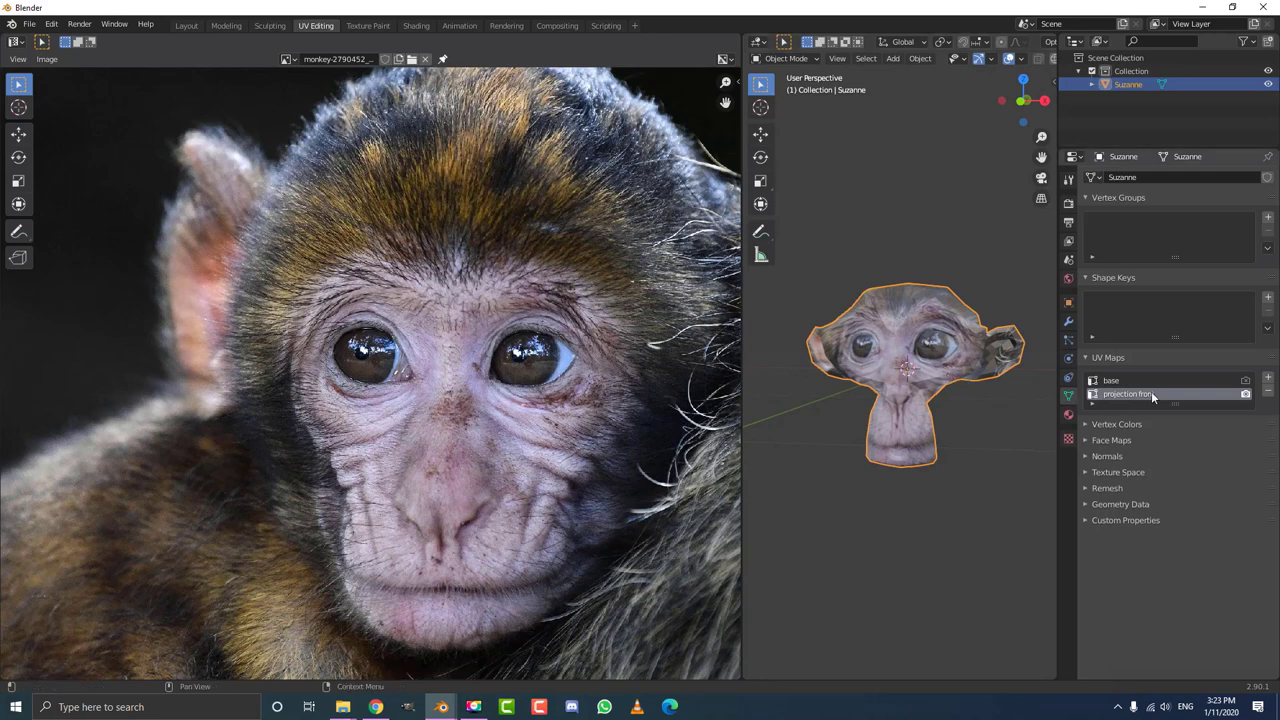
Return to Edit Mode and make the base UV map active for editing.
scroll(483, 362, "down", 3)
key("Tab")
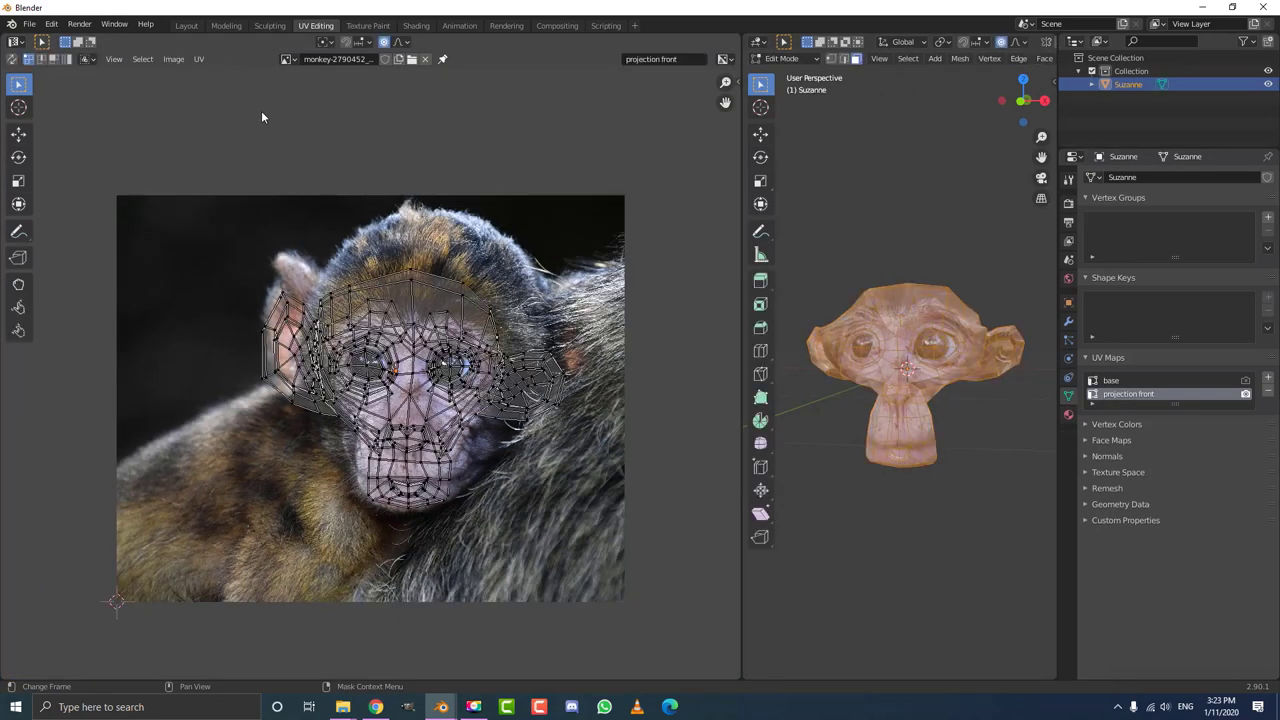
left_click(1112, 381)
key("ctrl+p")
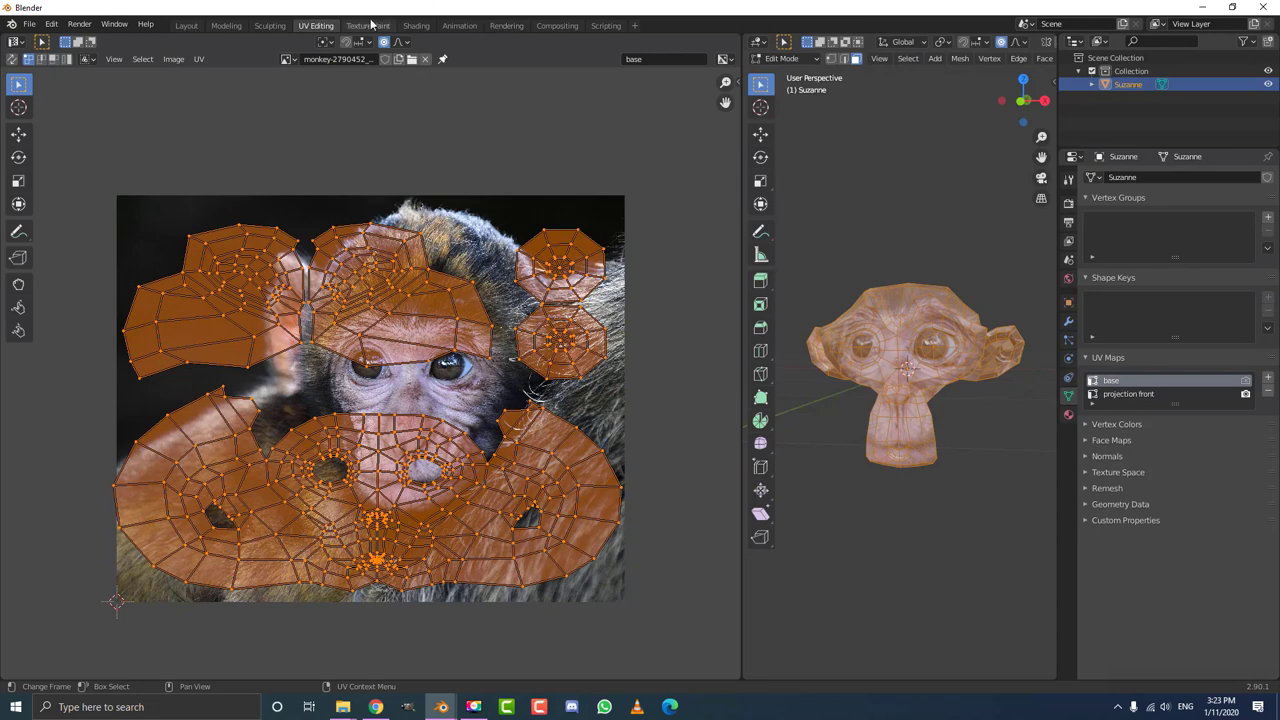
Switch to the Texture Paint workspace and create a 1024 x 1024 px image with the UV Grid generated type.
left_click(368, 25)
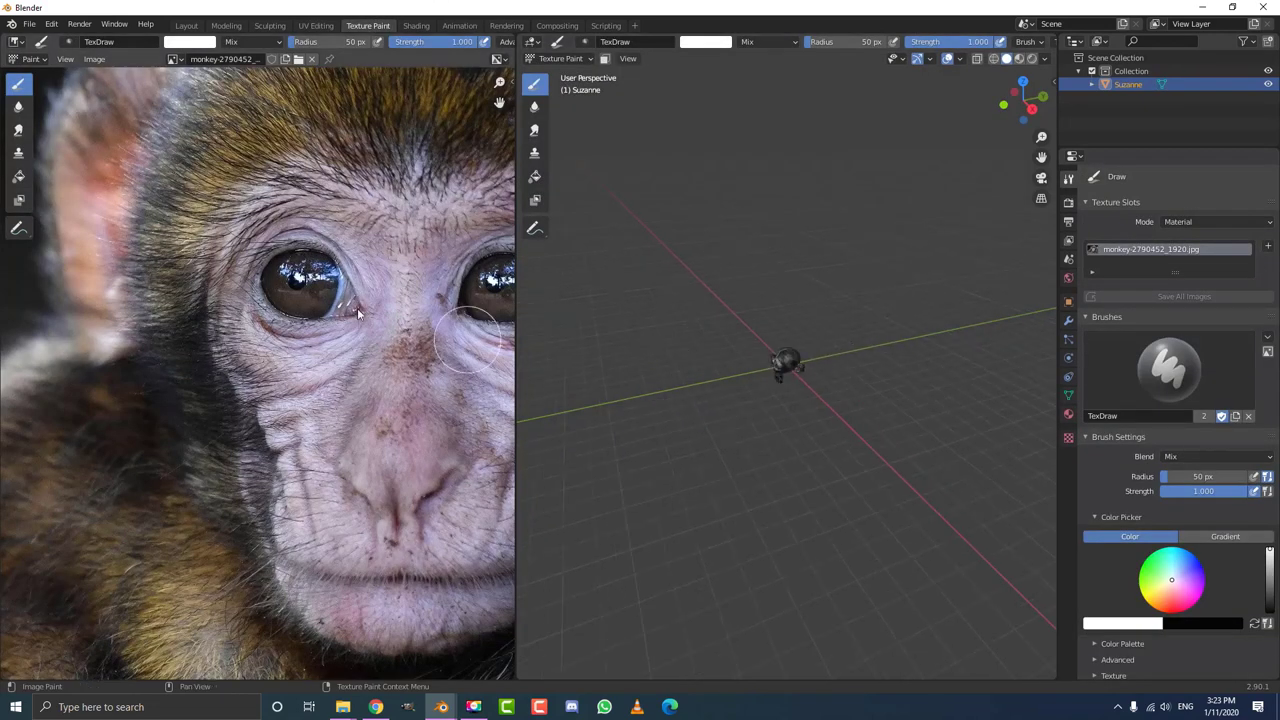
scroll(320, 305, "down", 7)
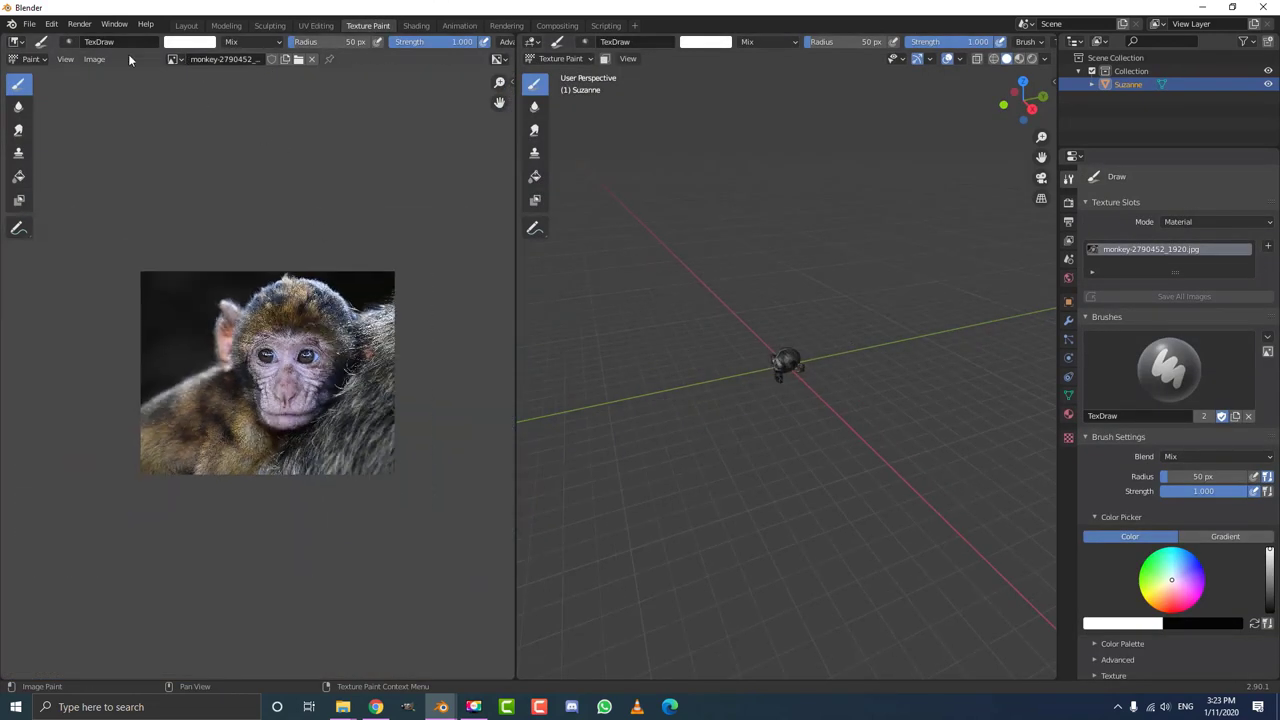
left_click(94, 59)
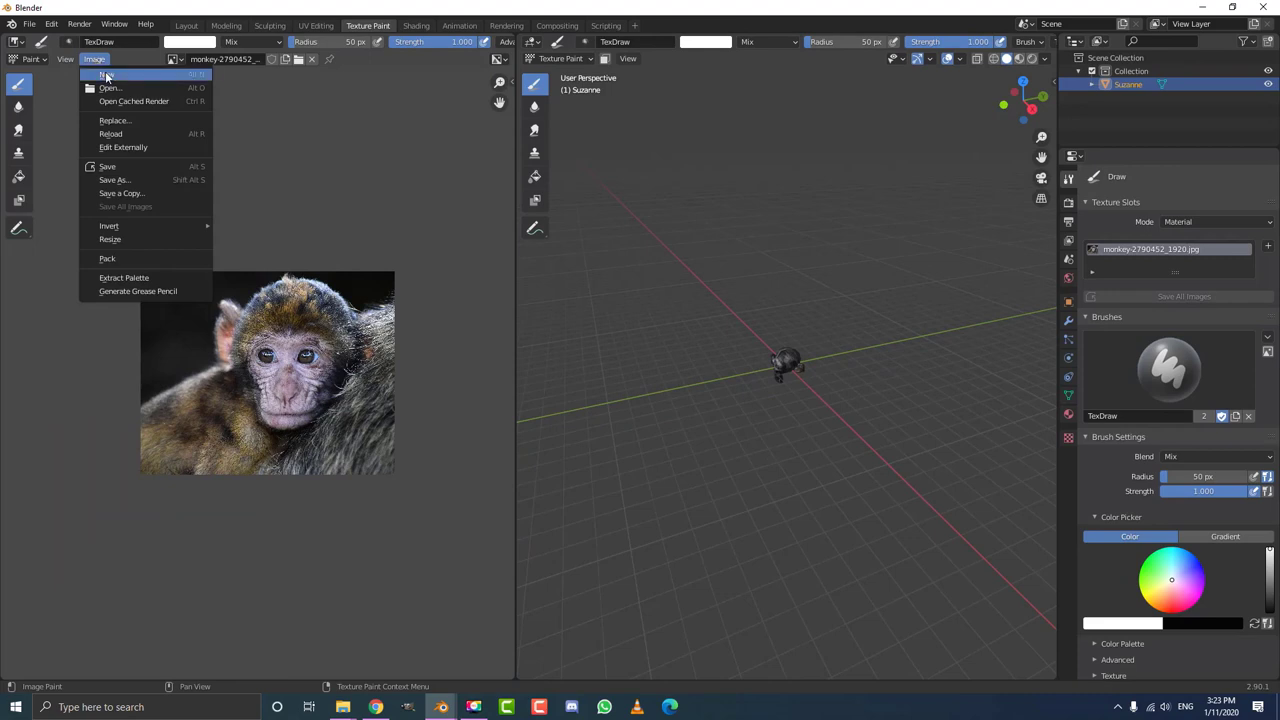
left_click(106, 75)
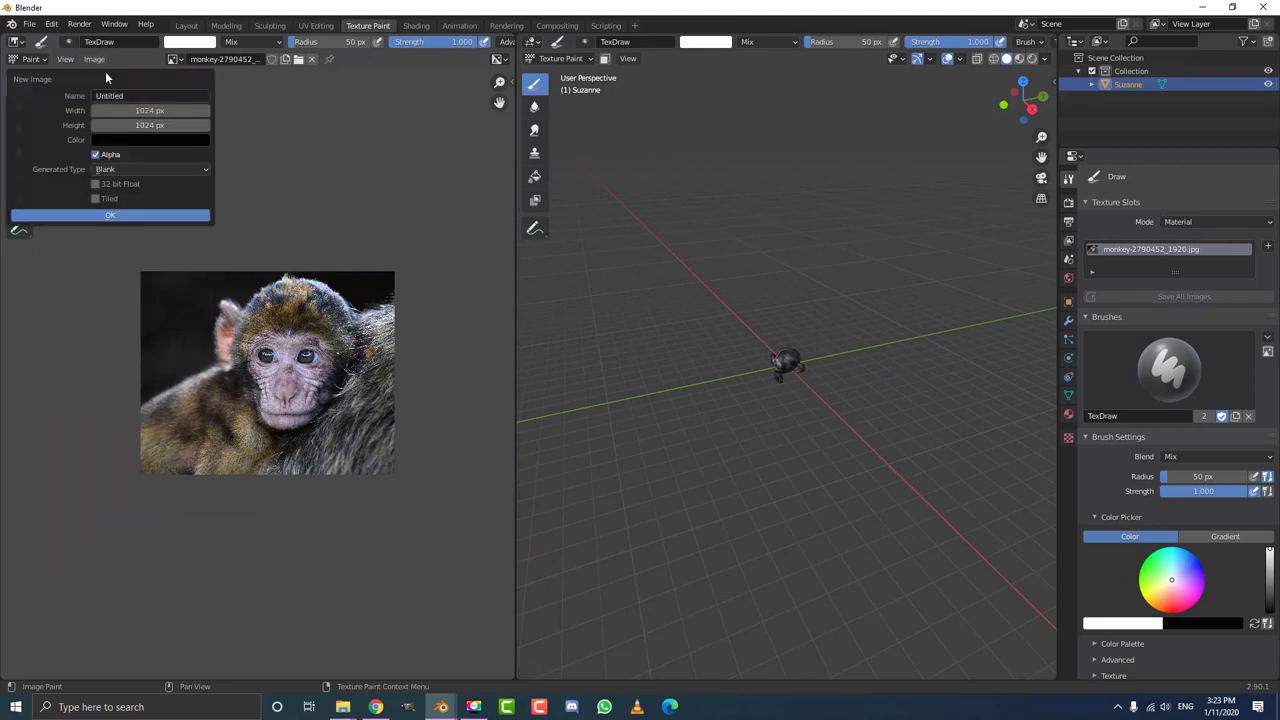
left_click(113, 173)
left_click(110, 199)
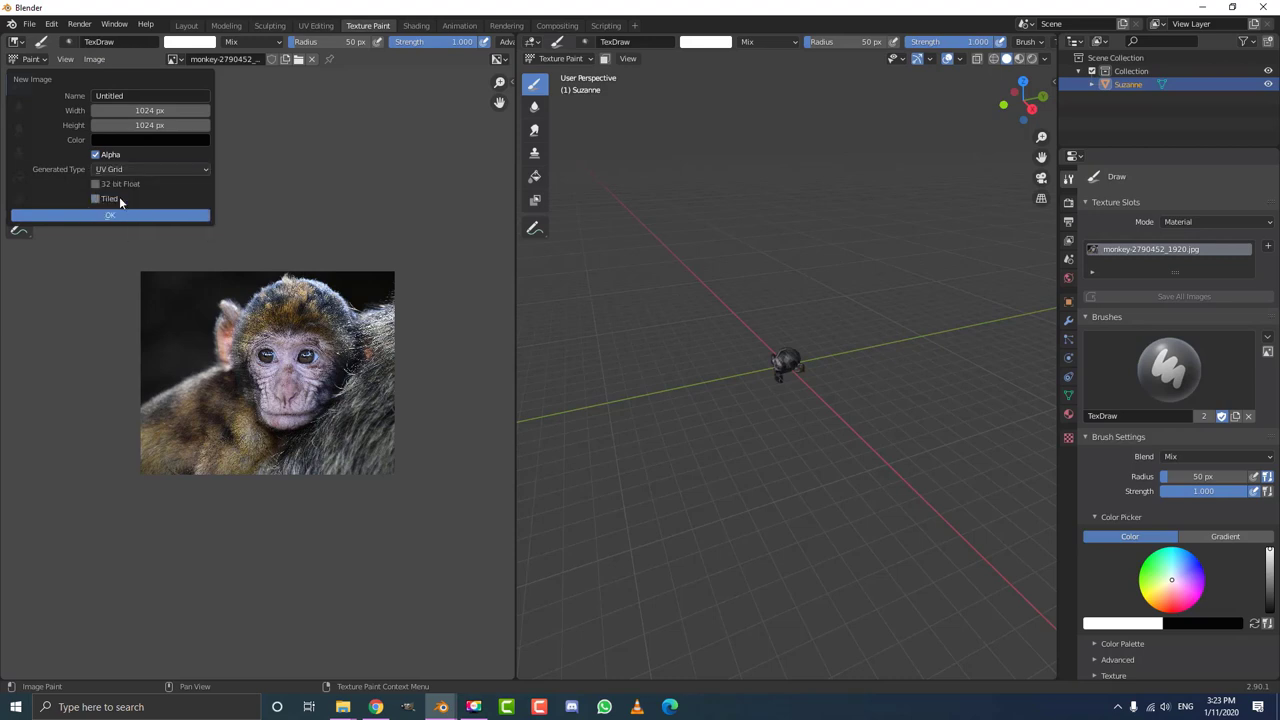
left_click(128, 214)
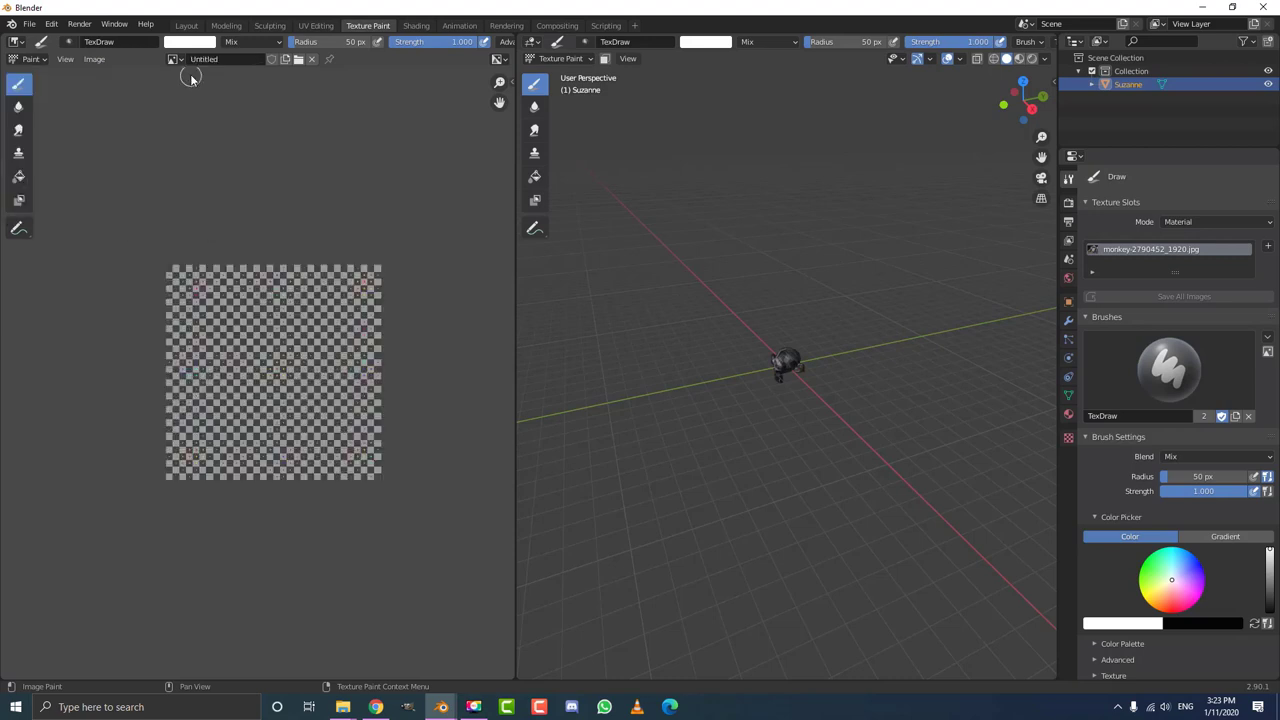
Rename the new grid image to base and save it to the Desktop as base.png.
scroll(257, 280, "up", 1)
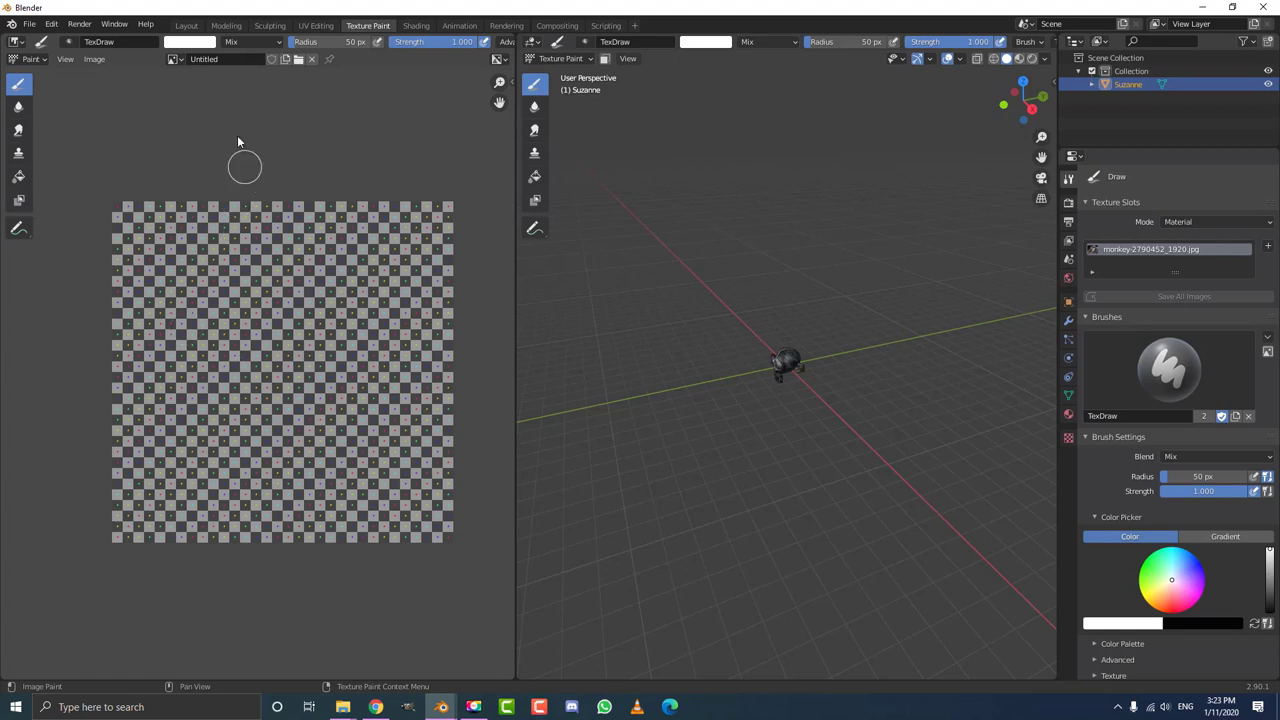
left_click(206, 60)
type("base")
key("Return")
left_click(94, 59)
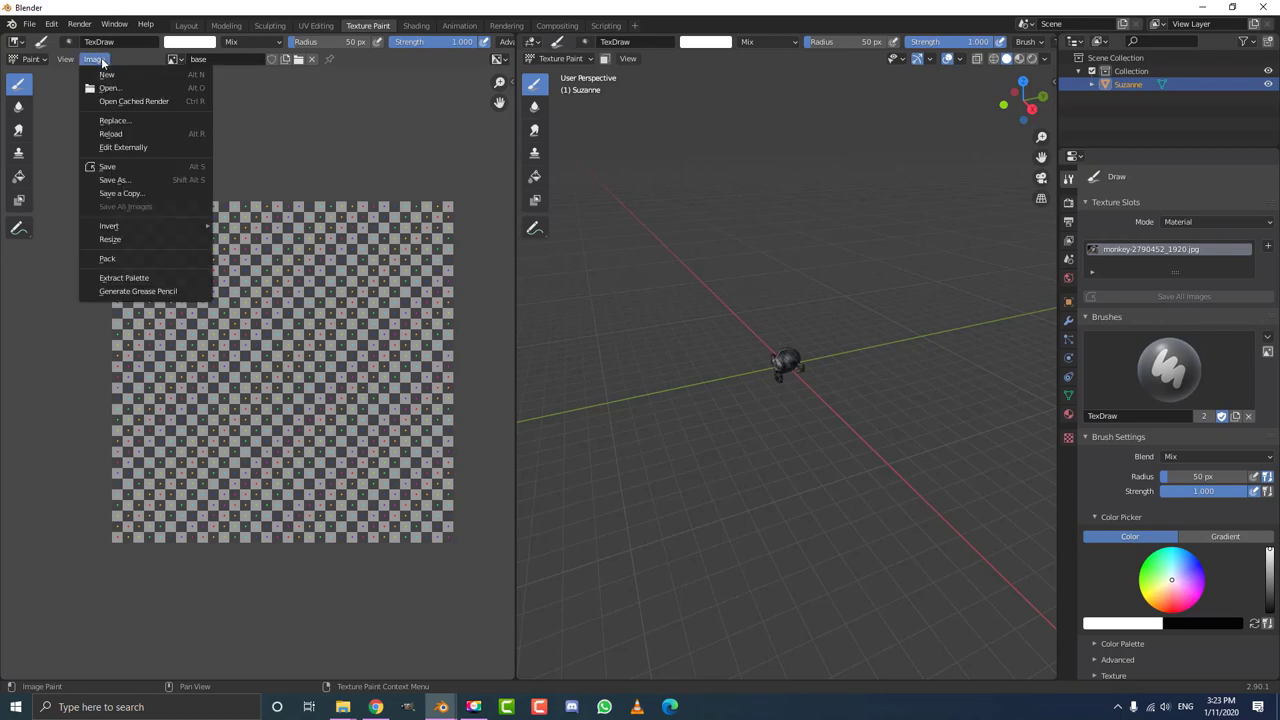
left_click(130, 183)
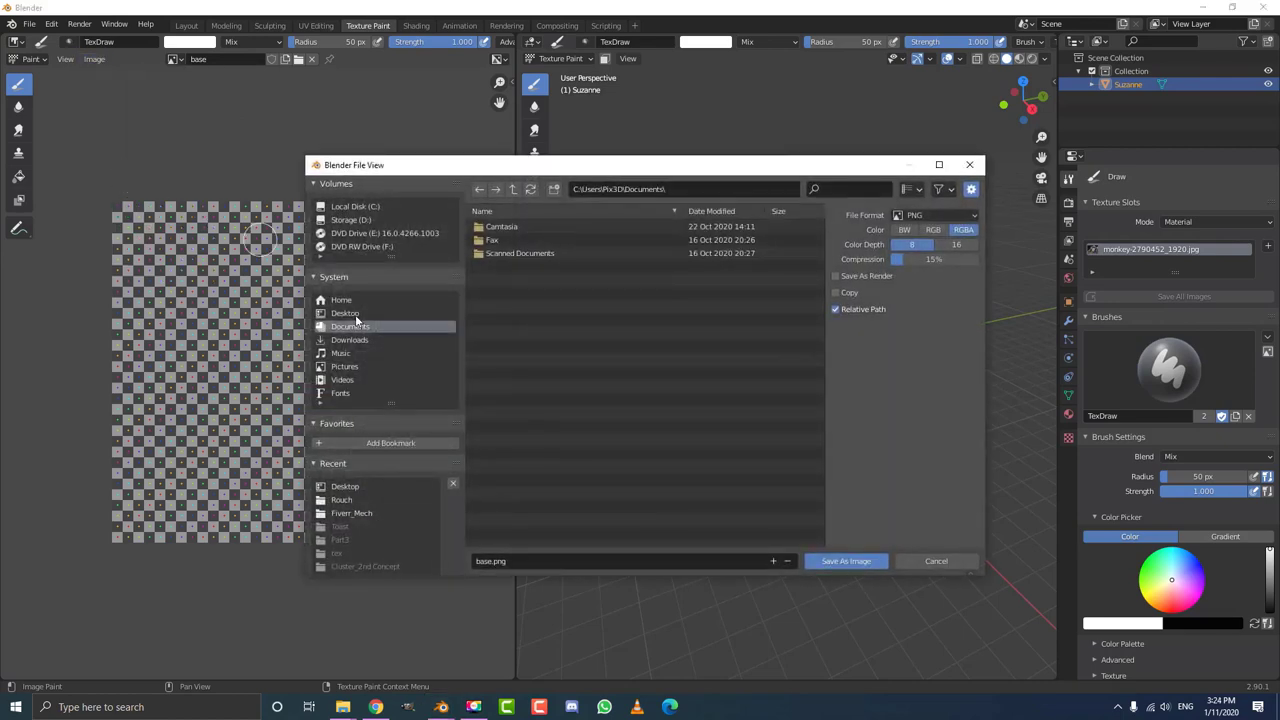
left_click(431, 313)
left_click(843, 561)
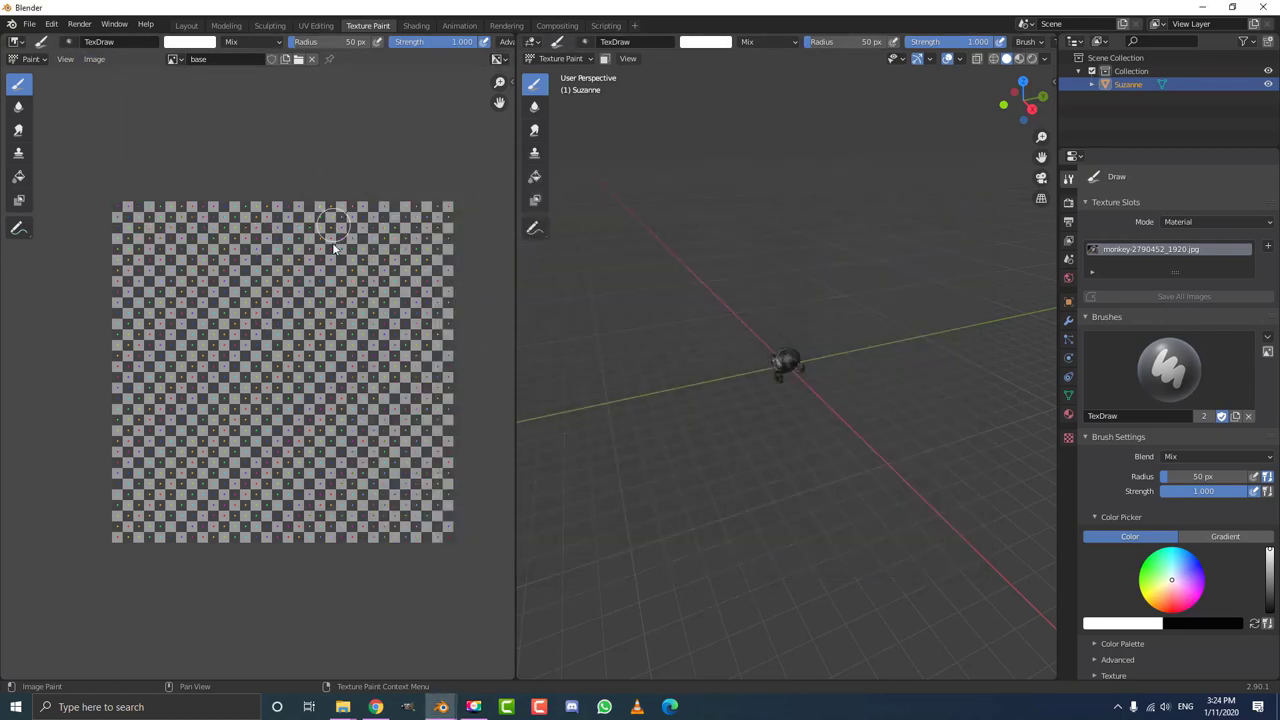
Show the monkey head from the front and display the active tool settings in a widened 3D view sidebar.
middle_click_drag(726, 372, 799, 324)
scroll(820, 320, "up", 3)
scroll(878, 198, "up", 3)
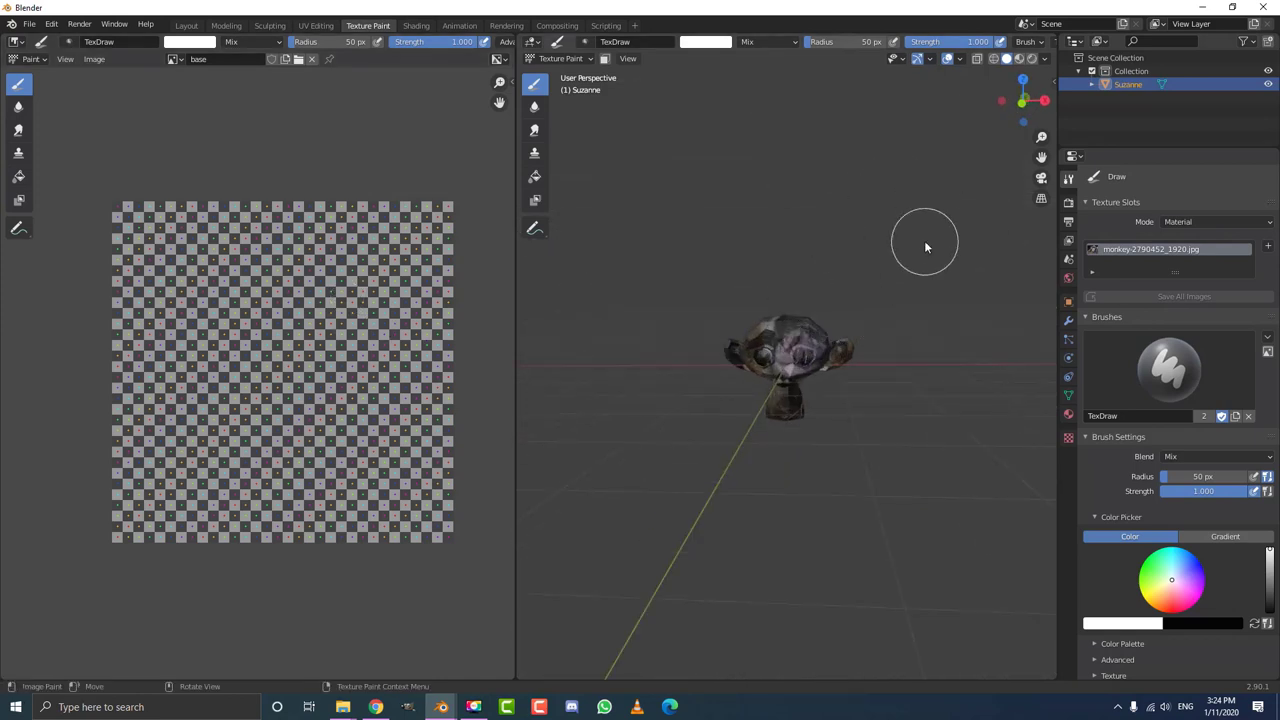
key("n")
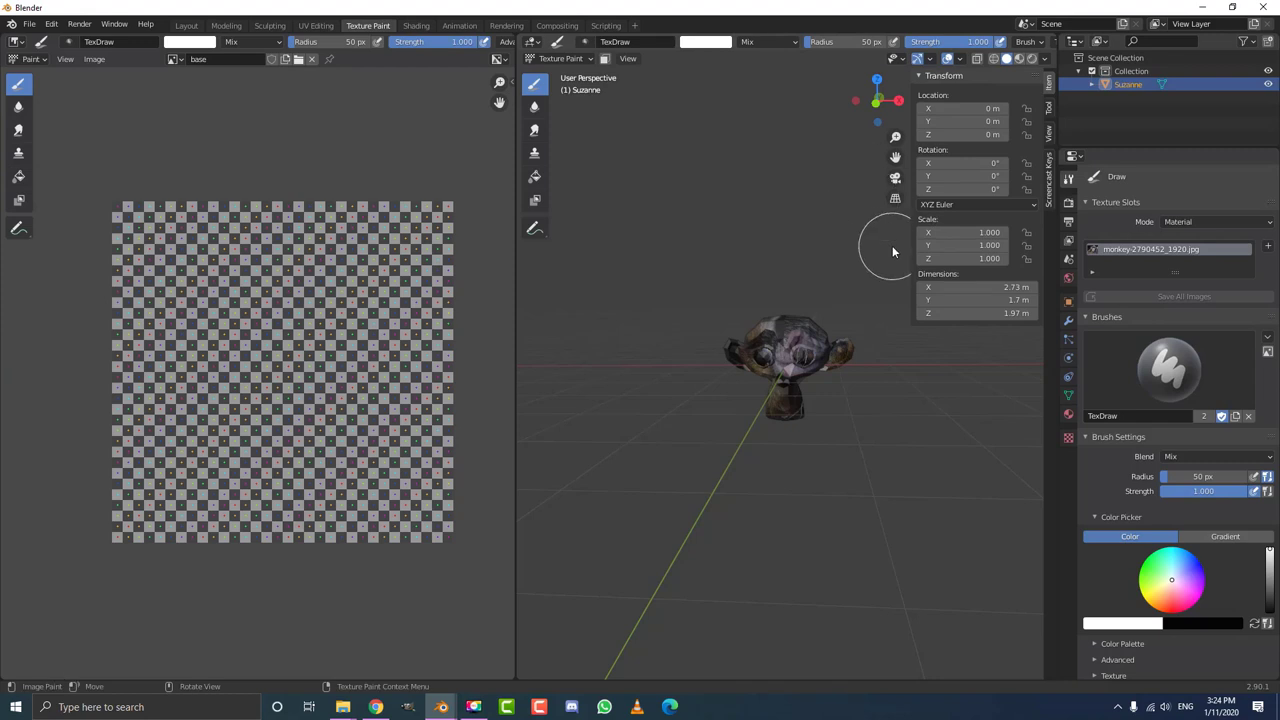
left_click(1049, 107)
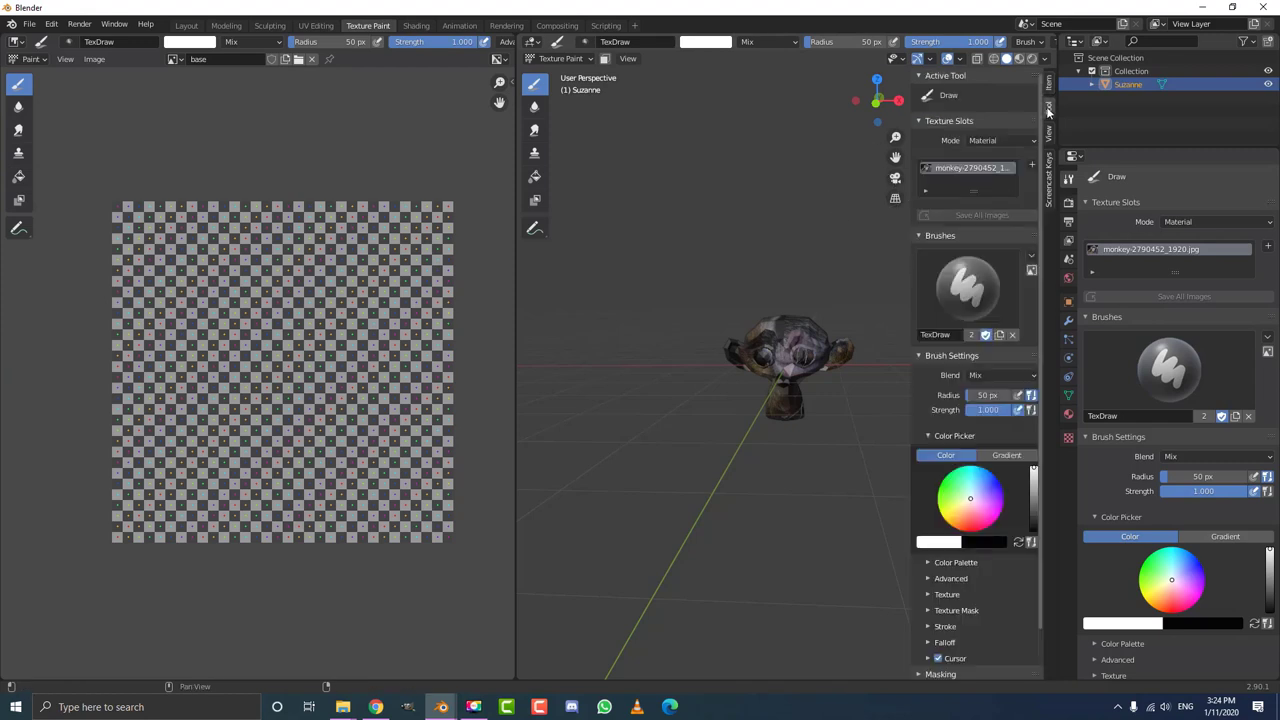
left_click_drag(910, 133, 878, 133)
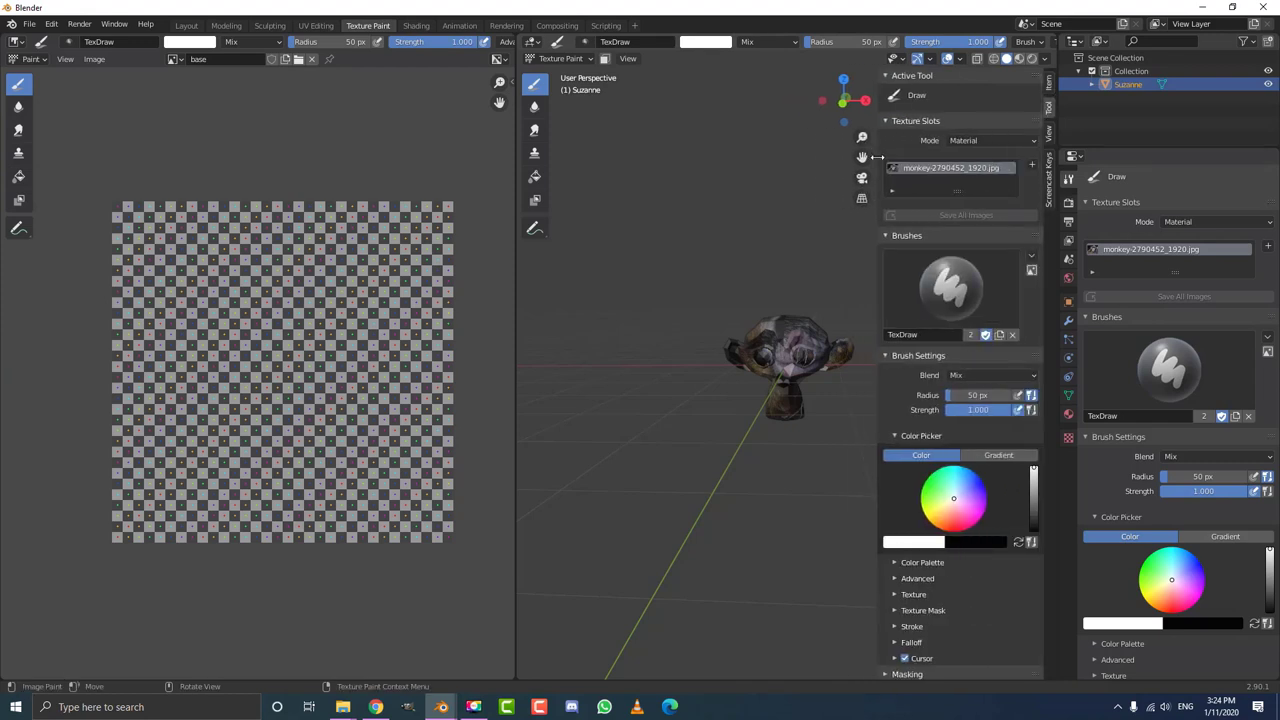
middle_click_drag(749, 279, 690, 290)
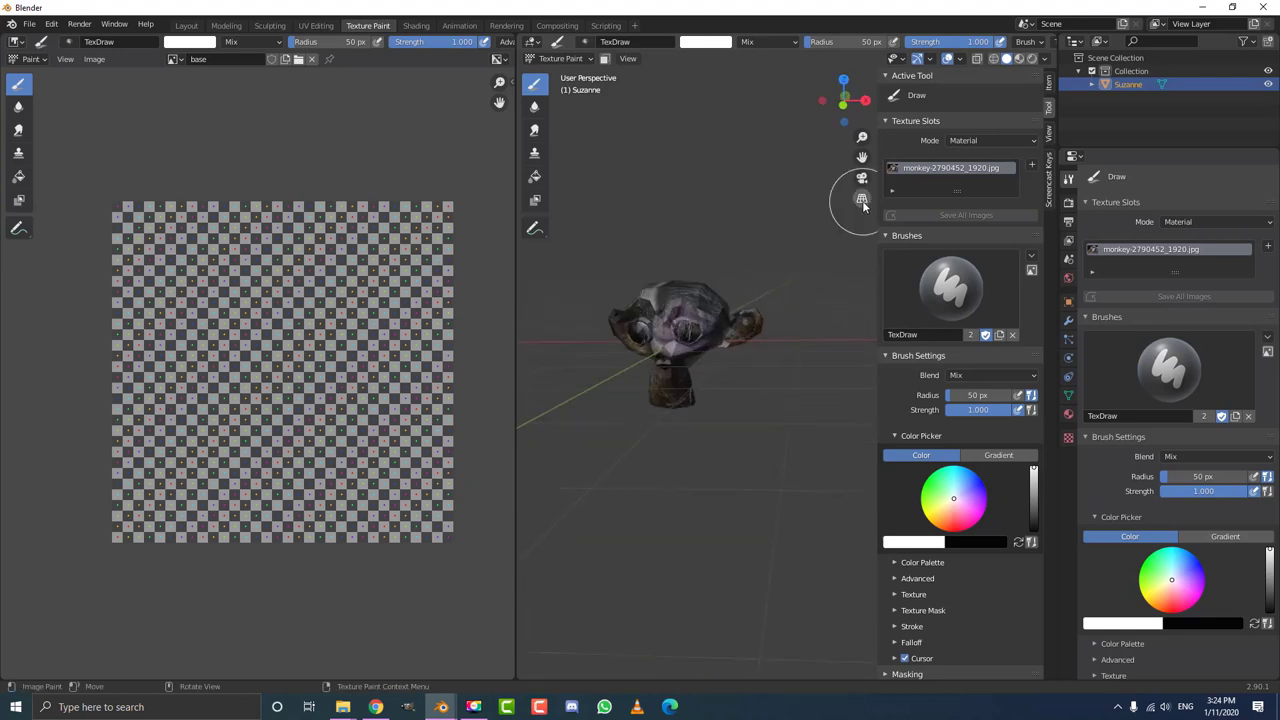
Set the texture slot mode to Single Image, using the base image and the base UV map as the paint target.
left_click(962, 140)
left_click(975, 171)
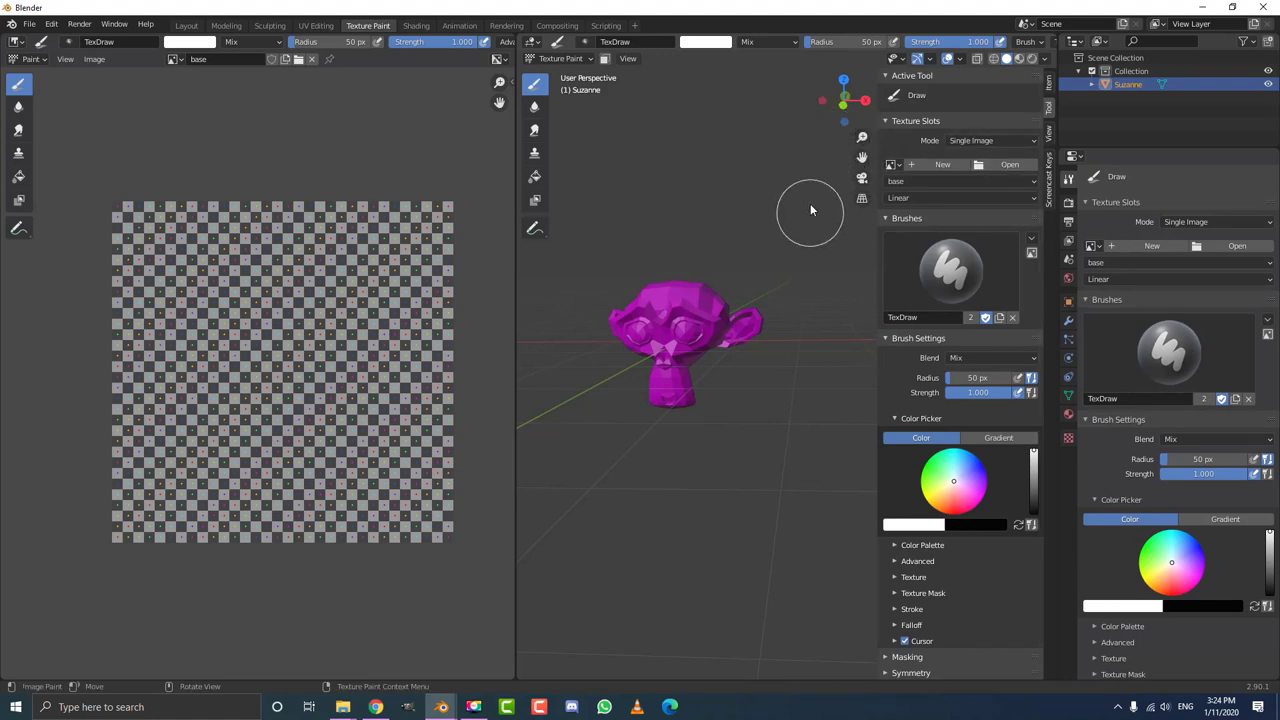
scroll(700, 230, "up", 2)
scroll(304, 349, "up", 3)
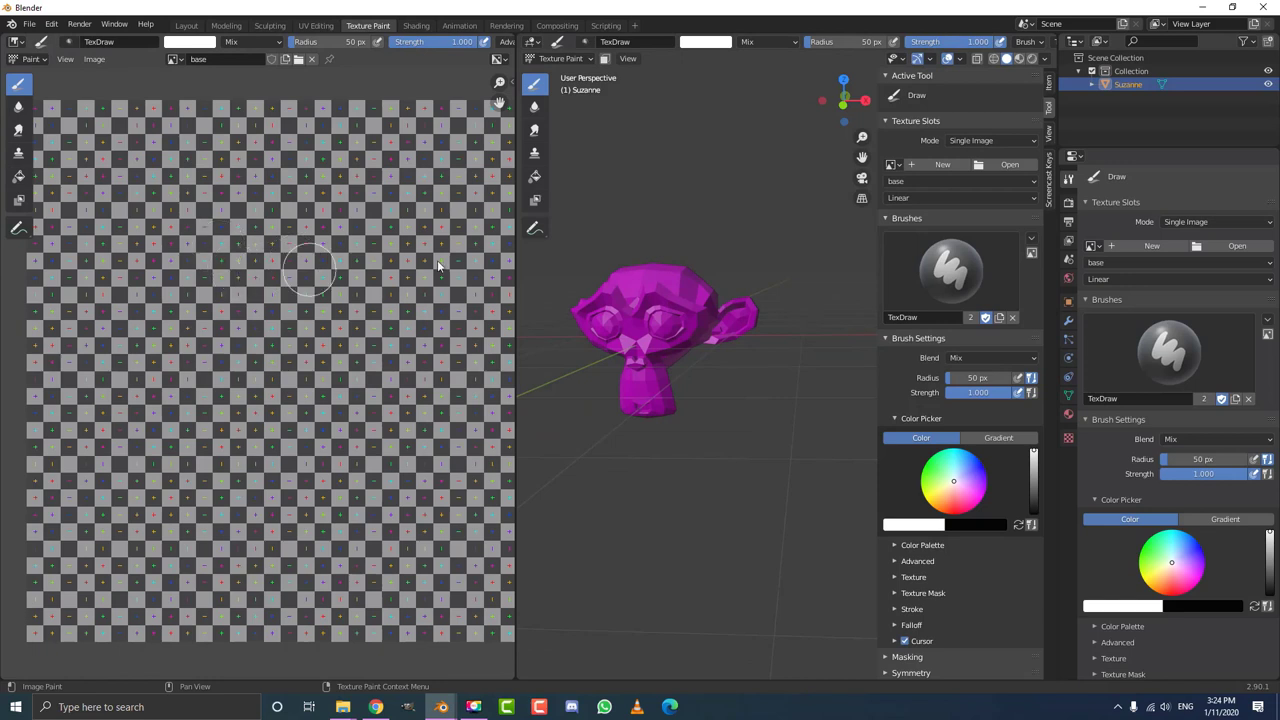
left_click(892, 165)
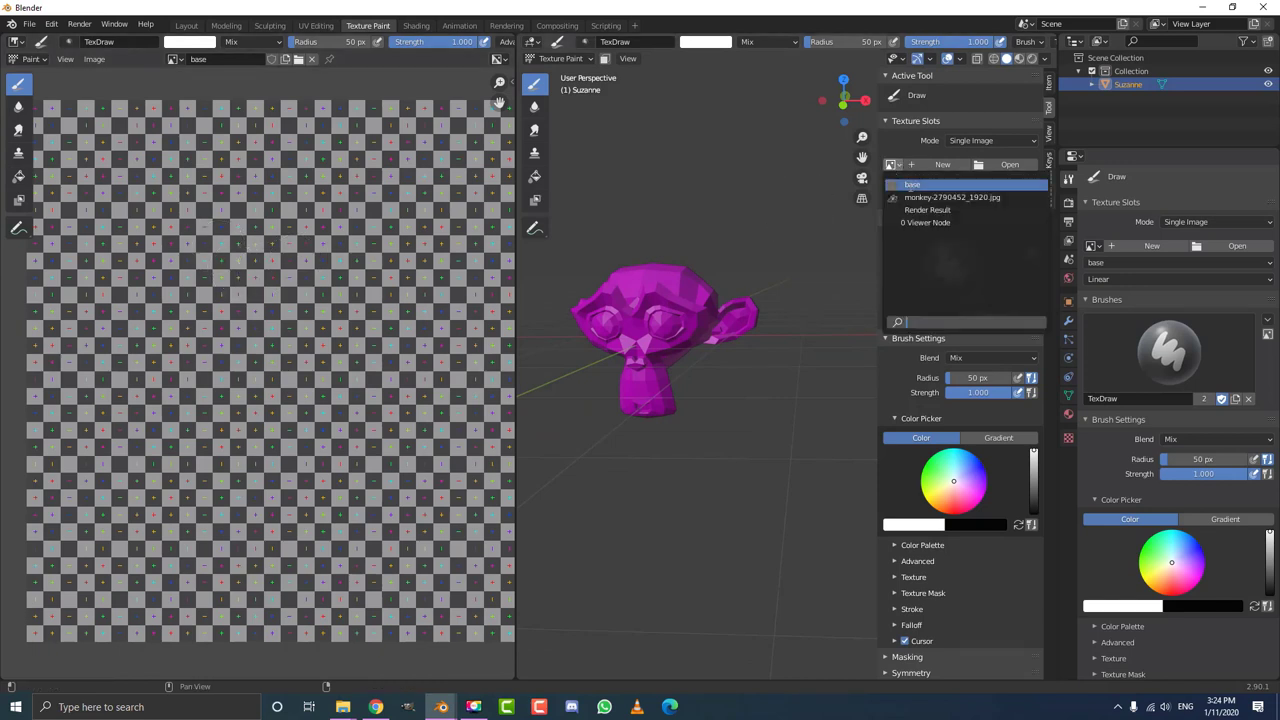
left_click(912, 185)
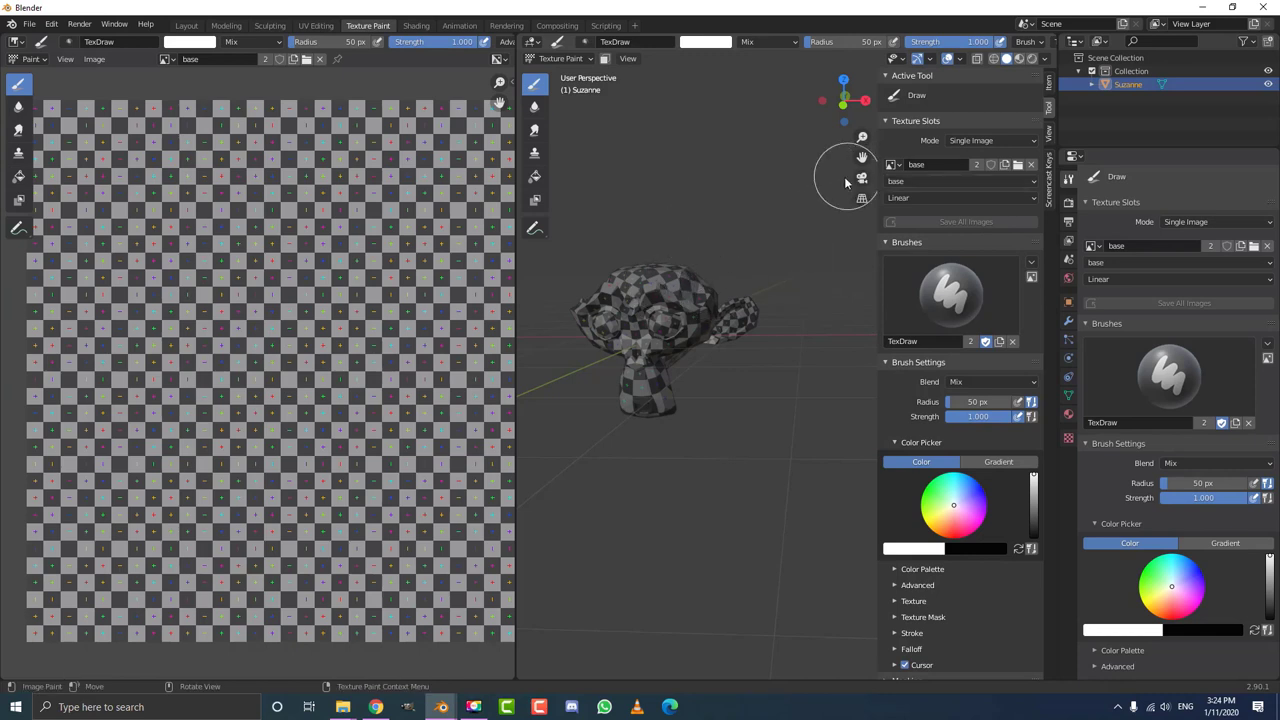
left_click(914, 184)
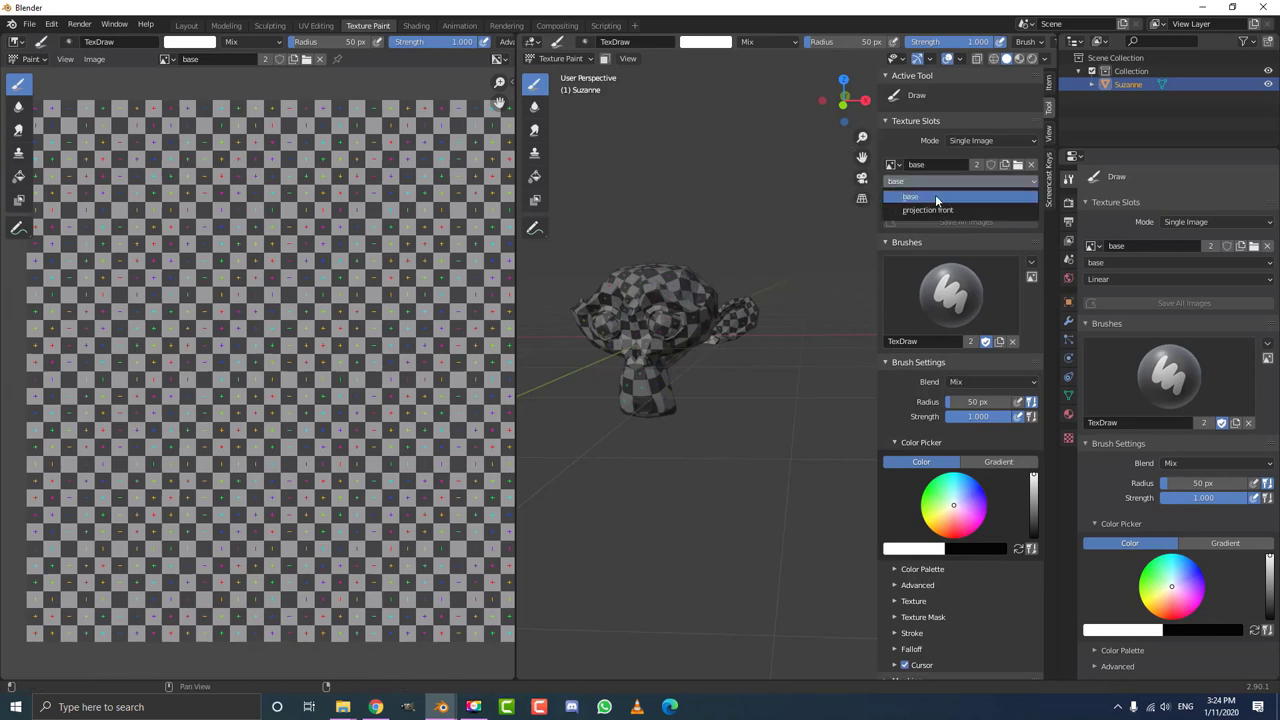
left_click(930, 196)
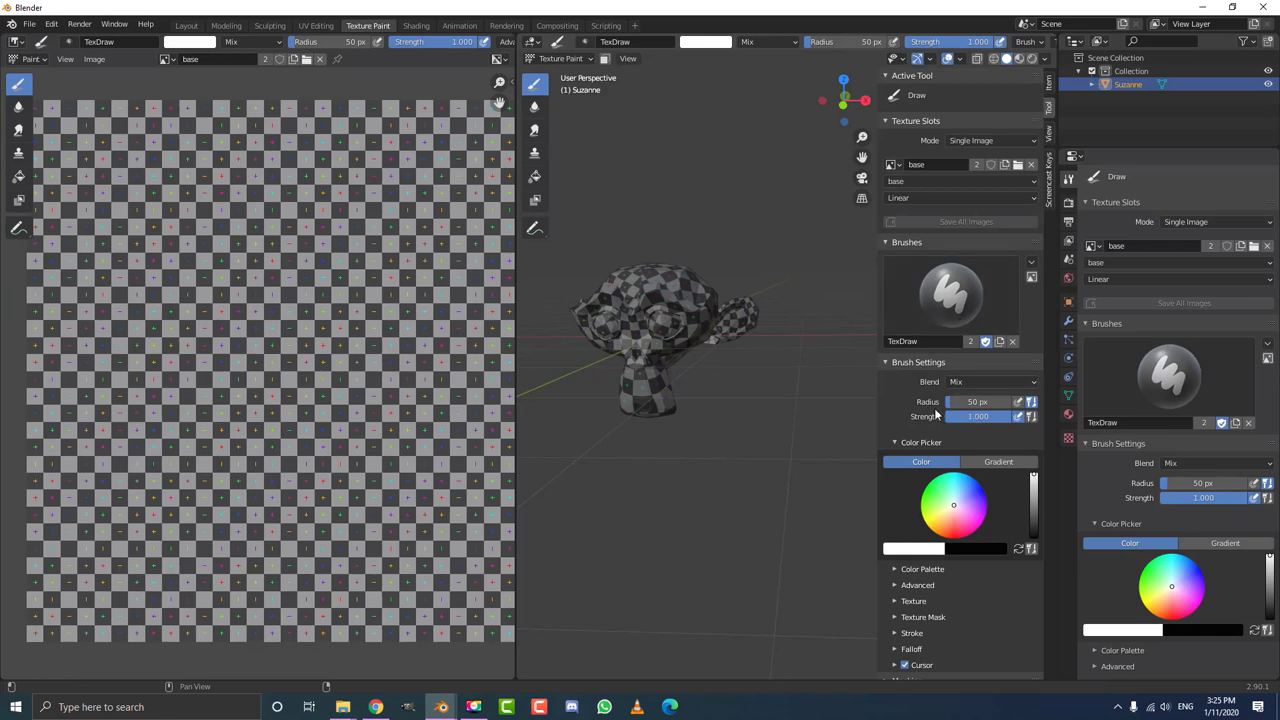
Set the Clone brush to clone from paint slot, with monkey-2790452_1920.jpg as source image and projection front as source UV map.
left_click(534, 153)
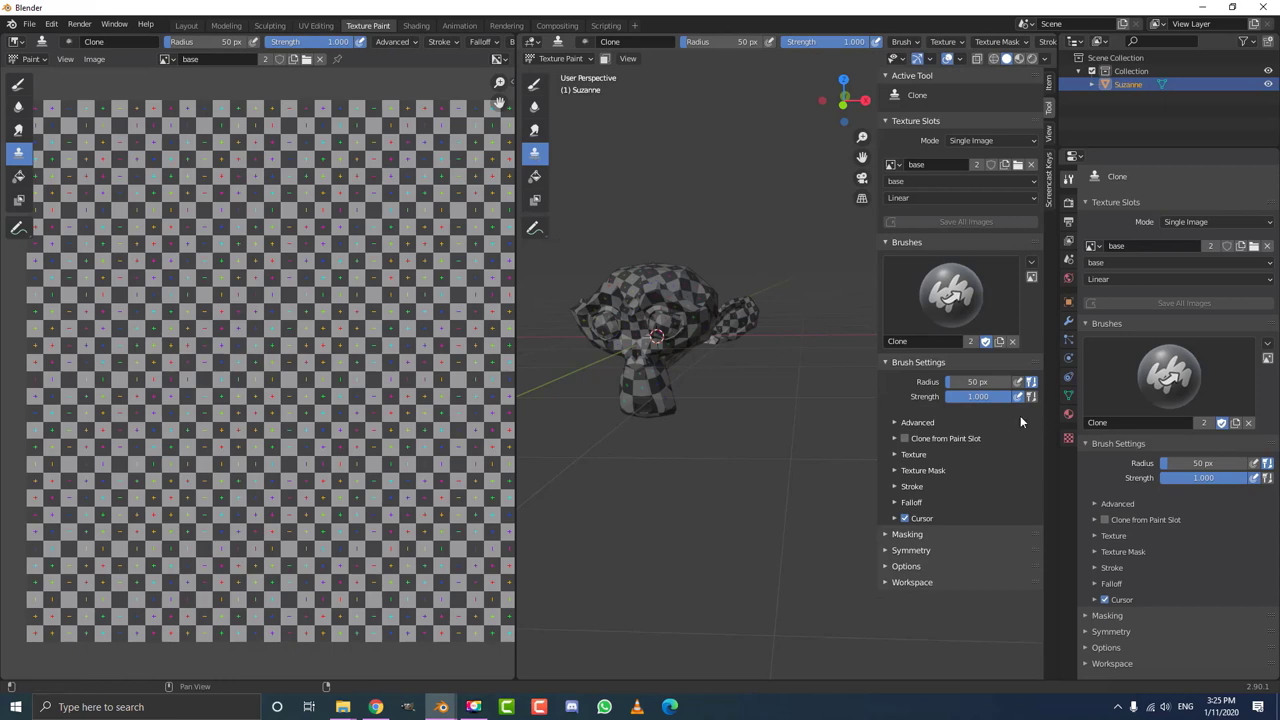
left_click(904, 438)
left_click(896, 440)
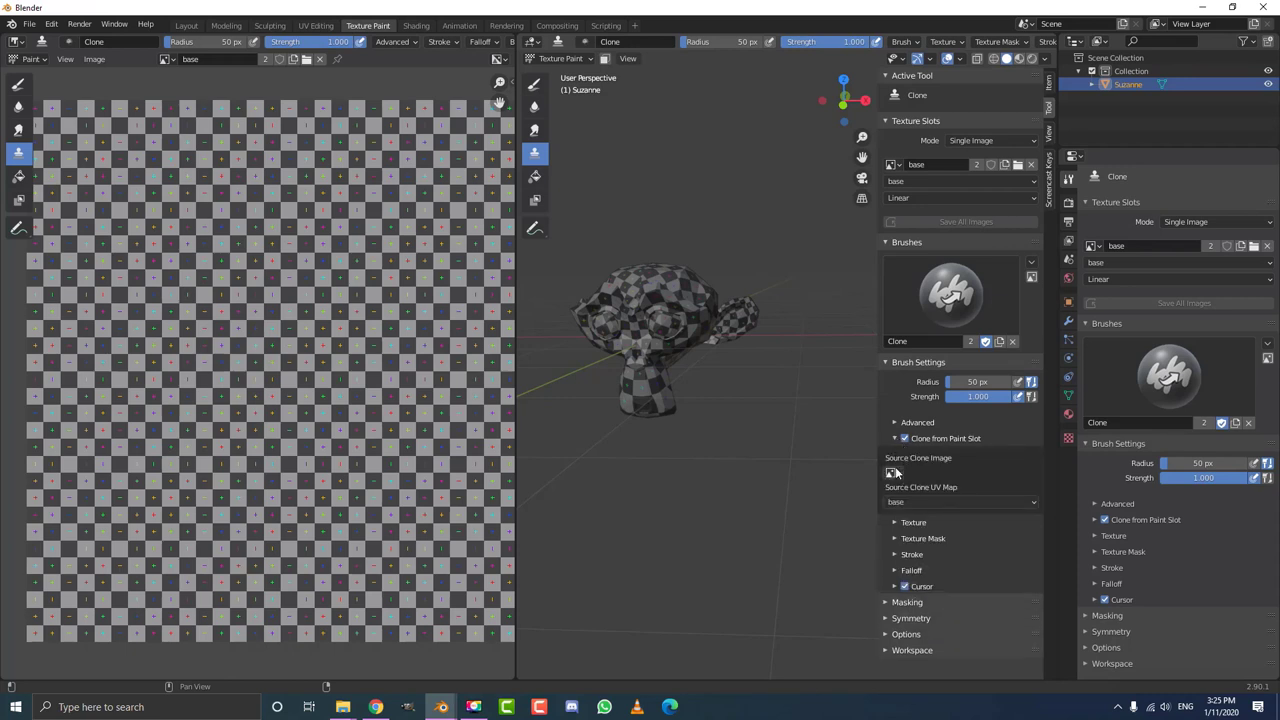
left_click(891, 472)
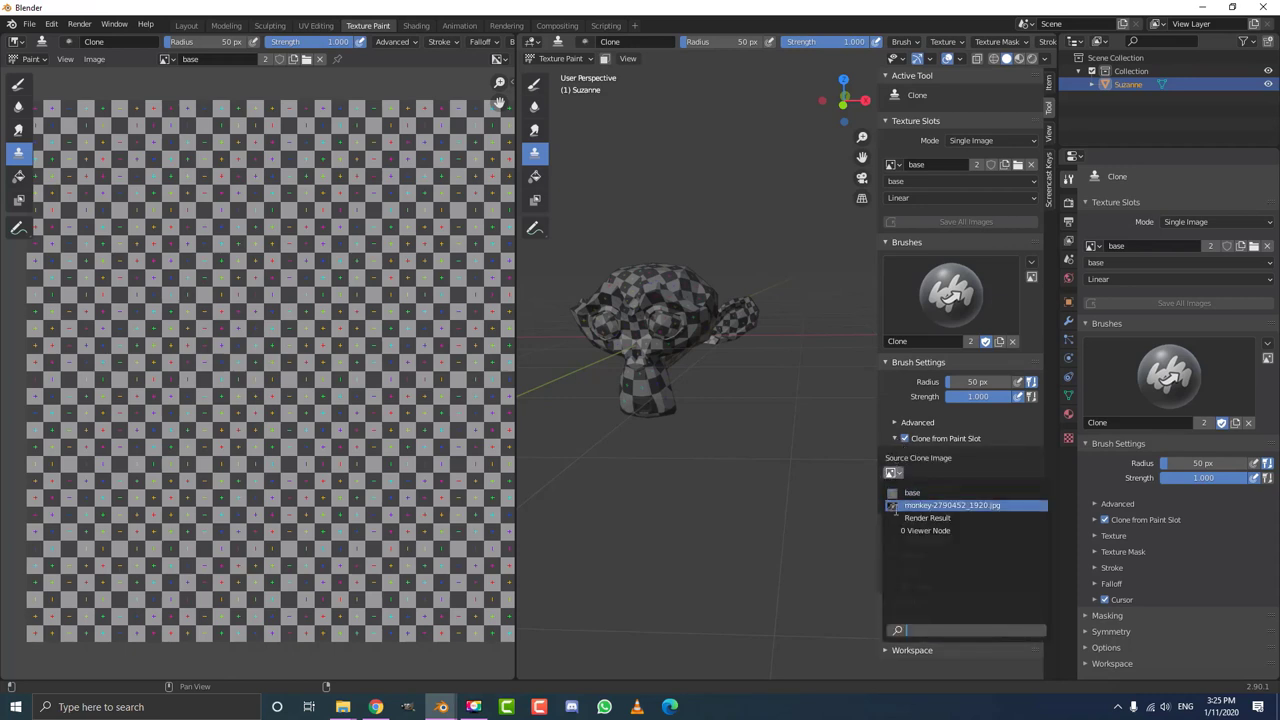
left_click(934, 504)
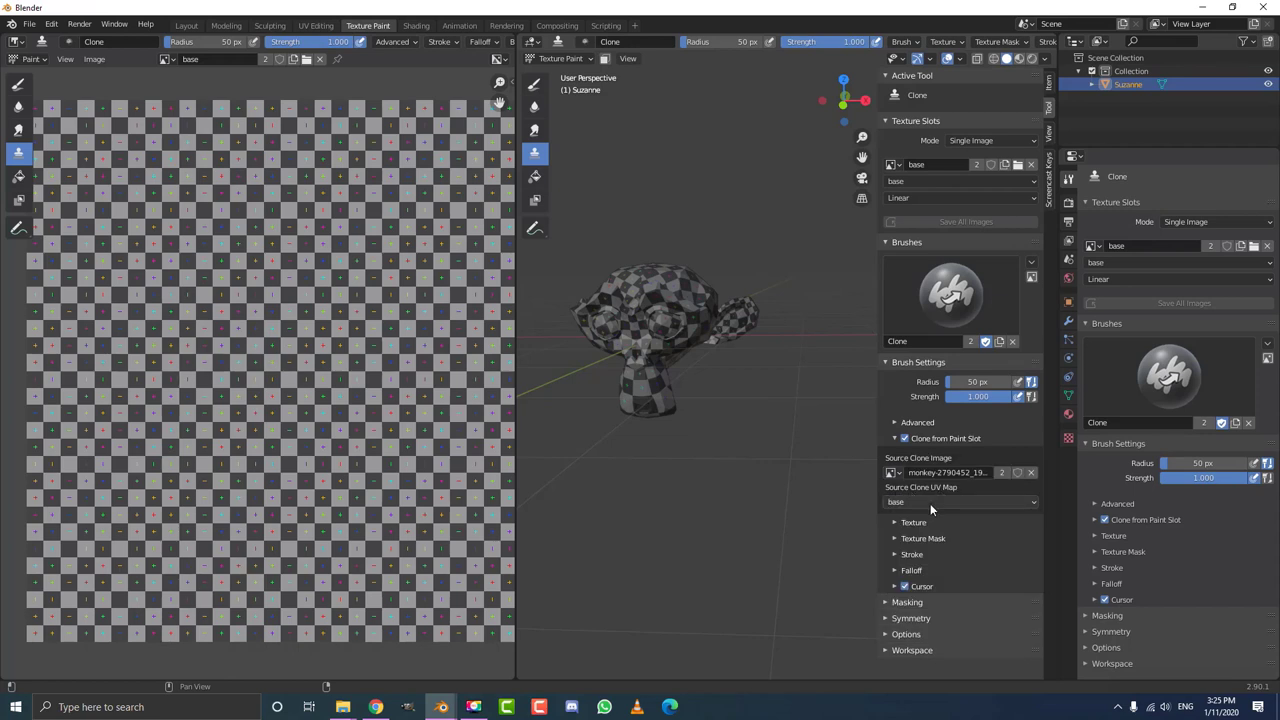
left_click(930, 502)
left_click(953, 533)
left_click(893, 166)
left_click(951, 183)
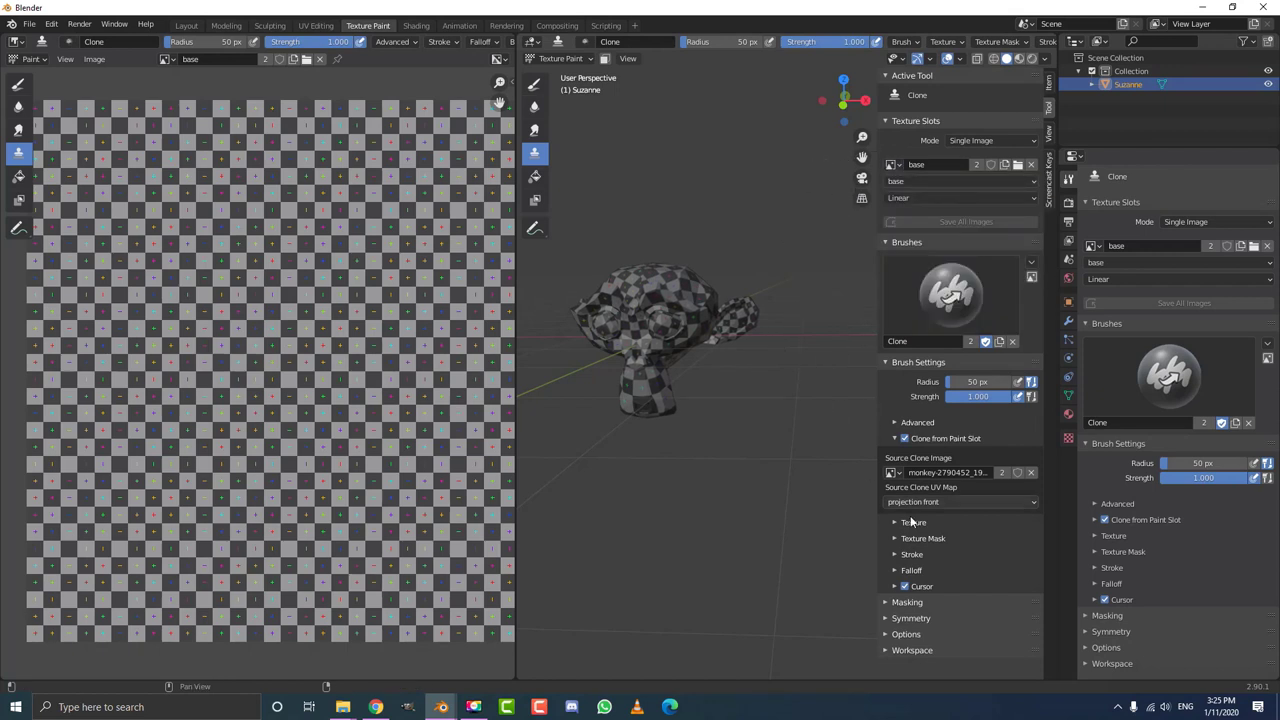
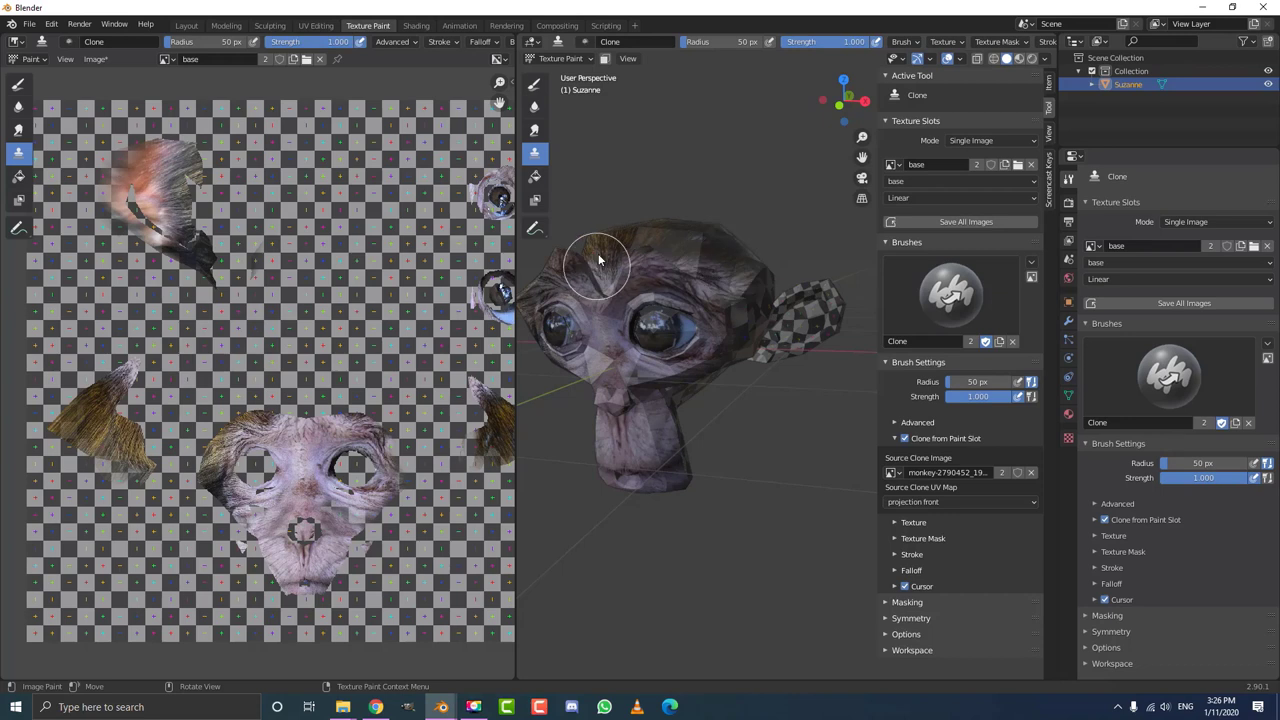
Add a Subdivision Surface modifier to the monkey head and check the mesh briefly in Edit Mode.
mouse_move(735, 316)
middle_mouse_down()
mouse_move(712, 345)
mouse_move(724, 343)
mouse_move(684, 345)
middle_mouse_up()
scroll(684, 339, "up", 2)
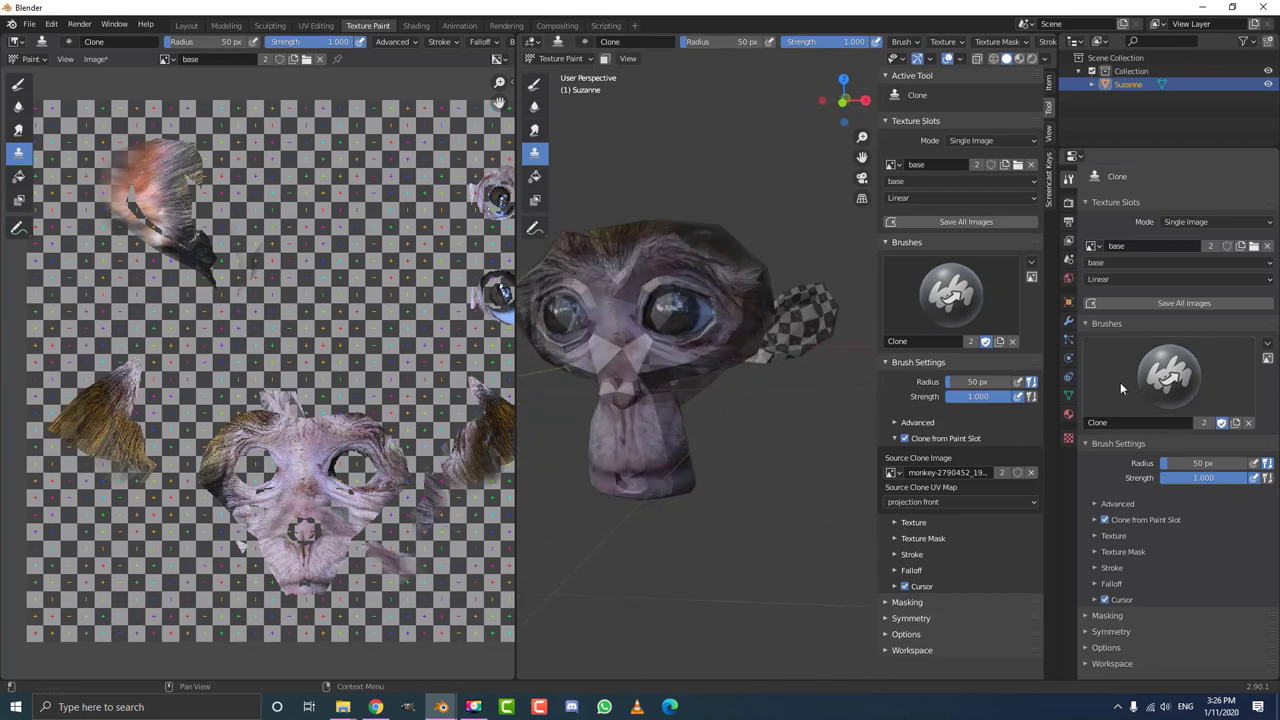
left_click(1069, 321)
left_click(1120, 180)
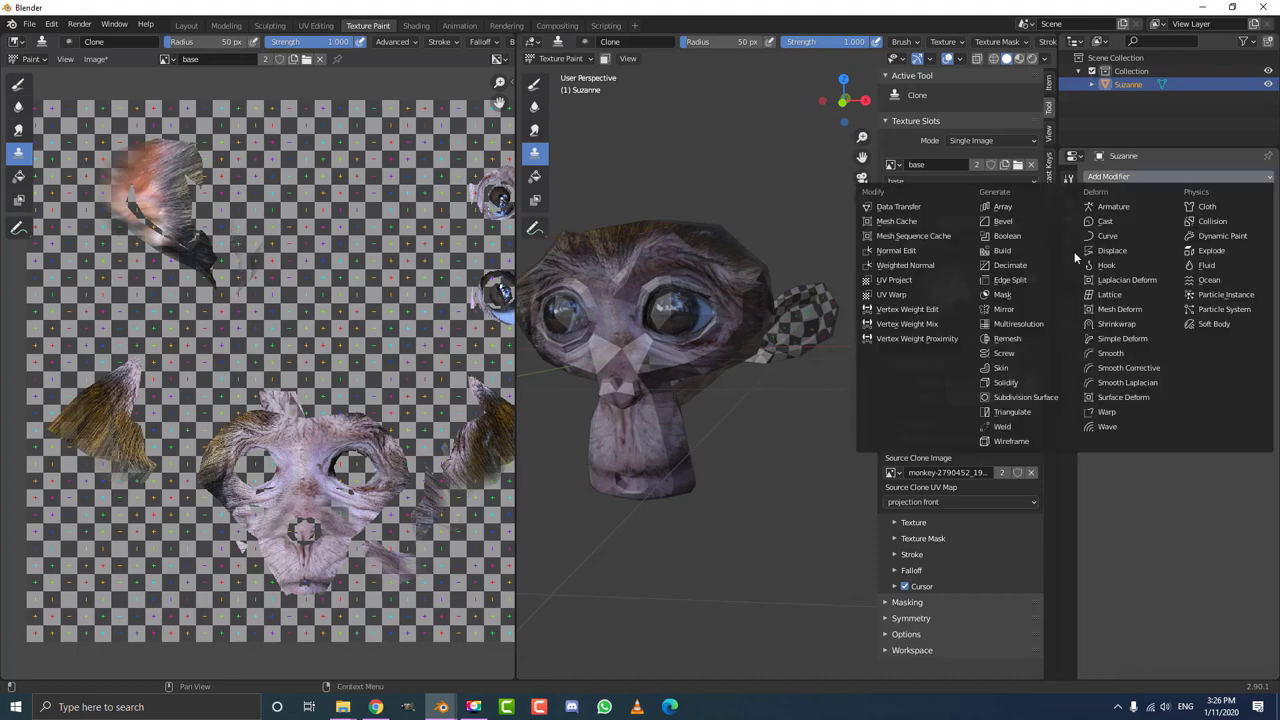
left_click(1048, 398)
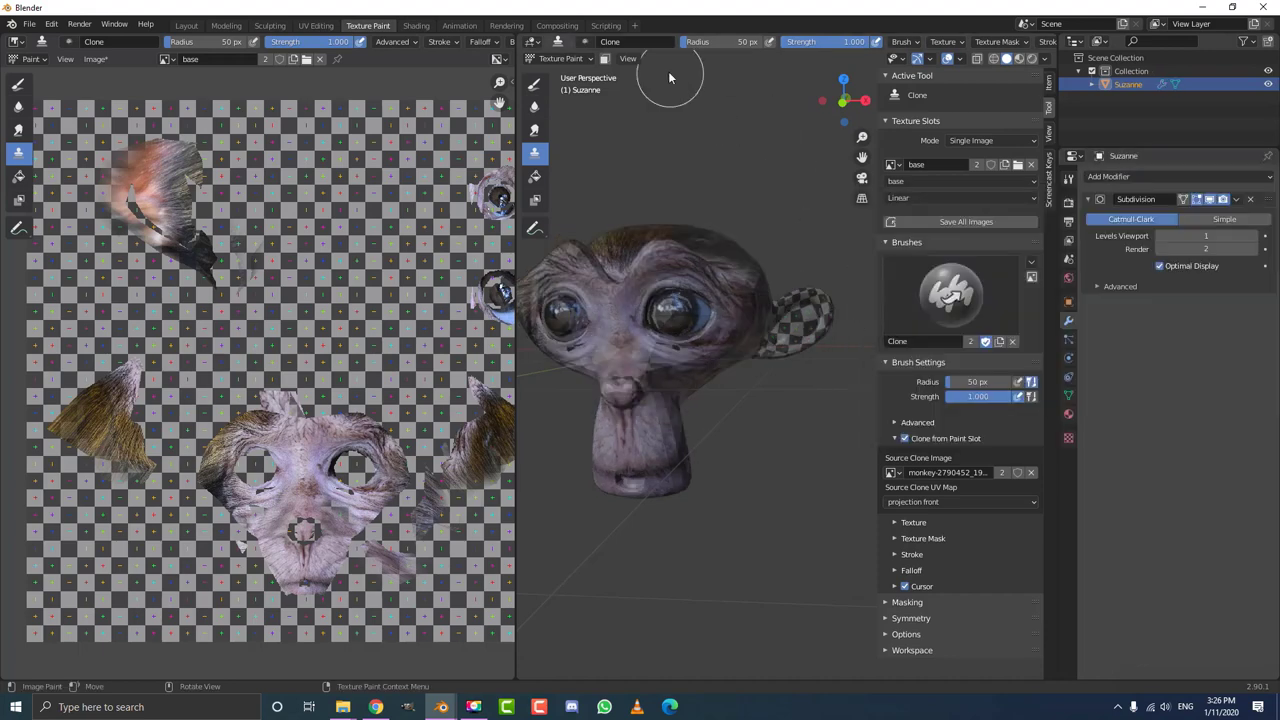
key("Tab")
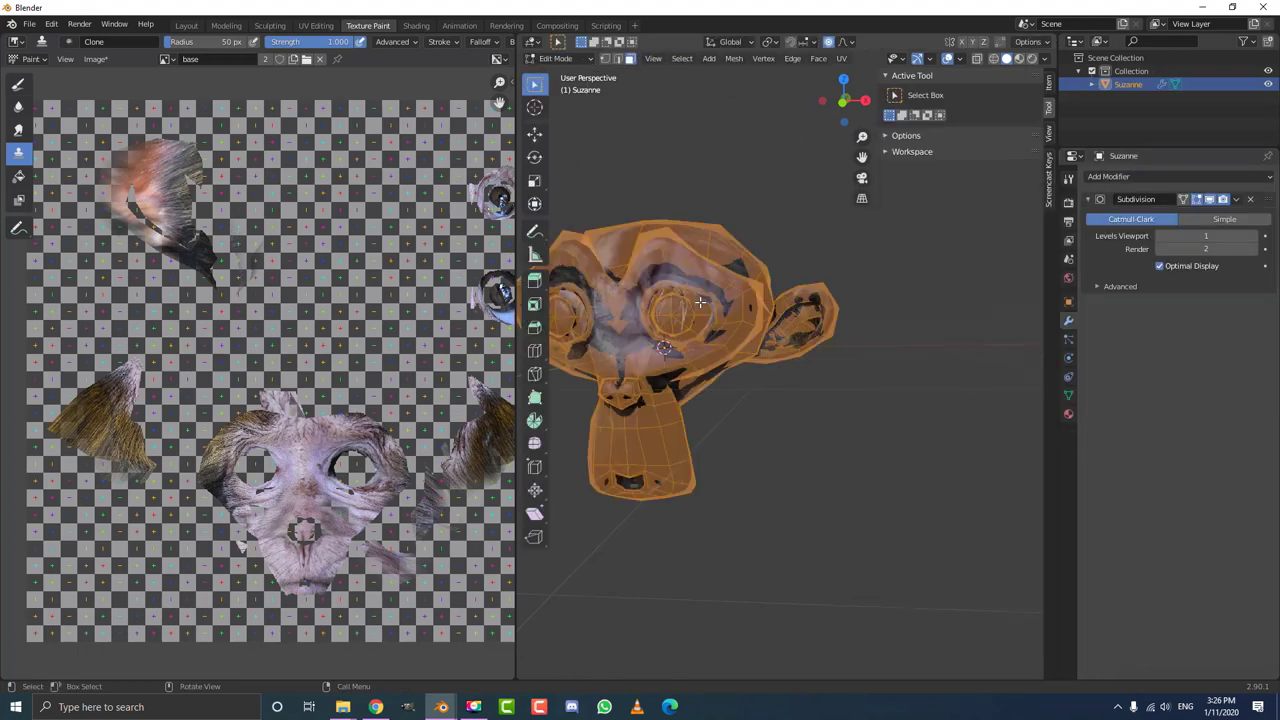
key("Tab")
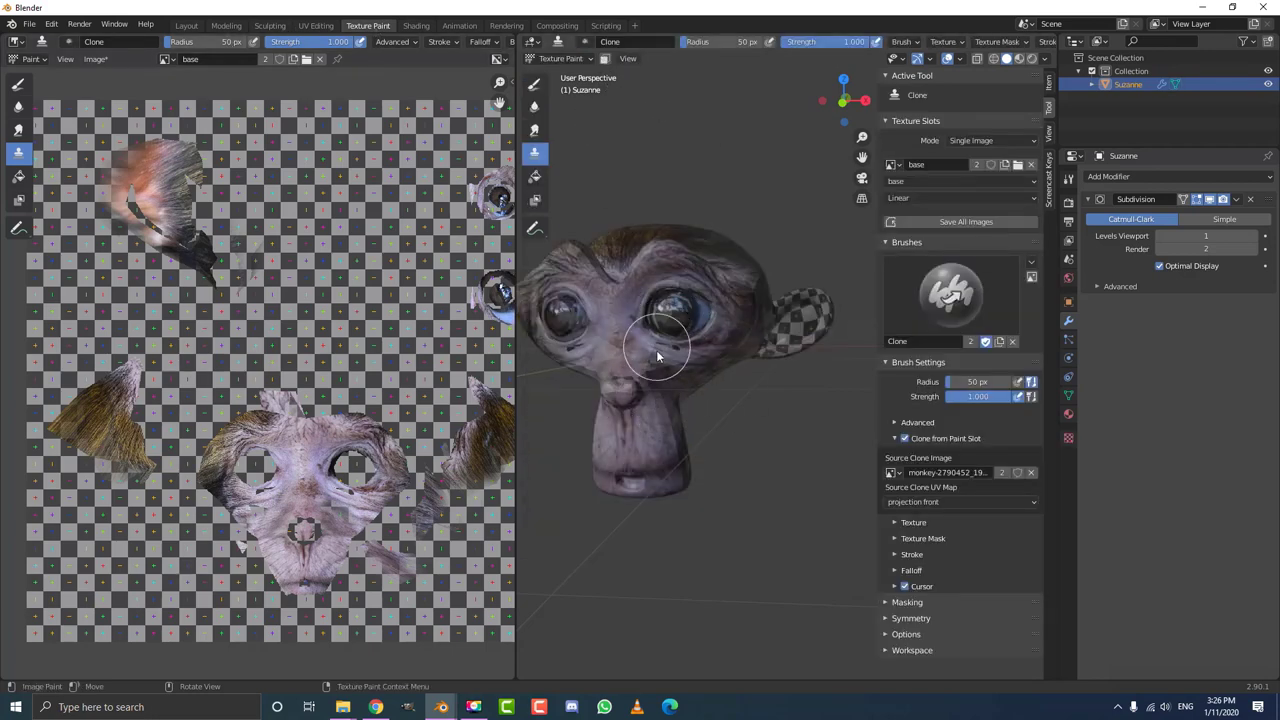
Clone the monkey photo onto the unpainted cheek below the eye on the opposite side of the head.
middle_click_drag(656, 350, 689, 340)
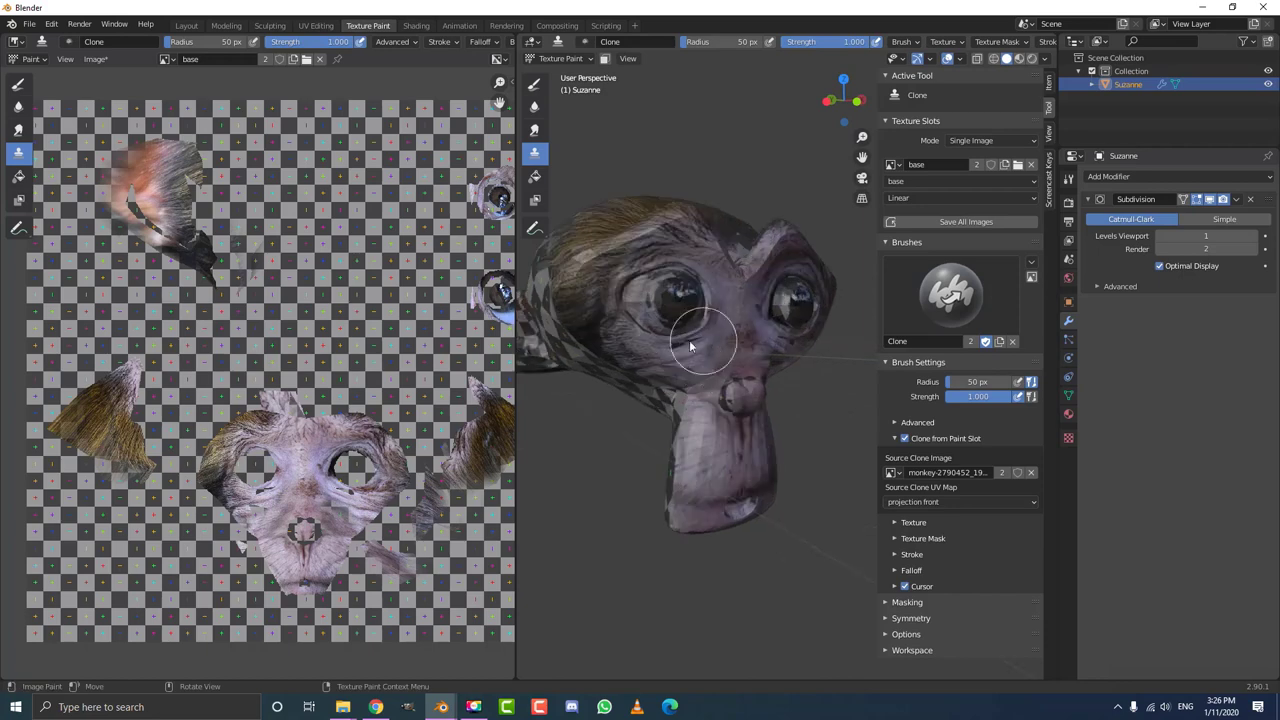
mouse_move(620, 311)
left_mouse_down()
mouse_move(637, 353)
mouse_move(706, 393)
mouse_move(703, 423)
mouse_move(666, 366)
mouse_move(672, 380)
mouse_move(620, 430)
left_mouse_up()
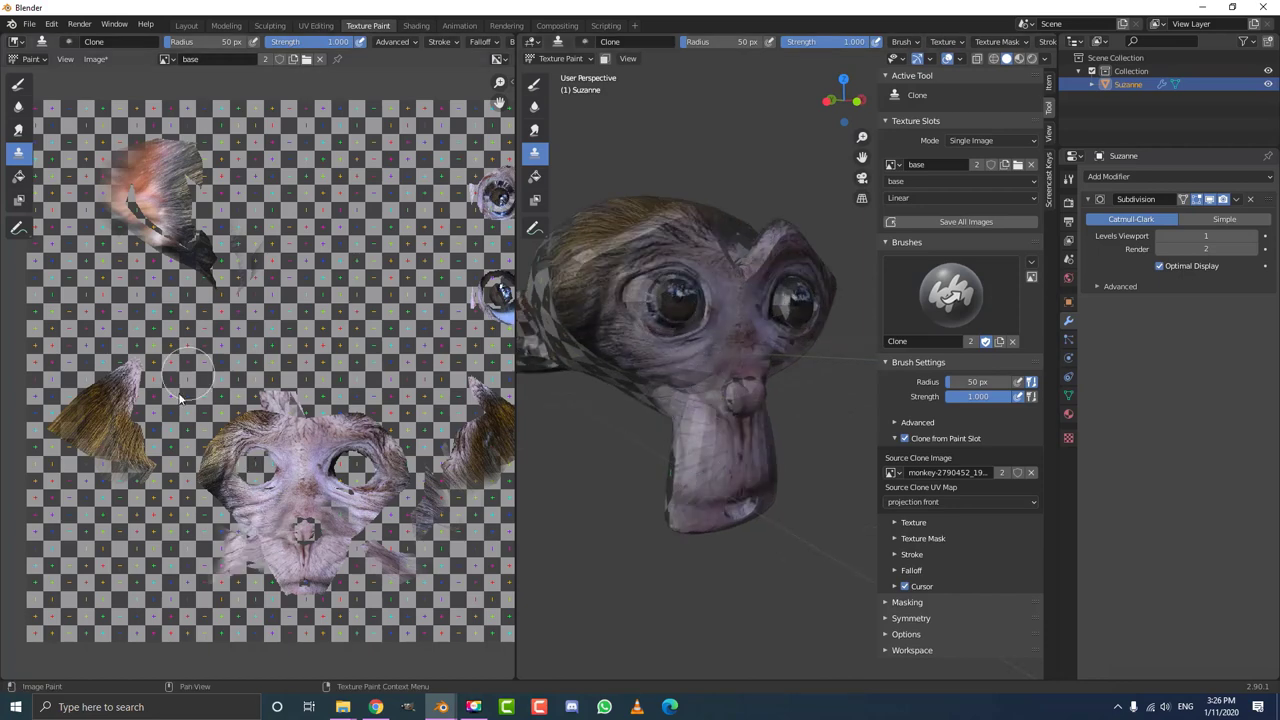
scroll(363, 410, "down", 3)
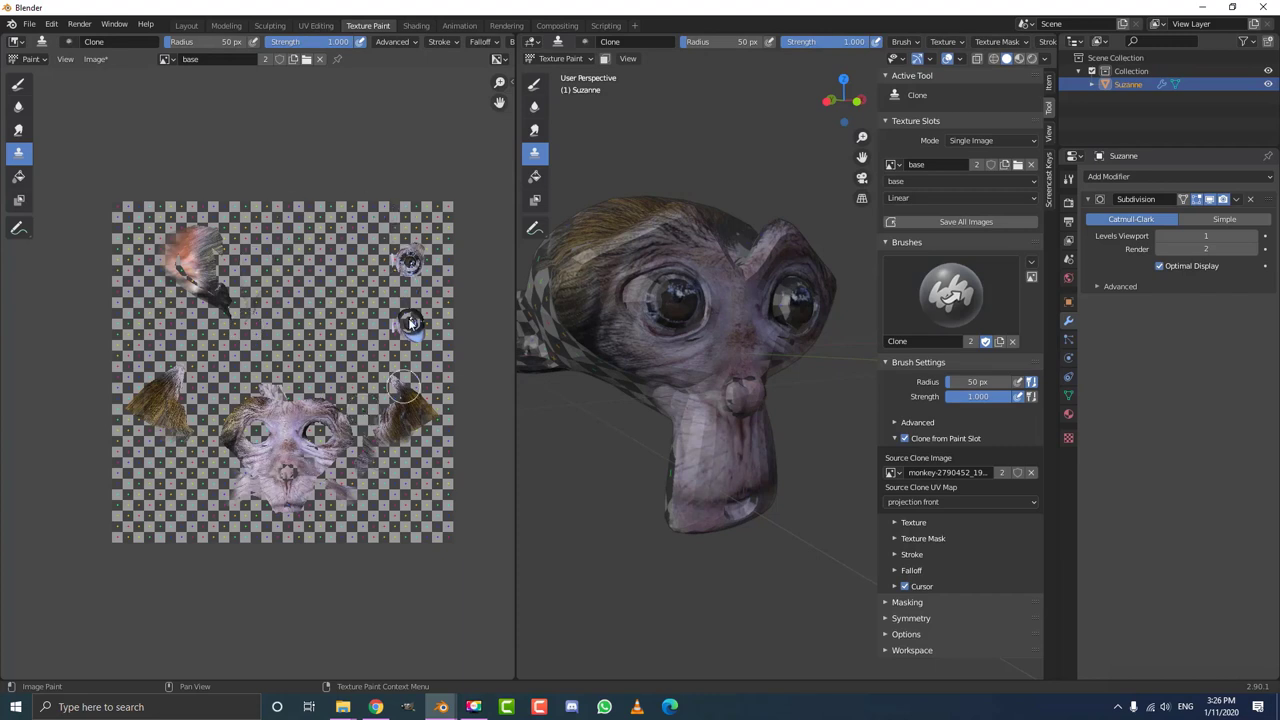
Clone the monkey photo onto the unpainted side of the head between the eye and the ear.
middle_click_drag(765, 305, 677, 322)
middle_click_drag(638, 236, 742, 220)
left_click_drag(797, 255, 757, 294)
mouse_move(757, 294)
middle_mouse_down()
mouse_move(737, 323)
mouse_move(737, 194)
mouse_move(698, 313)
mouse_move(750, 329)
middle_mouse_up()
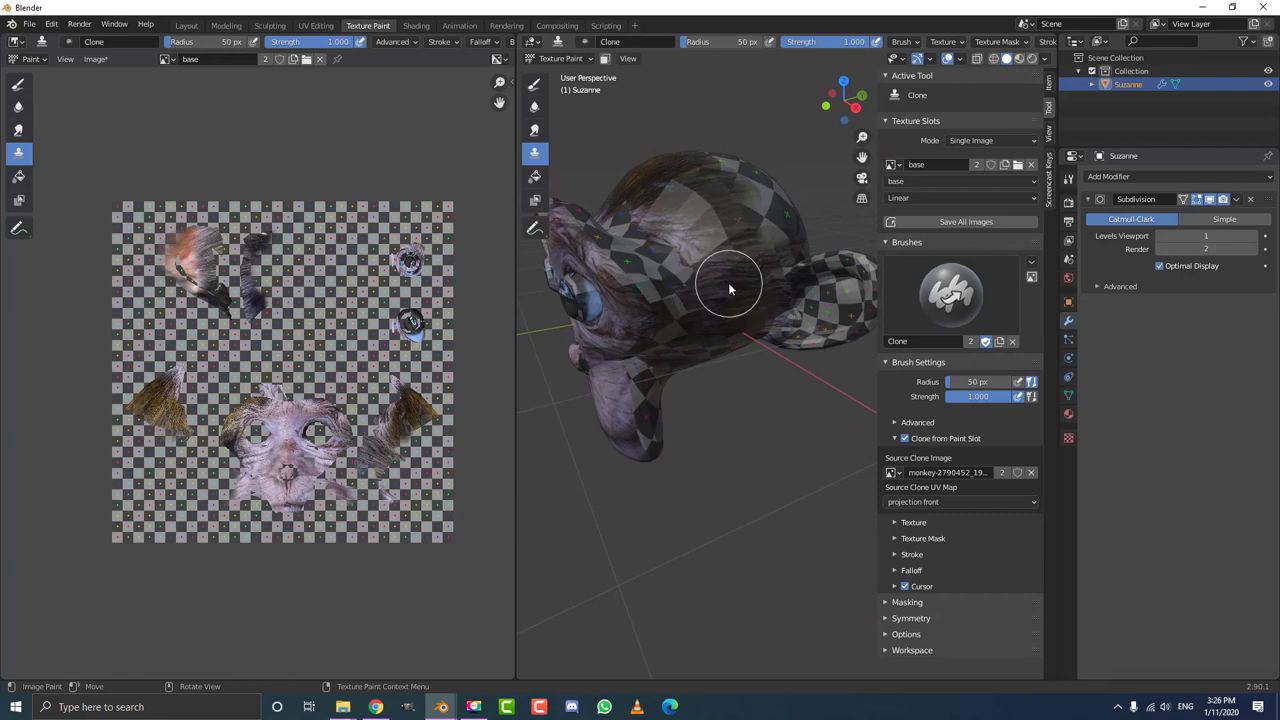
Display the monkey photo in the image editor and examine the monkey's head up close.
left_click(164, 59)
left_click(186, 89)
scroll(350, 340, "down", 5)
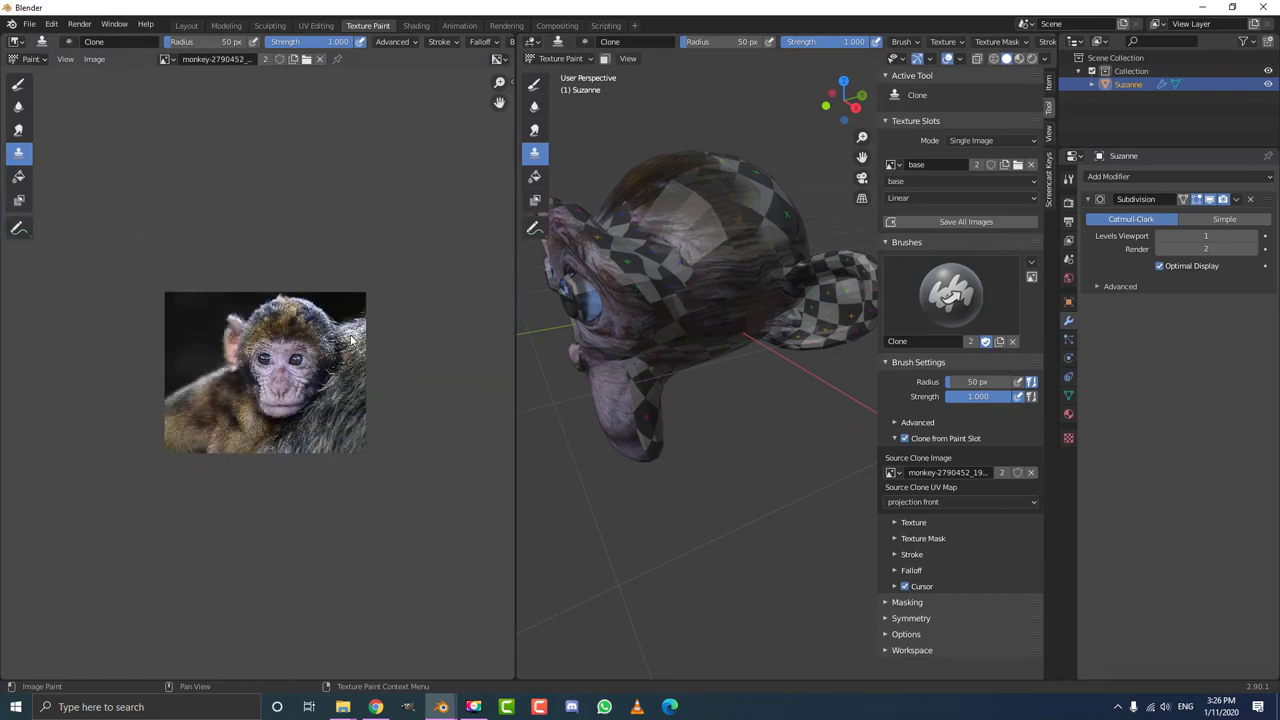
scroll(350, 340, "up", 4)
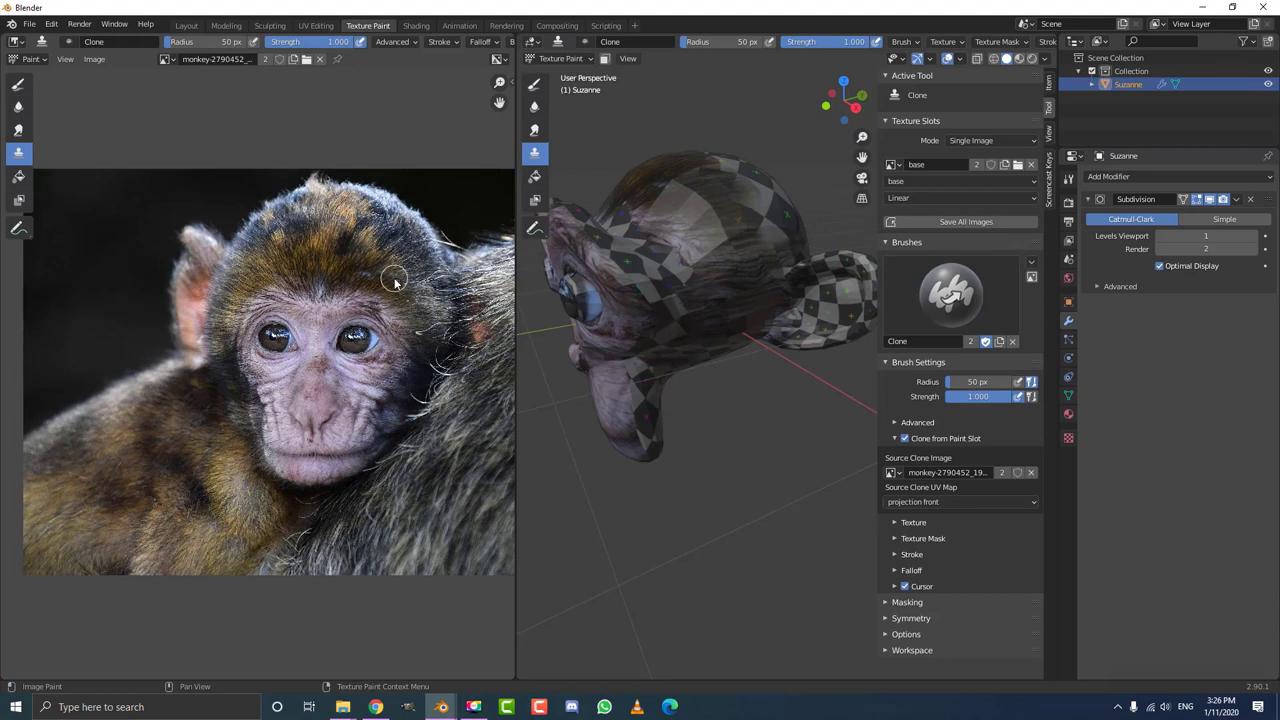
Add a third UV map to the monkey head alongside base and projection front.
left_click(1068, 395)
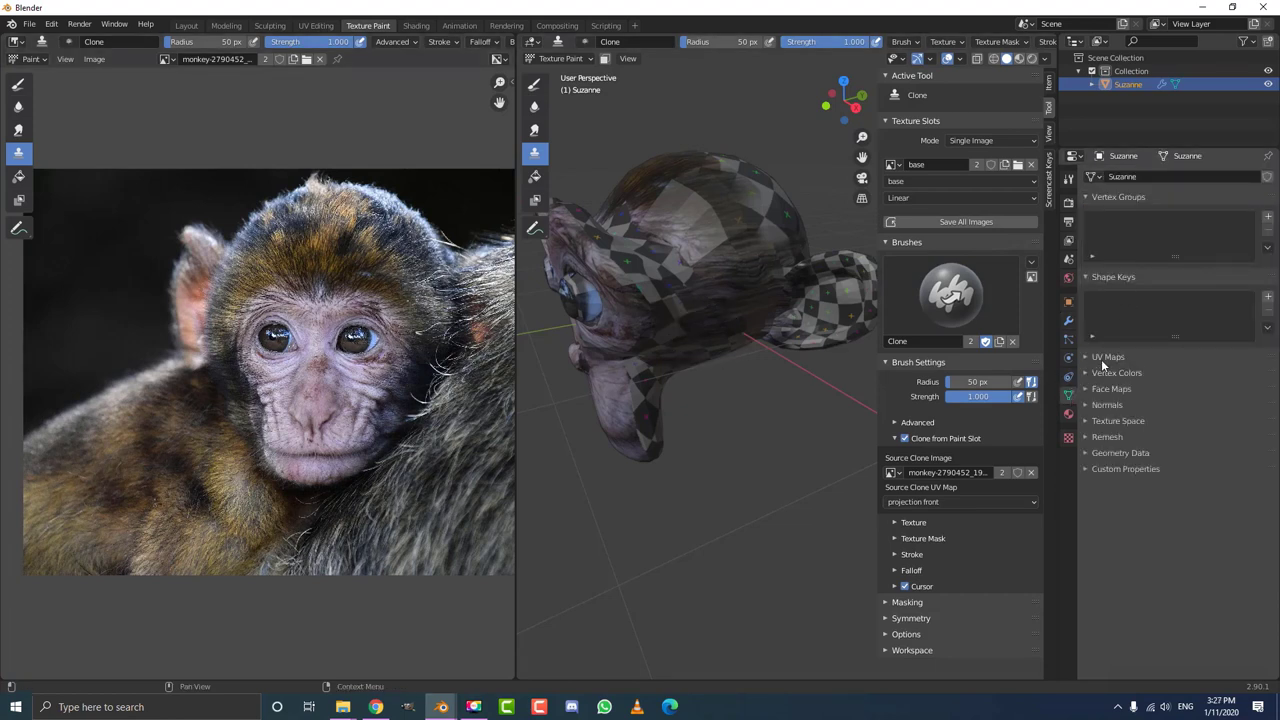
left_click(1104, 357)
left_click(1157, 395)
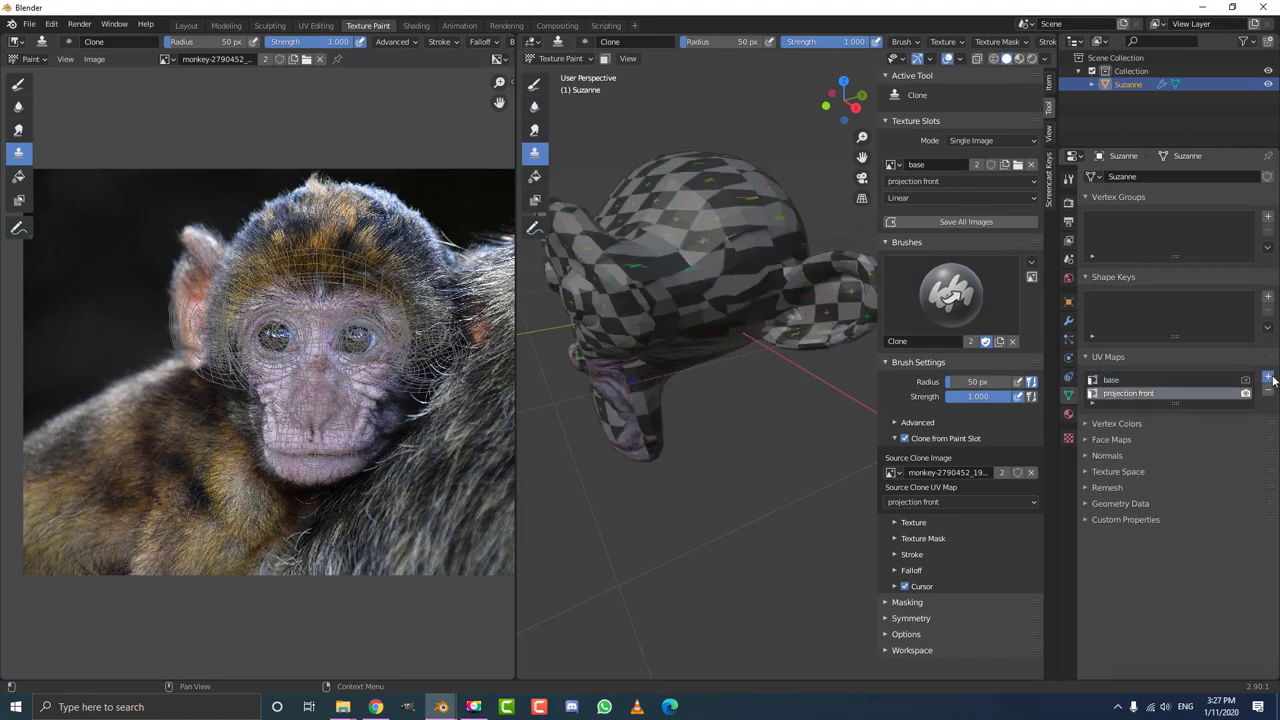
left_click(1268, 378)
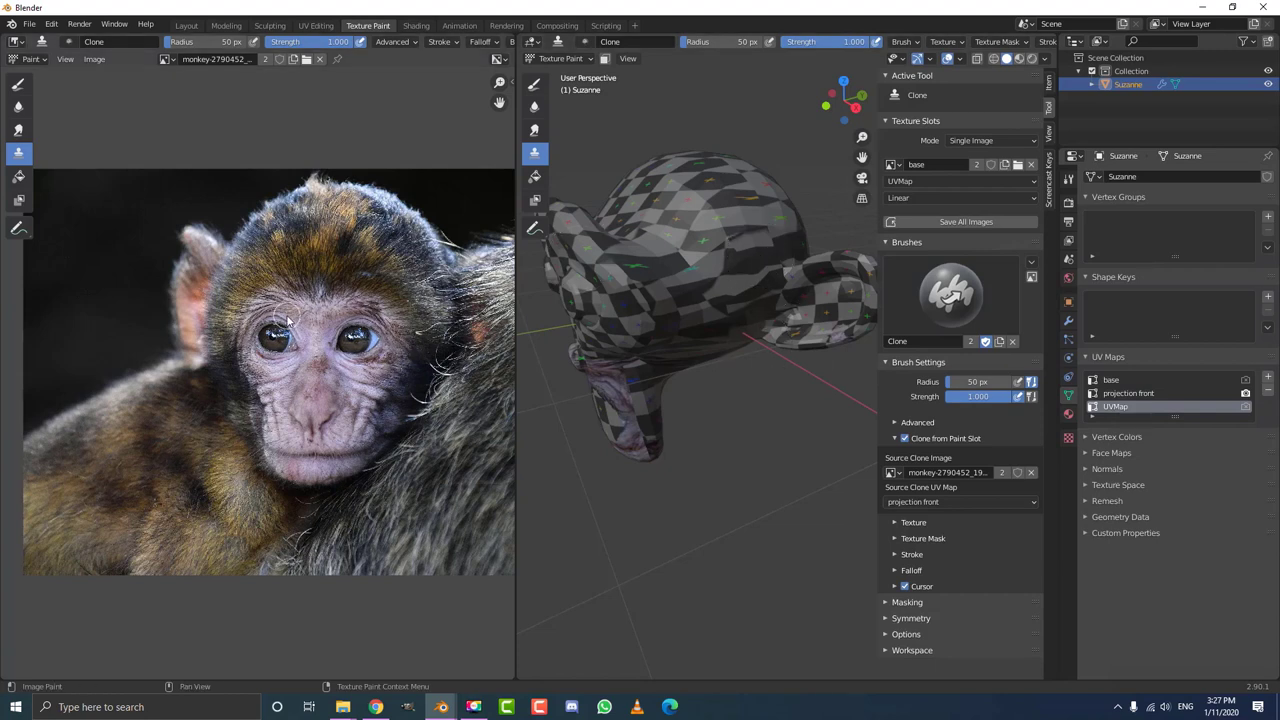
Show the base image and set the Clone brush's source to UVMap with monkey-2790452_1920.jpg as the source image.
left_click(893, 165)
left_click(911, 184)
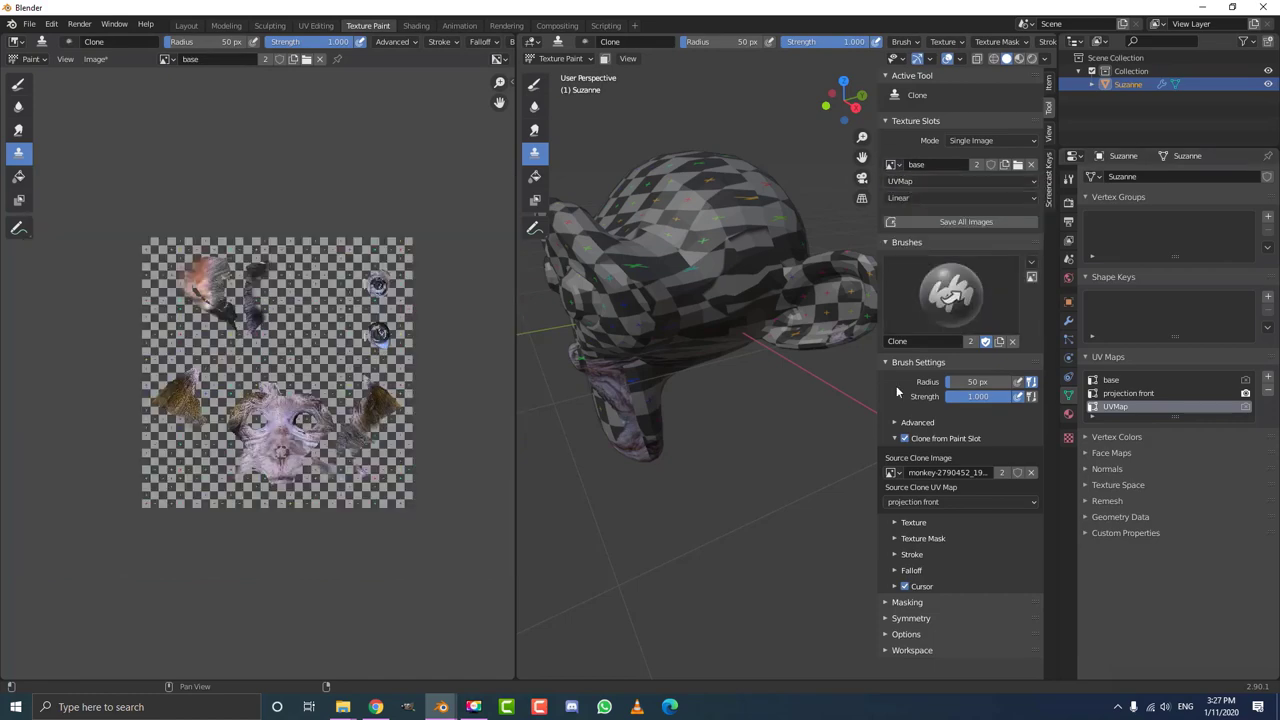
left_click(907, 502)
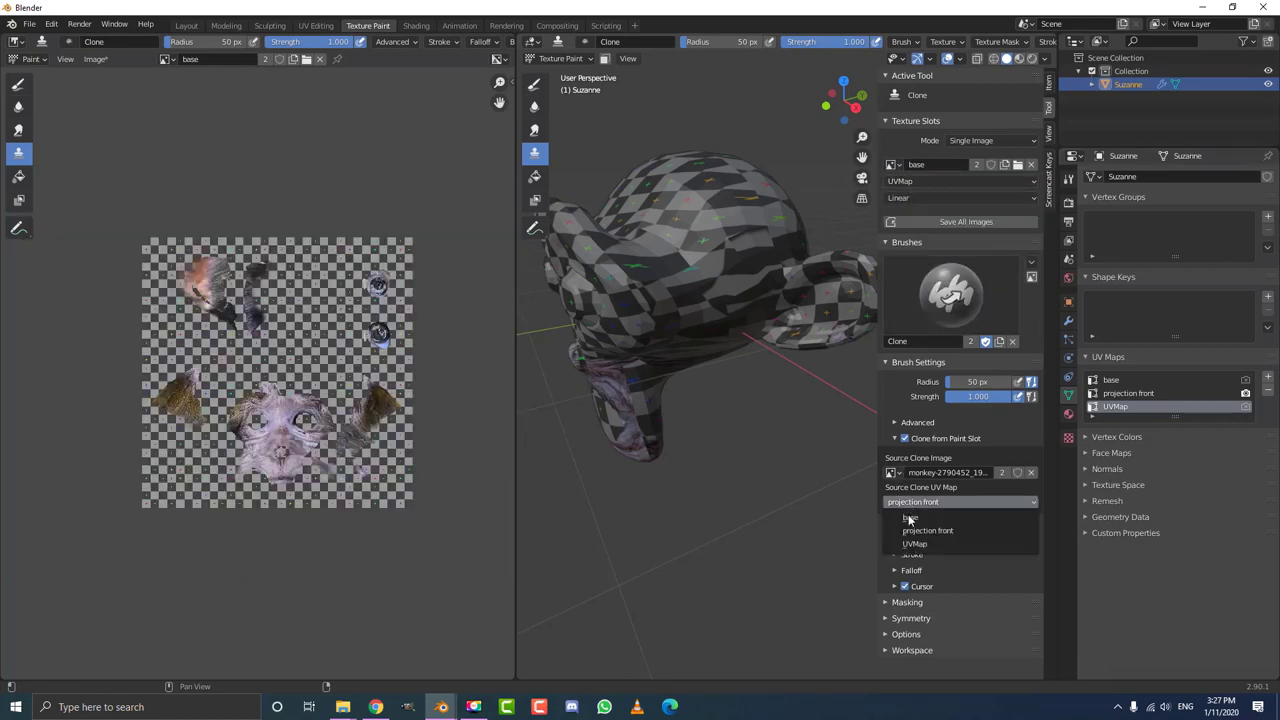
left_click(937, 545)
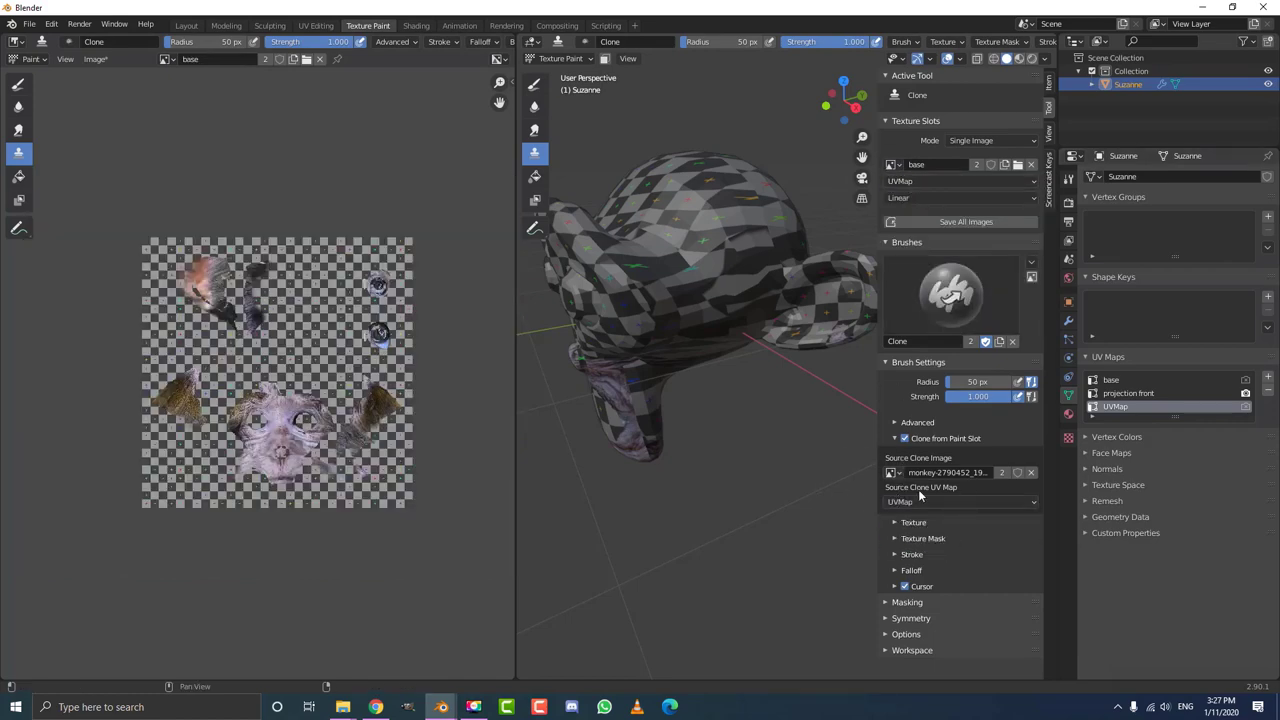
left_click(892, 473)
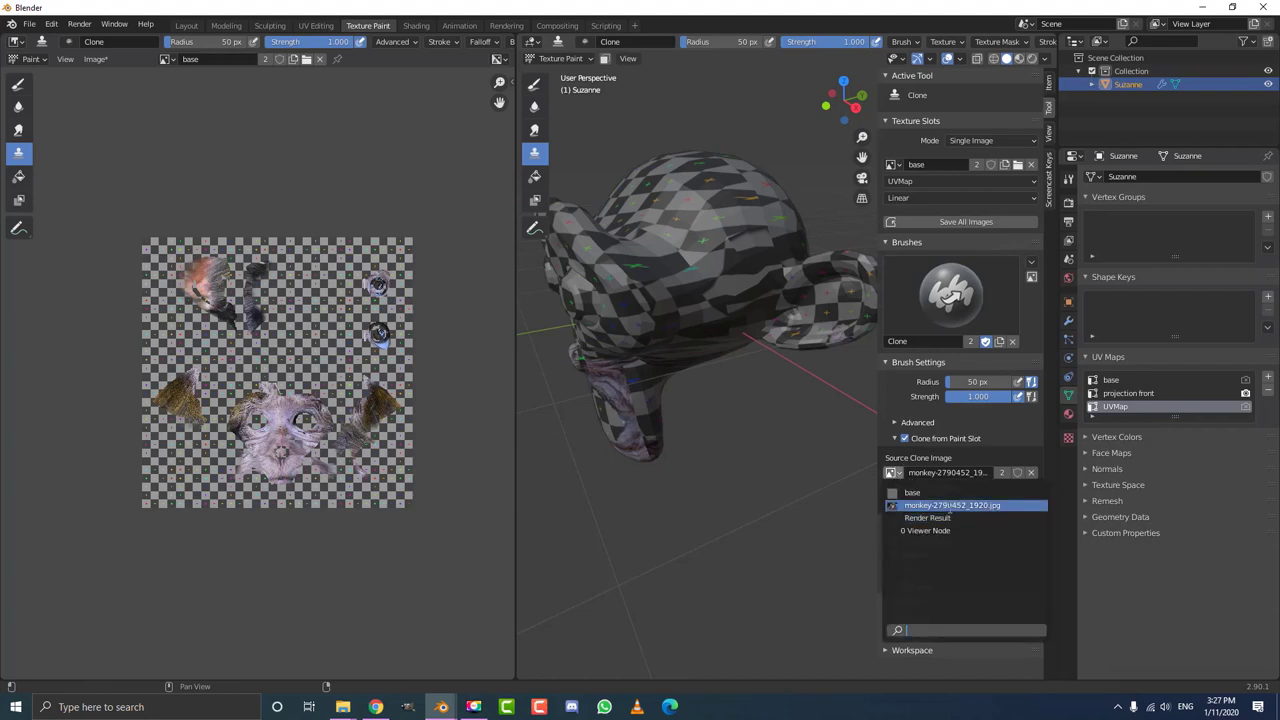
left_click(950, 505)
mouse_move(731, 323)
middle_mouse_down()
mouse_move(668, 233)
mouse_move(657, 294)
mouse_move(632, 291)
middle_mouse_up()
scroll(716, 290, "up", 5)
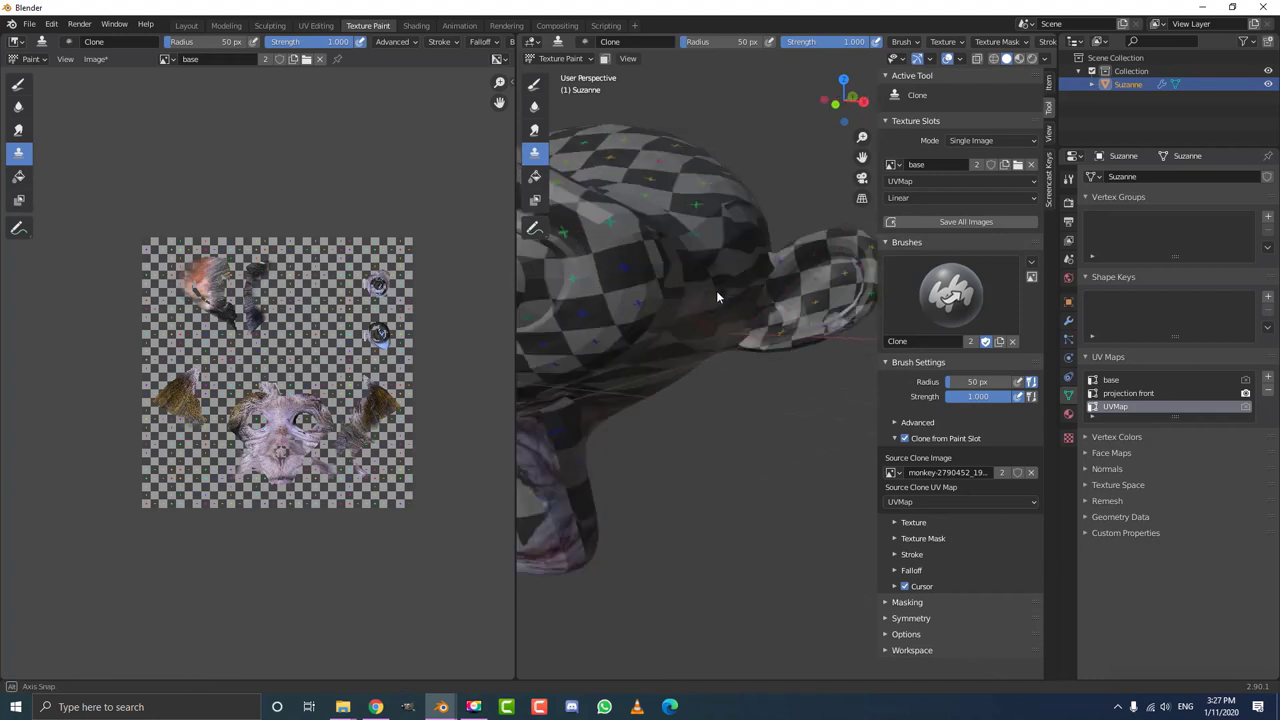
scroll(775, 290, "down", 3)
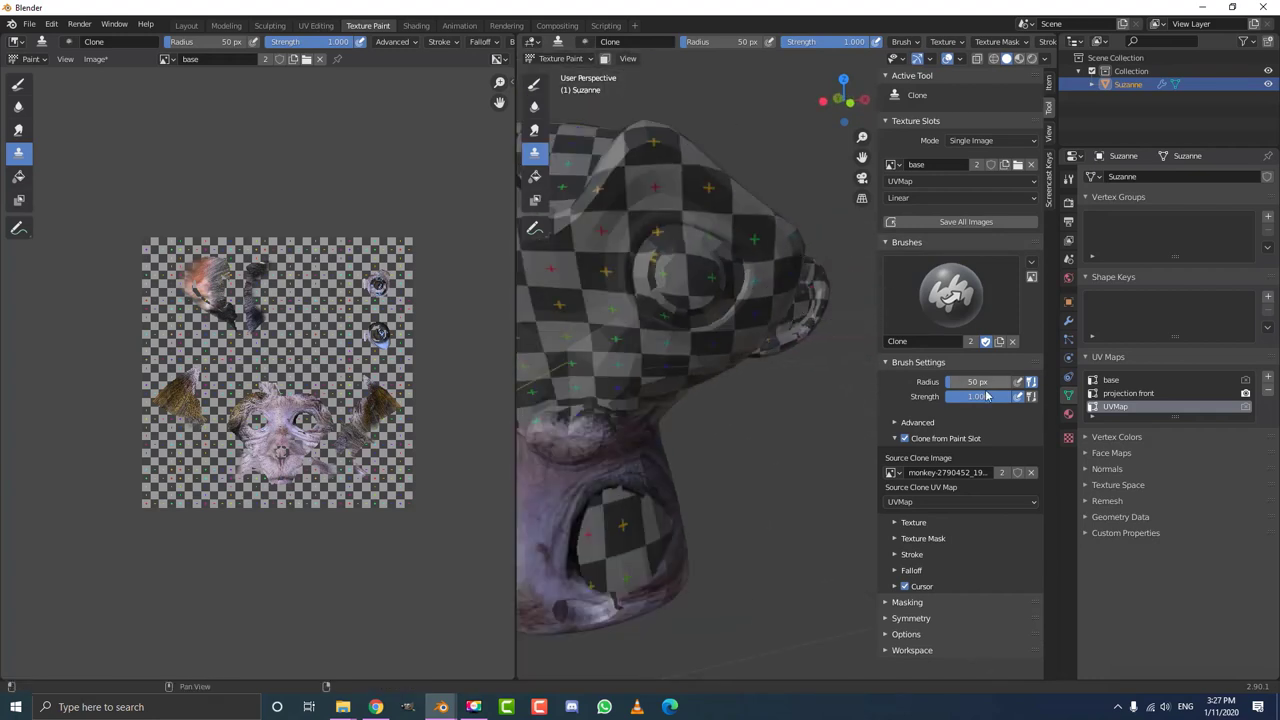
Set the Clone brush's source UV map back to projection front and make base the active UV map.
left_click(1180, 394)
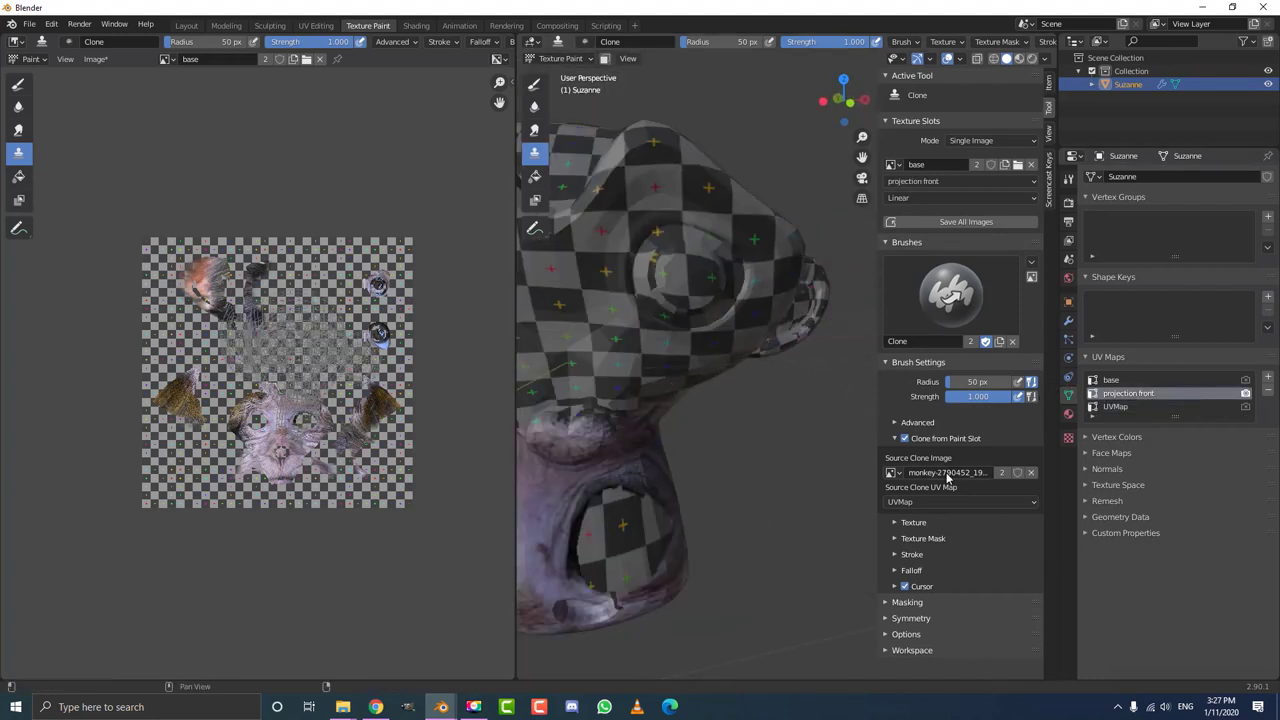
left_click(913, 500)
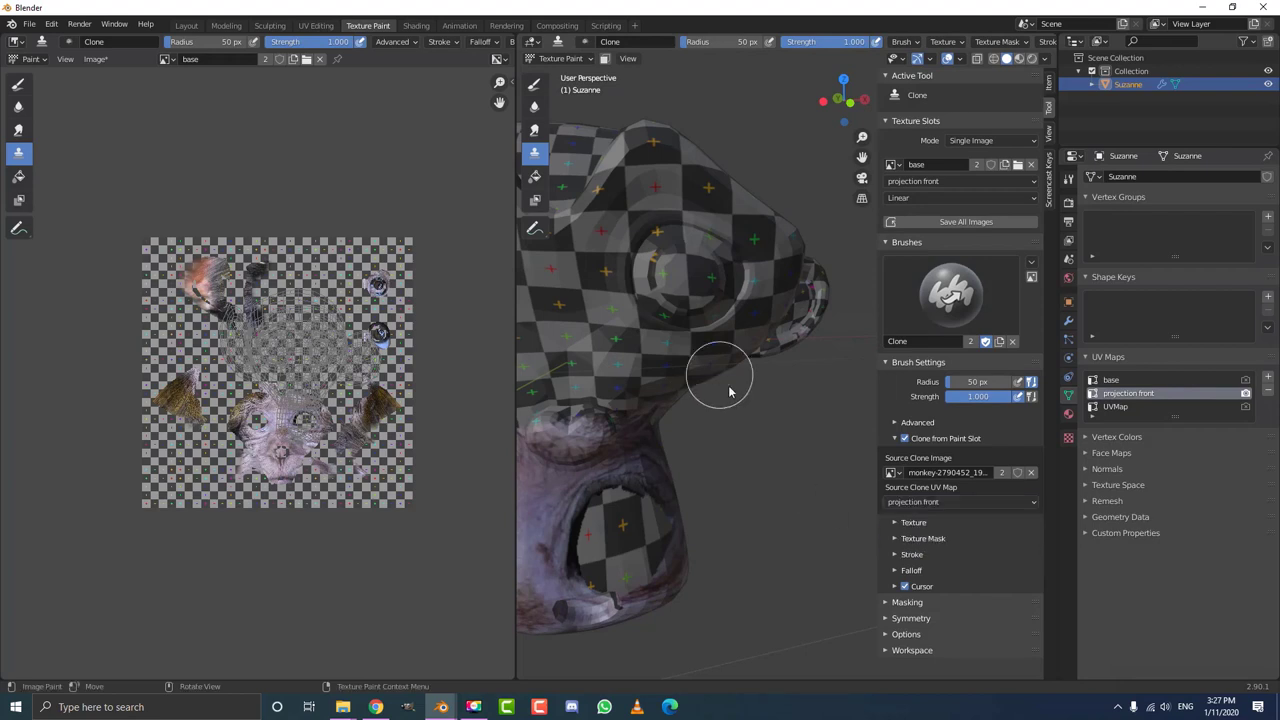
left_click(925, 533)
left_click(933, 505)
left_click(928, 533)
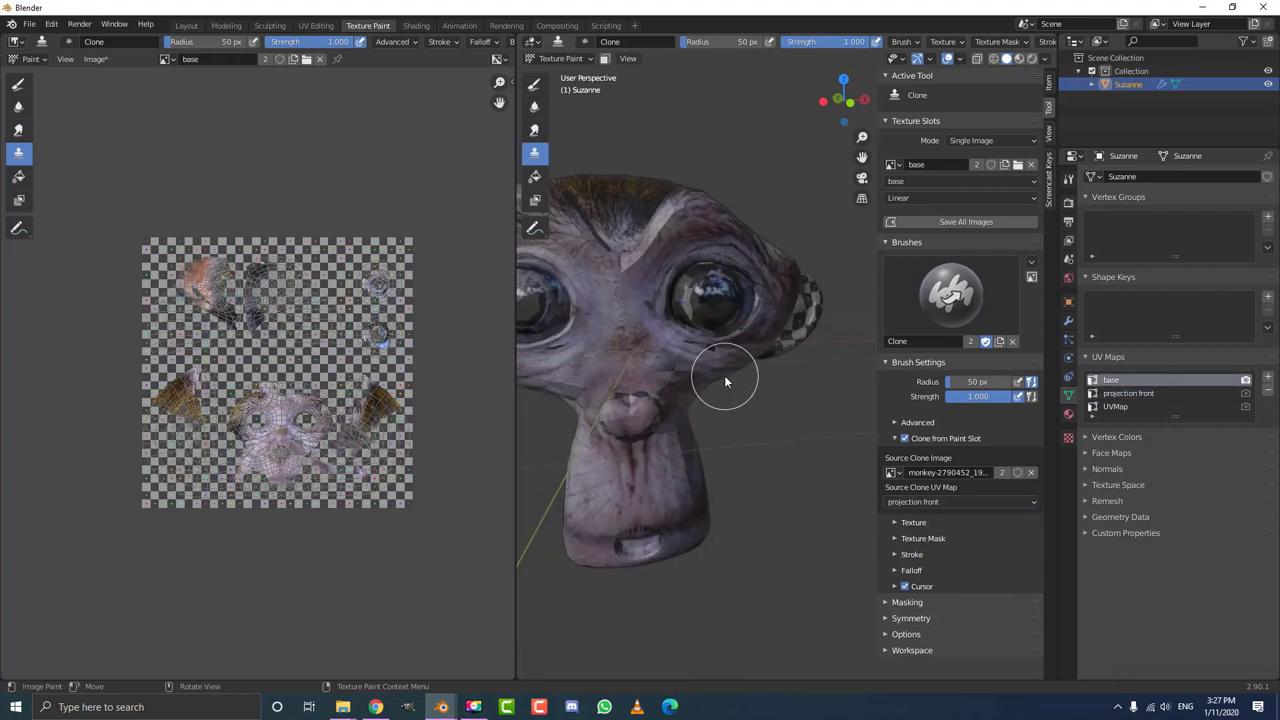
Switch to the Blender window with Rouch_002.blend, leave Edit Mode and view the textured cockroach from the side.
mouse_move(441, 707)
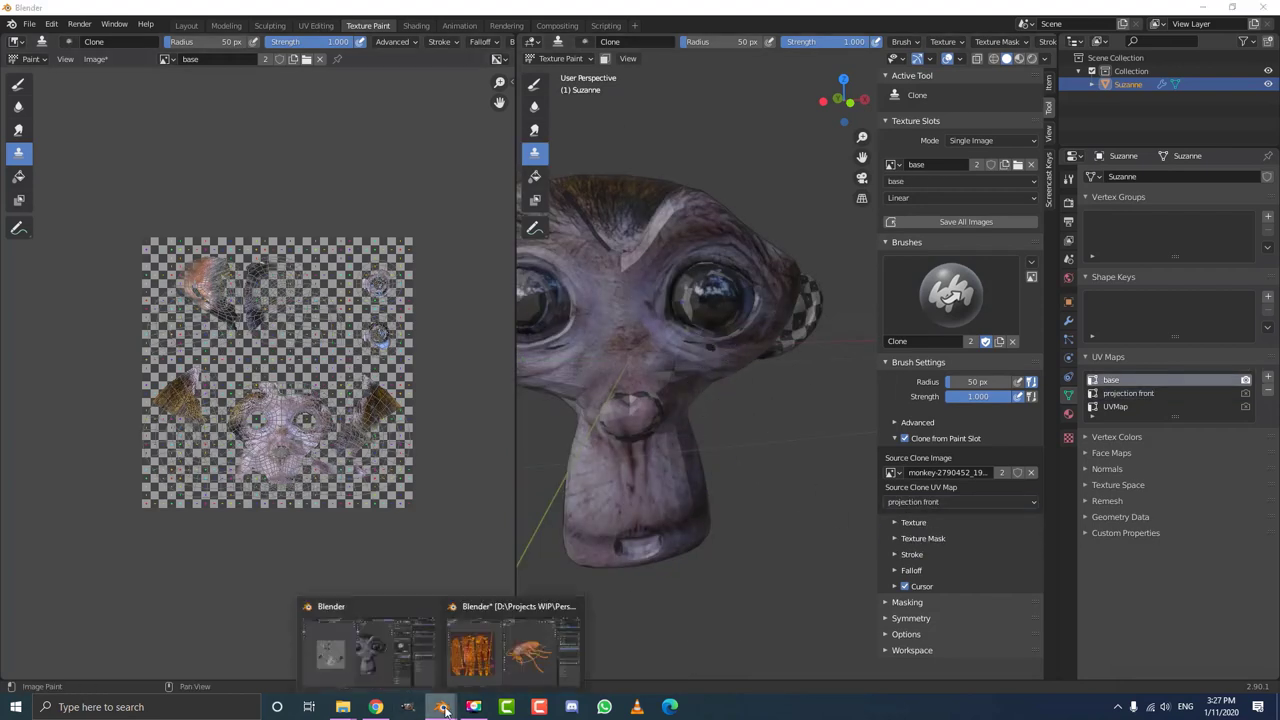
left_click(478, 660)
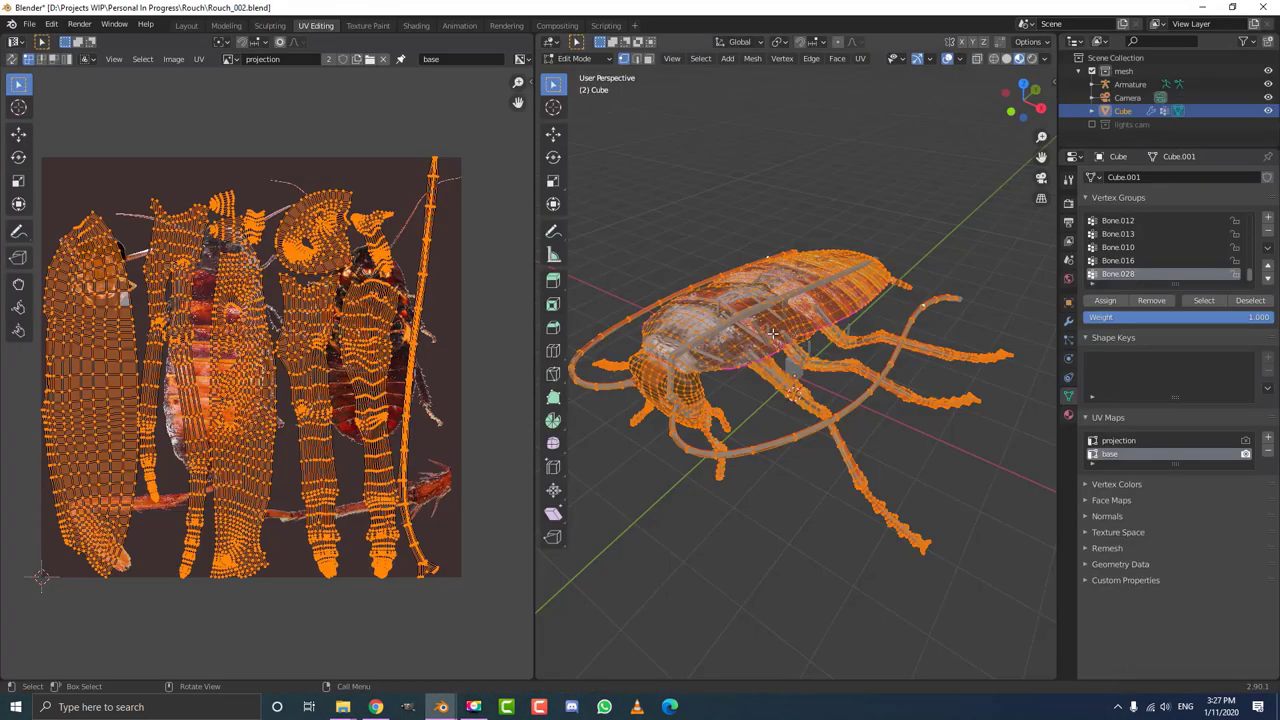
key("Tab")
mouse_move(773, 333)
middle_mouse_down()
mouse_move(748, 378)
mouse_move(816, 234)
mouse_move(918, 76)
mouse_move(1010, 108)
mouse_move(990, 130)
middle_mouse_up()
Display the cockroach's base image in the UV editor and compare its painted islands with the model.
left_click(176, 59)
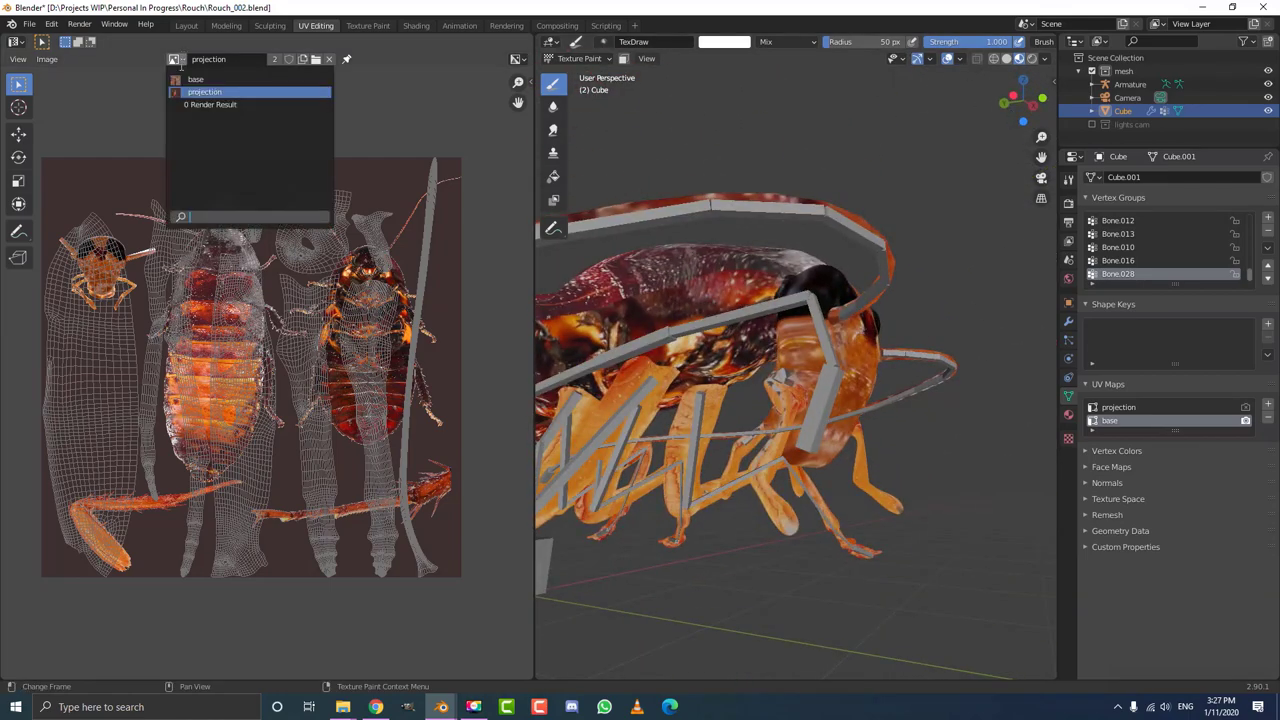
left_click(205, 90)
scroll(287, 374, "up", 3)
scroll(240, 330, "up", 2)
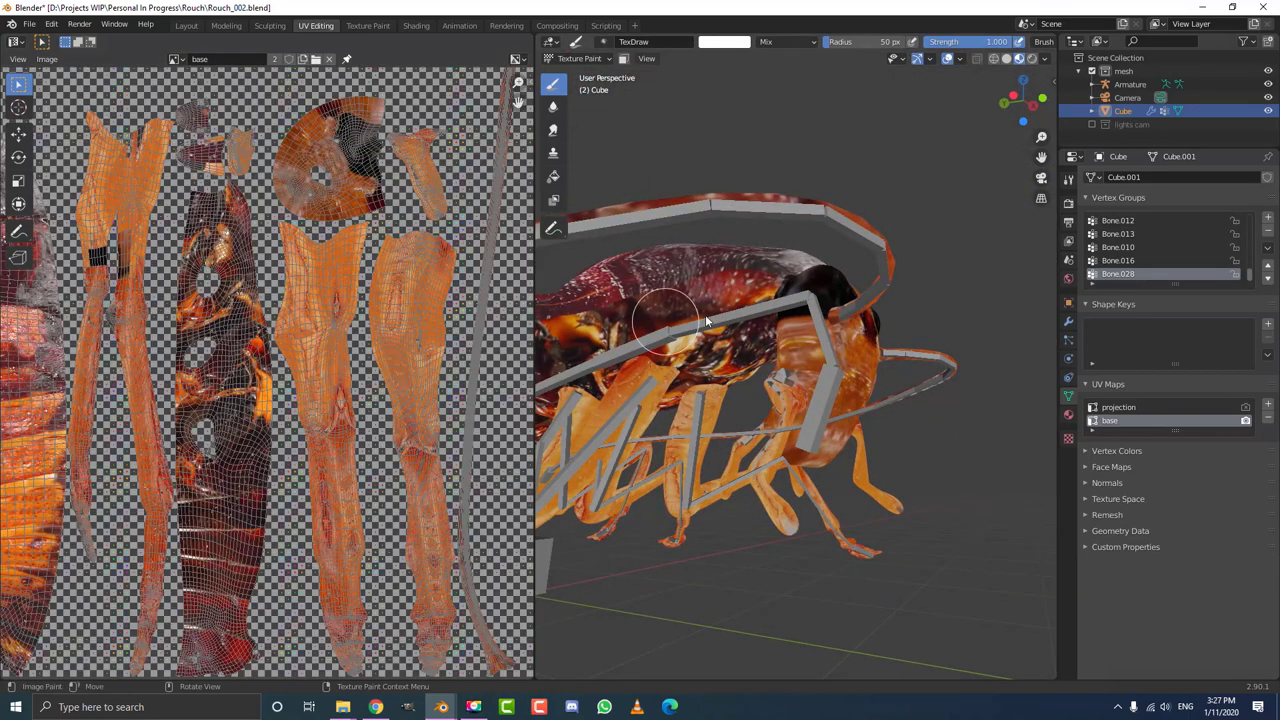
mouse_move(705, 314)
middle_mouse_down()
mouse_move(640, 326)
mouse_move(584, 451)
mouse_move(675, 455)
mouse_move(812, 314)
mouse_move(695, 360)
mouse_move(712, 362)
middle_mouse_up()
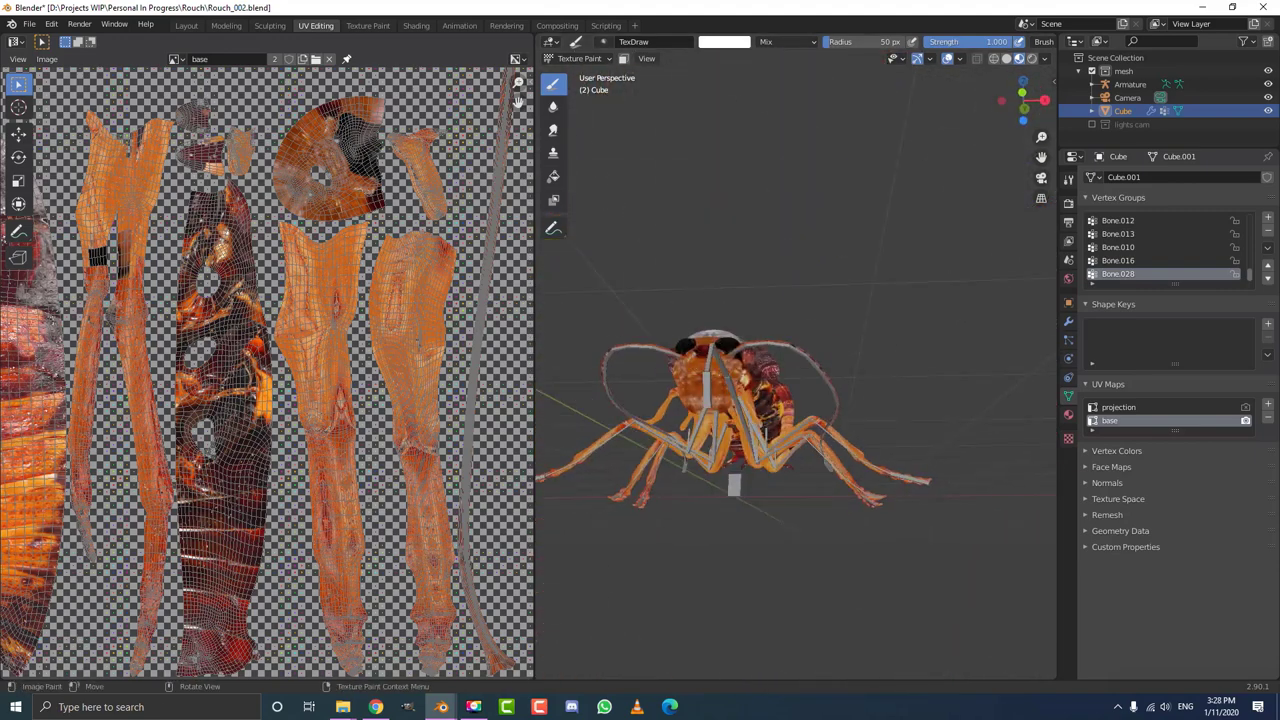
Return to the Blender window with the monkey head and inspect the painted face from several angles.
mouse_move(447, 709)
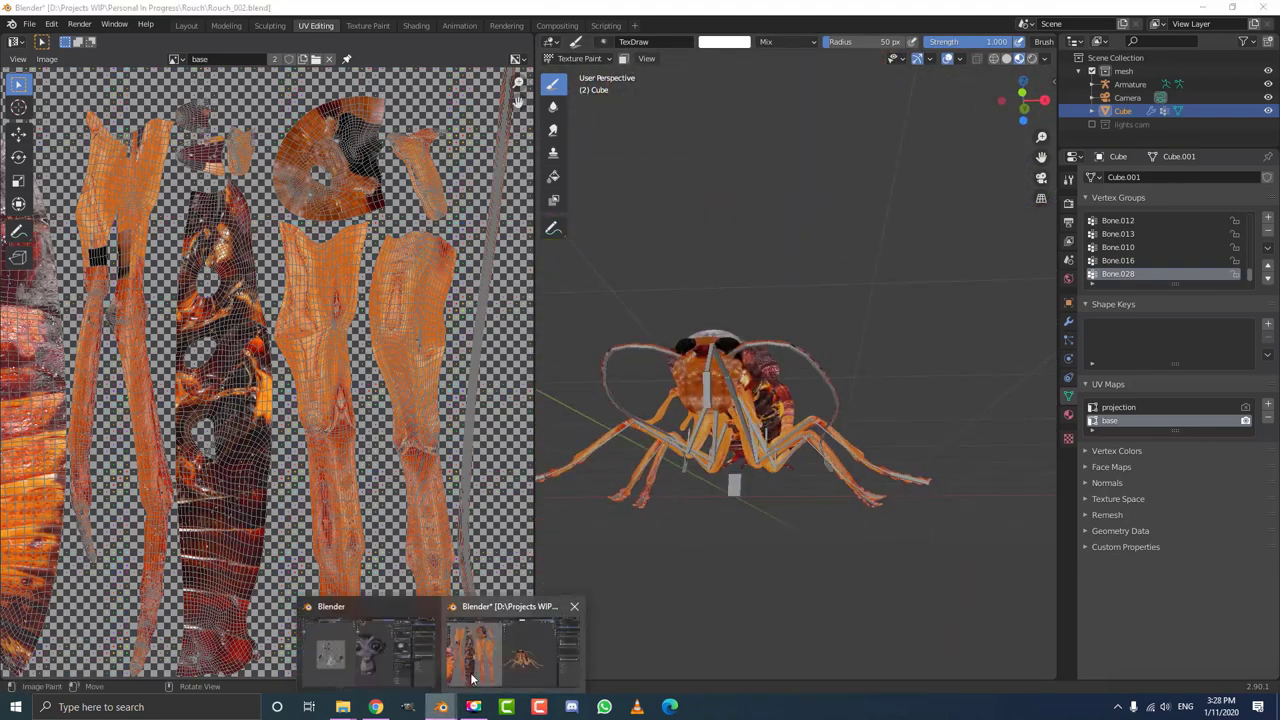
left_click(368, 648)
mouse_move(660, 299)
middle_mouse_down()
mouse_move(699, 266)
mouse_move(674, 306)
mouse_move(683, 347)
mouse_move(752, 302)
mouse_move(678, 269)
middle_mouse_up()
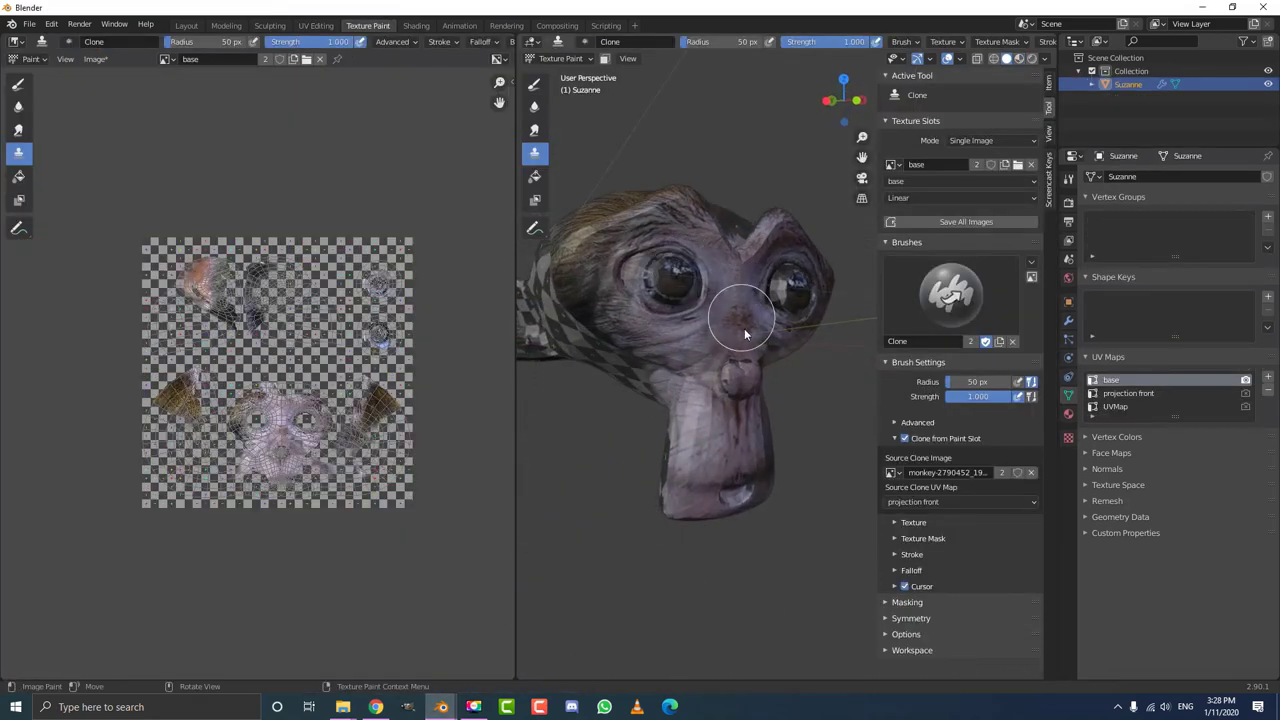
mouse_move(742, 318)
middle_mouse_down()
mouse_move(670, 353)
mouse_move(677, 367)
mouse_move(654, 306)
mouse_move(677, 354)
mouse_move(674, 389)
mouse_move(690, 300)
middle_mouse_up()
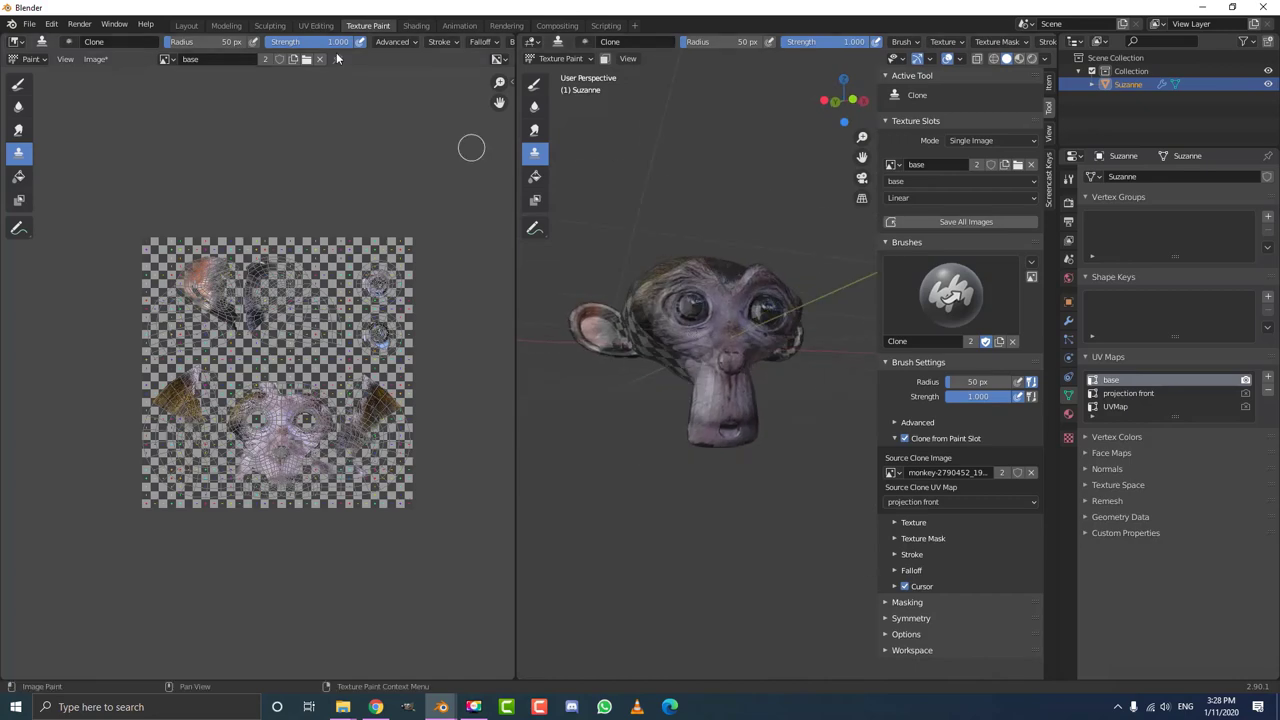
In the Layout workspace, show the head in Material Preview with the base image as the monkey material's base color, and deselect the head.
left_click(186, 26)
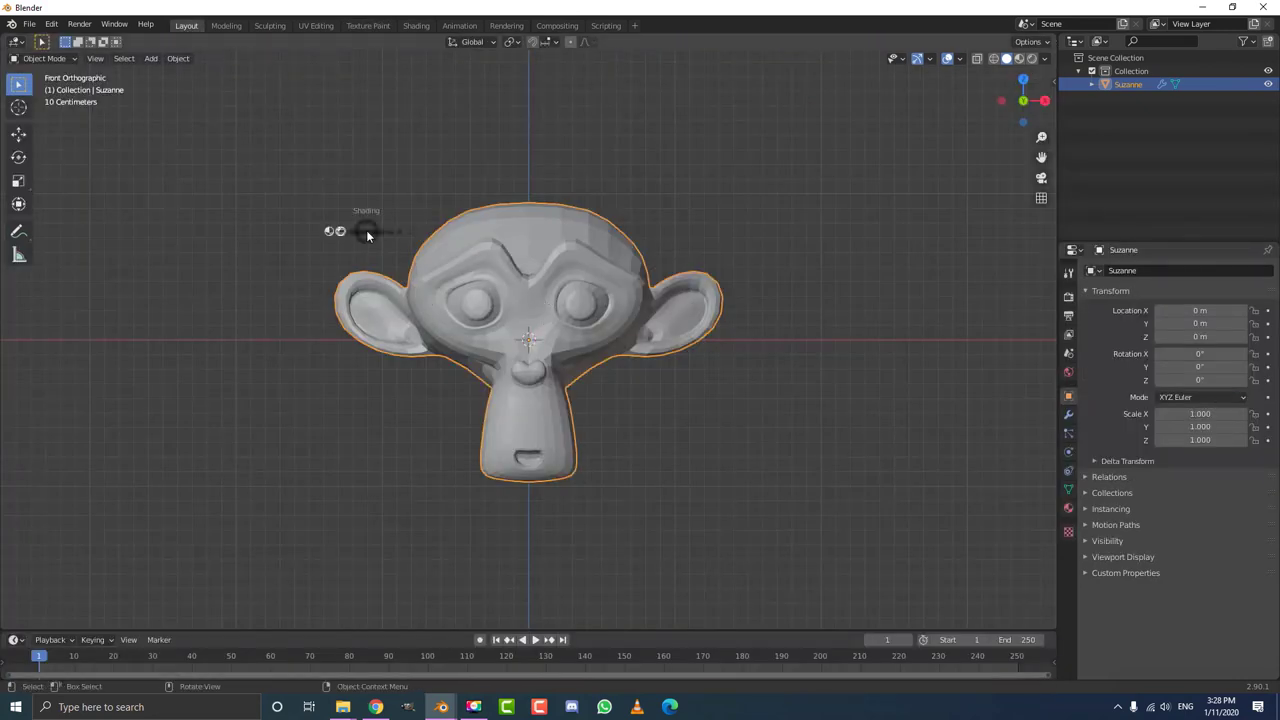
key("z")
left_click(340, 300)
left_click(179, 60)
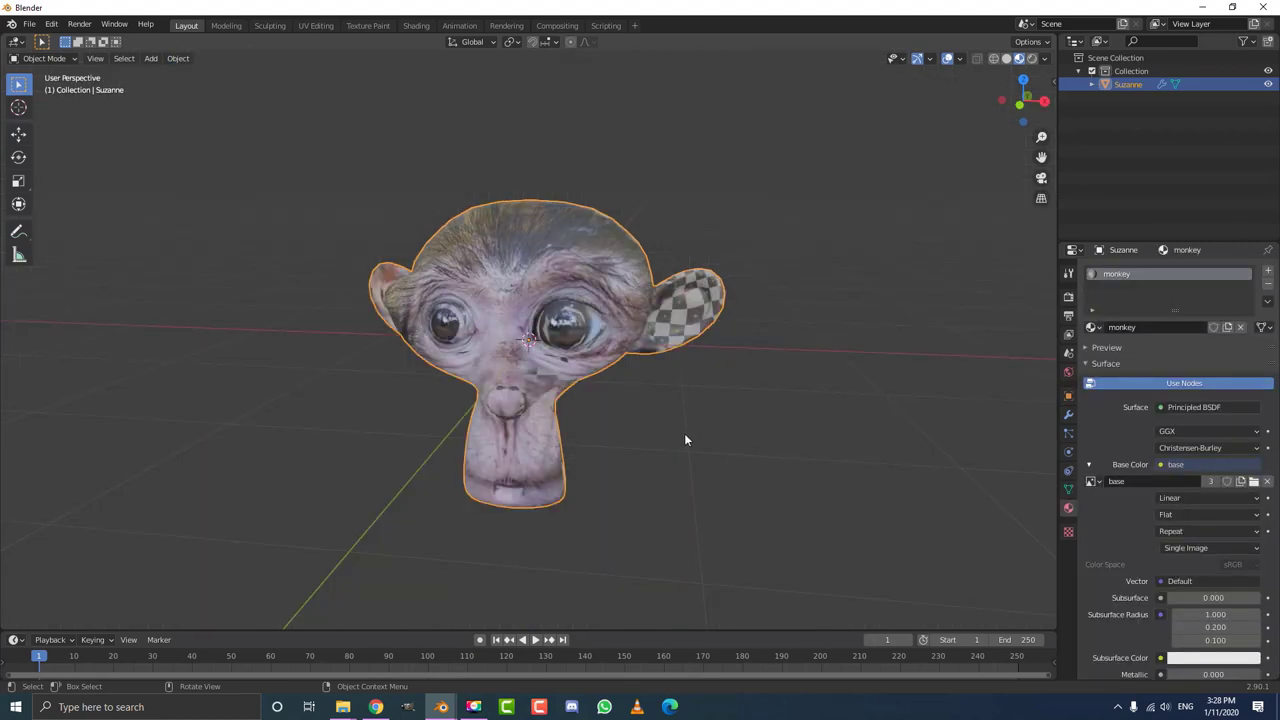
middle_click_drag(684, 438, 642, 407)
left_click(634, 448)
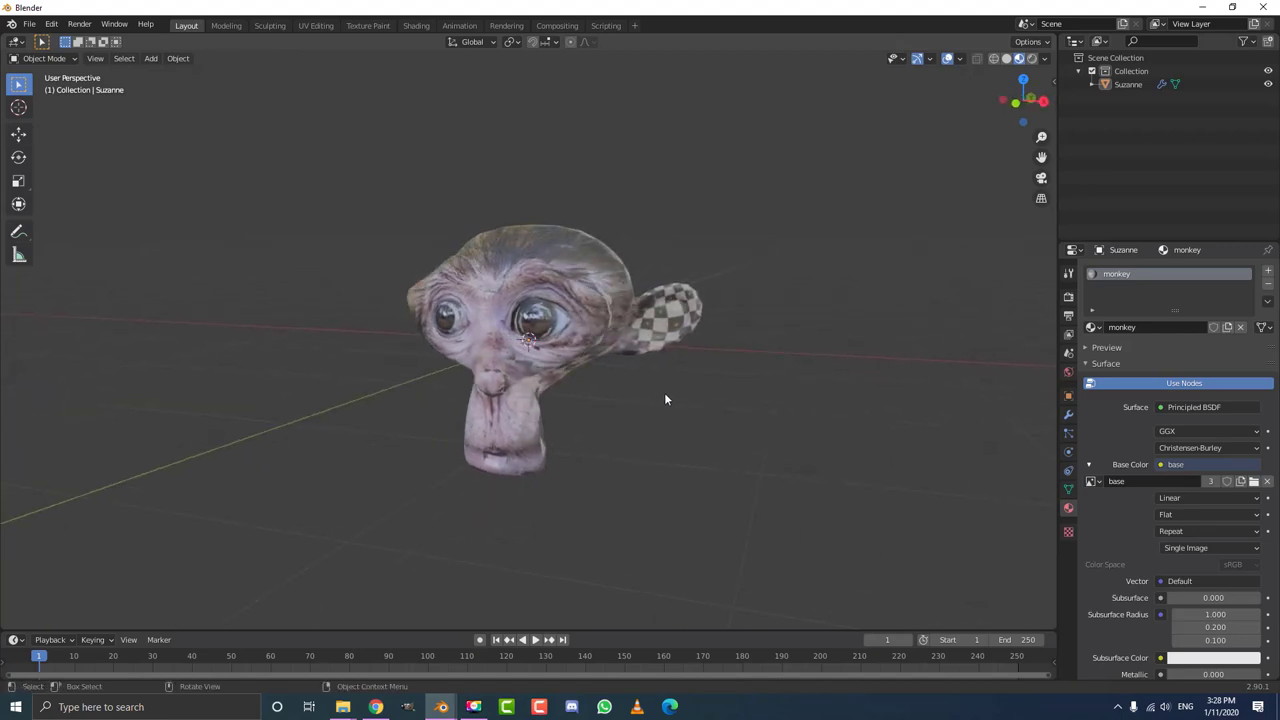